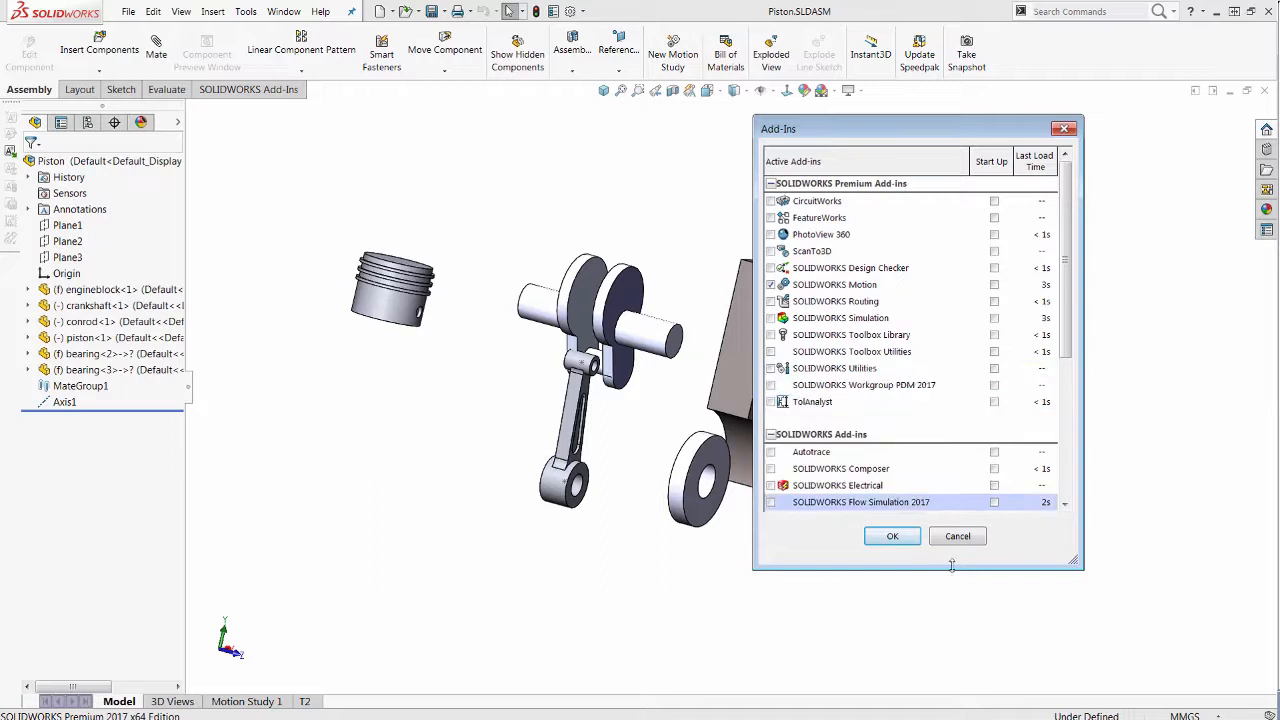
Accept the add-in selection with SOLIDWORKS Motion active and bring up the add-in commands to check it
left_click(892, 536)
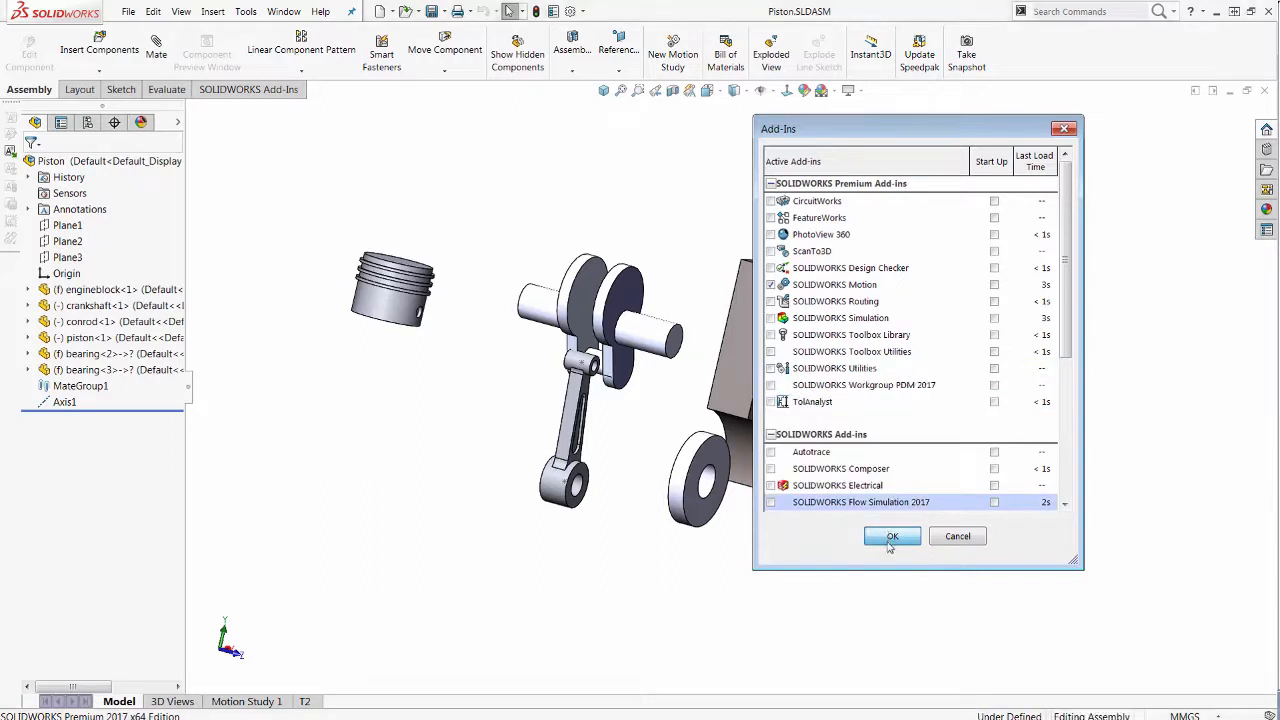
left_click(250, 89)
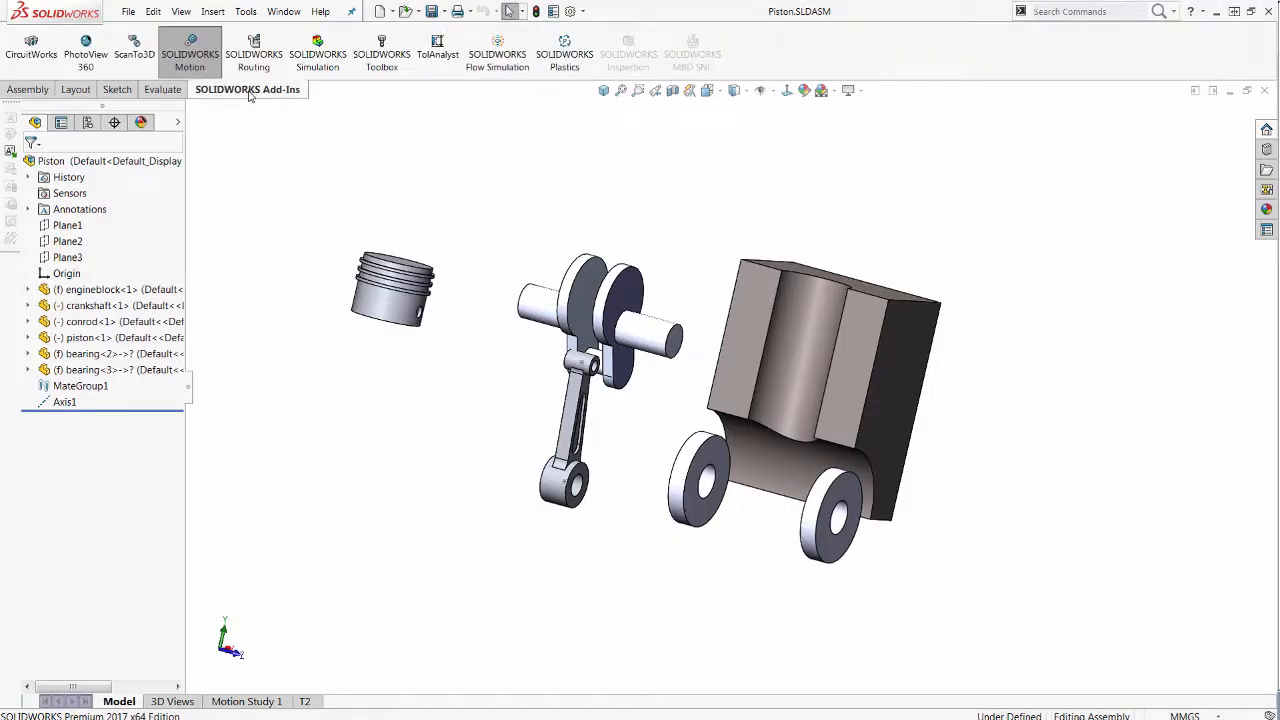
left_click(176, 74)
Create a new motion study for the piston assembly alongside Motion Study 1
left_click(252, 703)
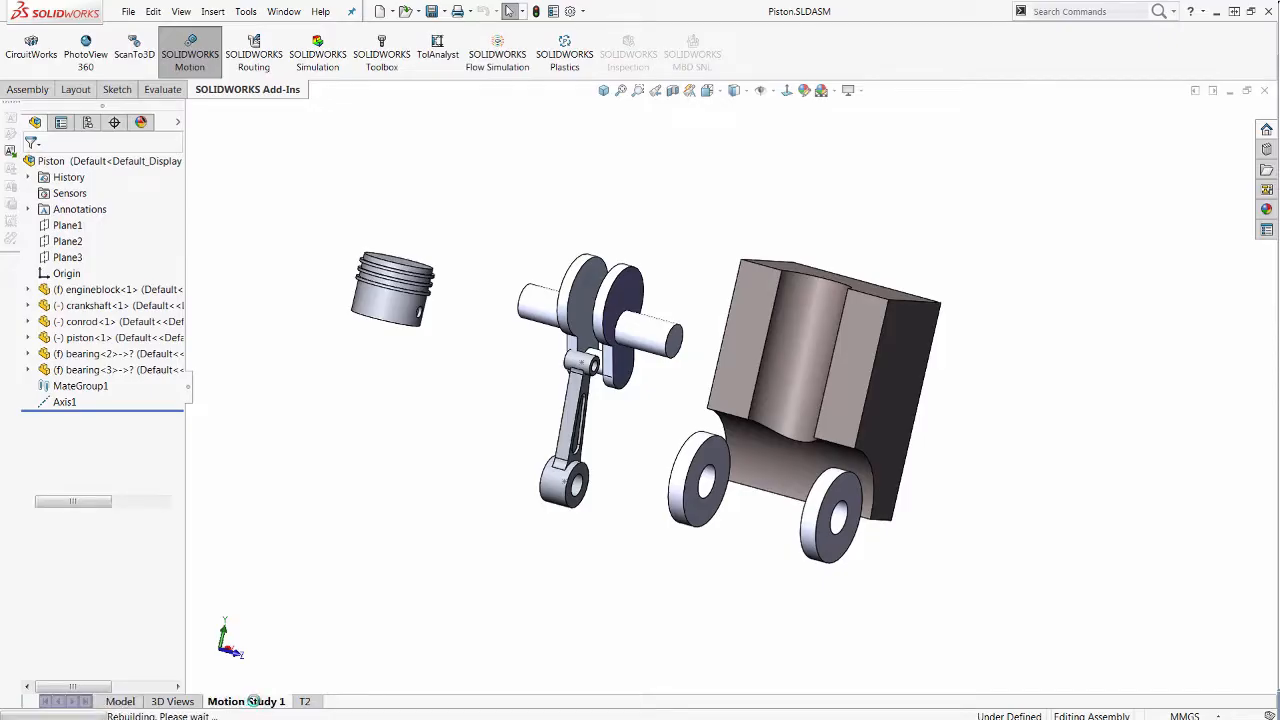
right_click(253, 701)
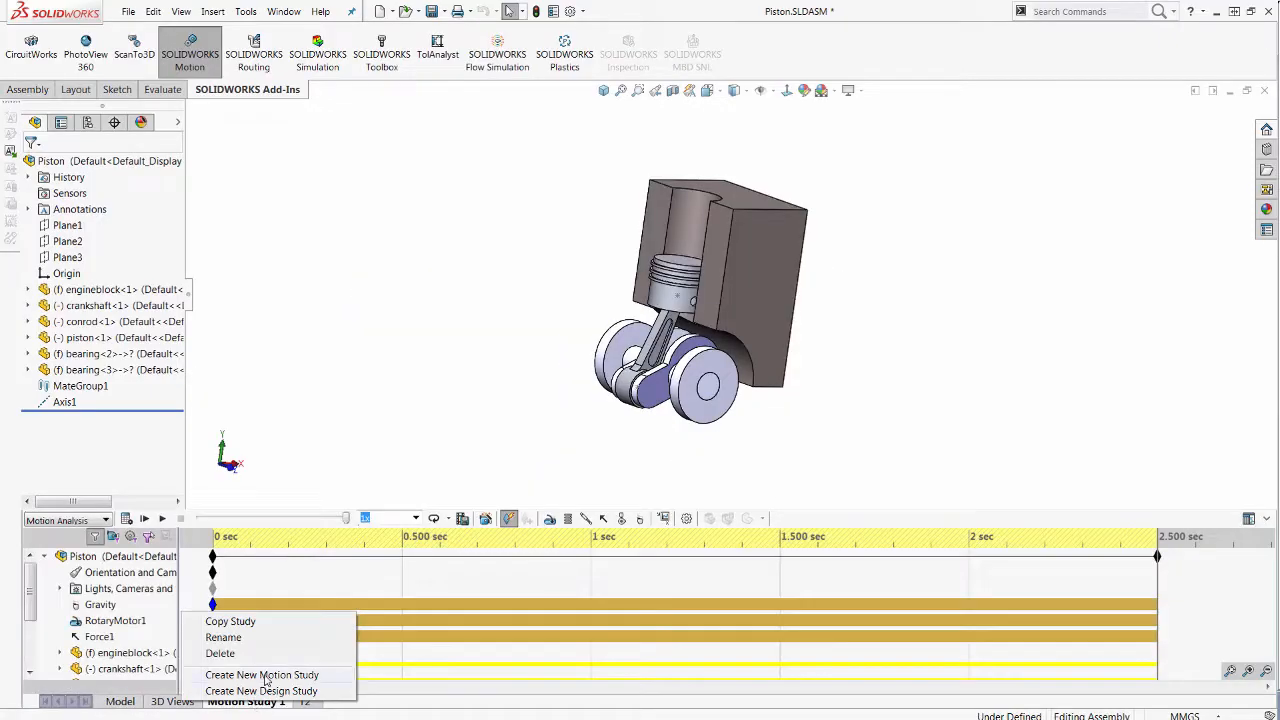
left_click(264, 677)
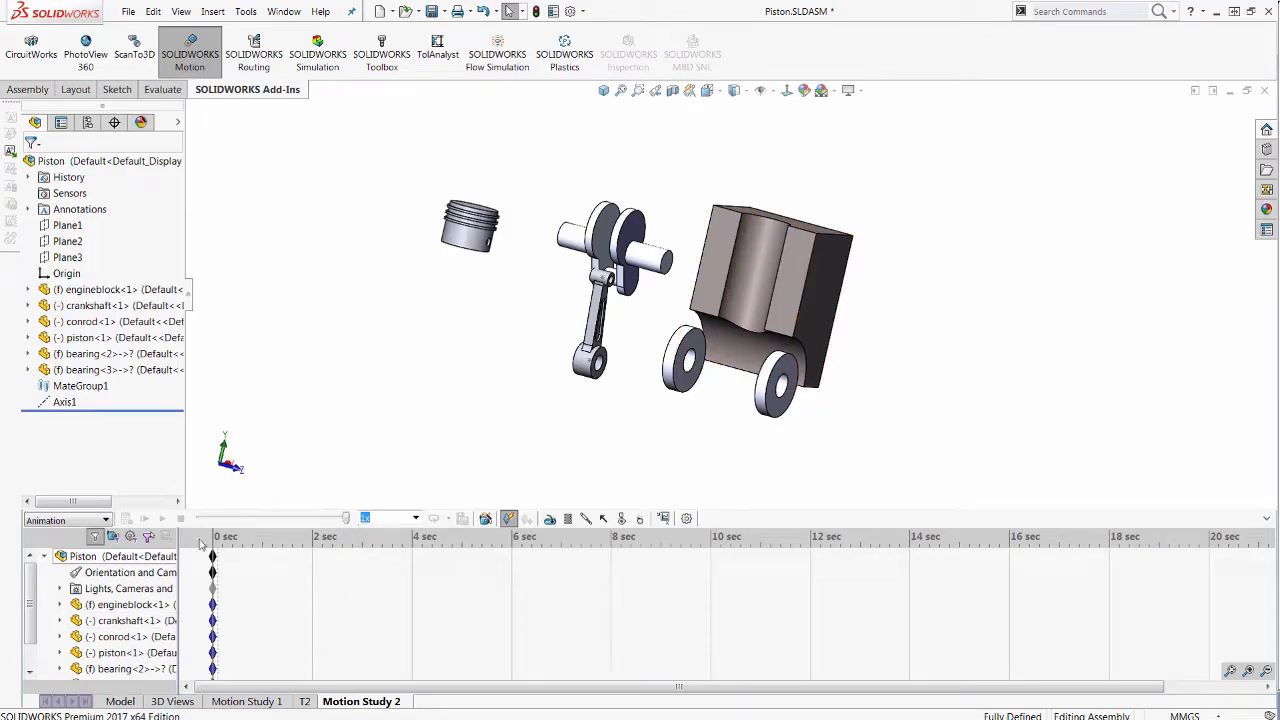
Set the new study's type to Motion Analysis
left_click(105, 521)
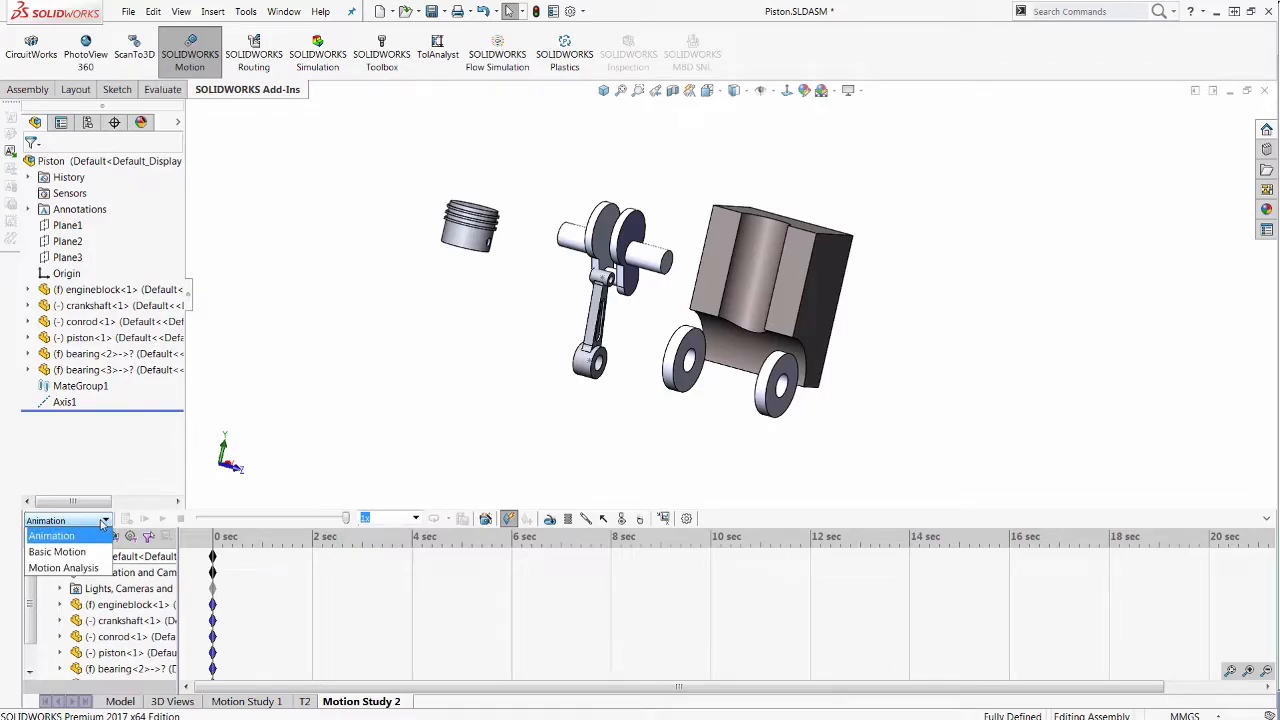
left_click(103, 524)
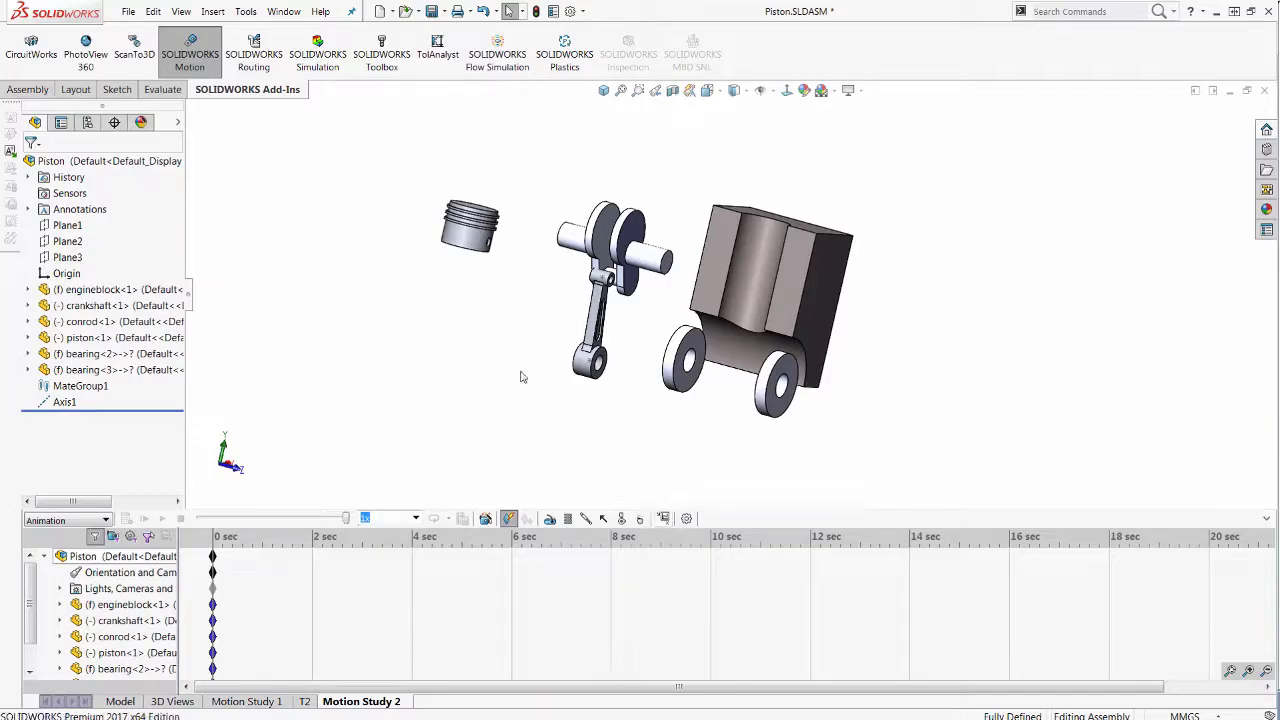
left_click(100, 520)
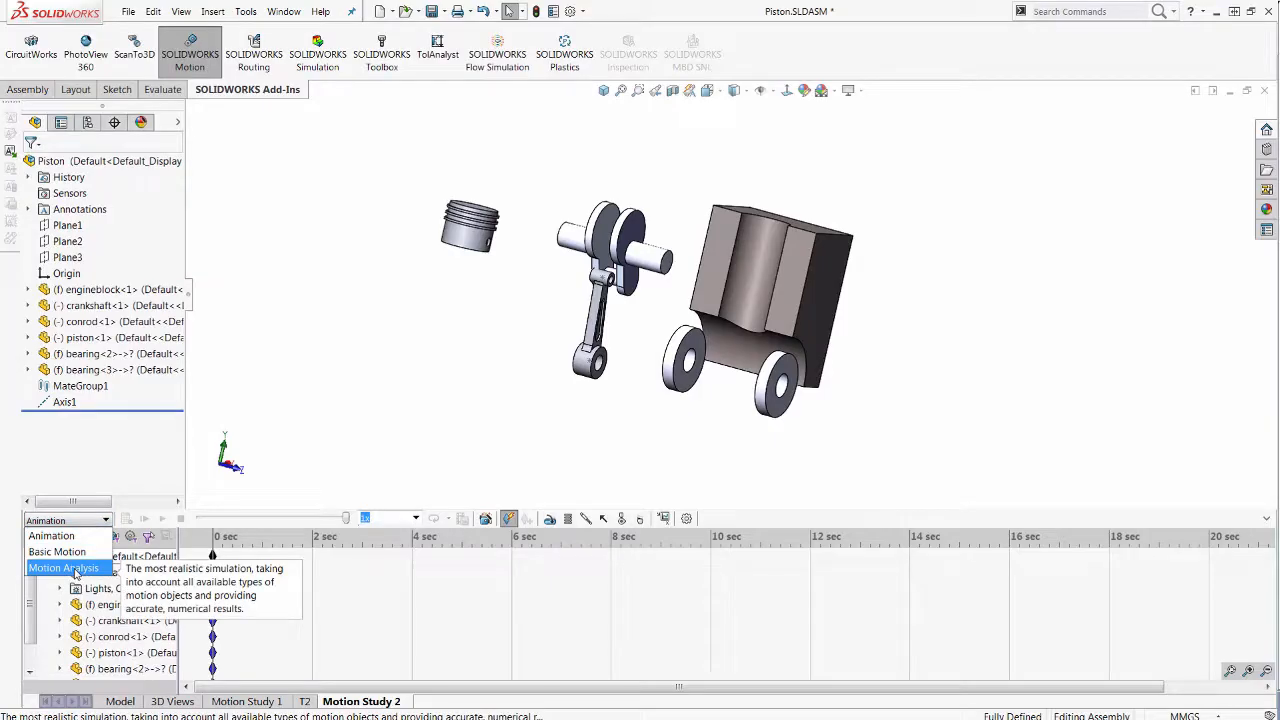
left_click(64, 568)
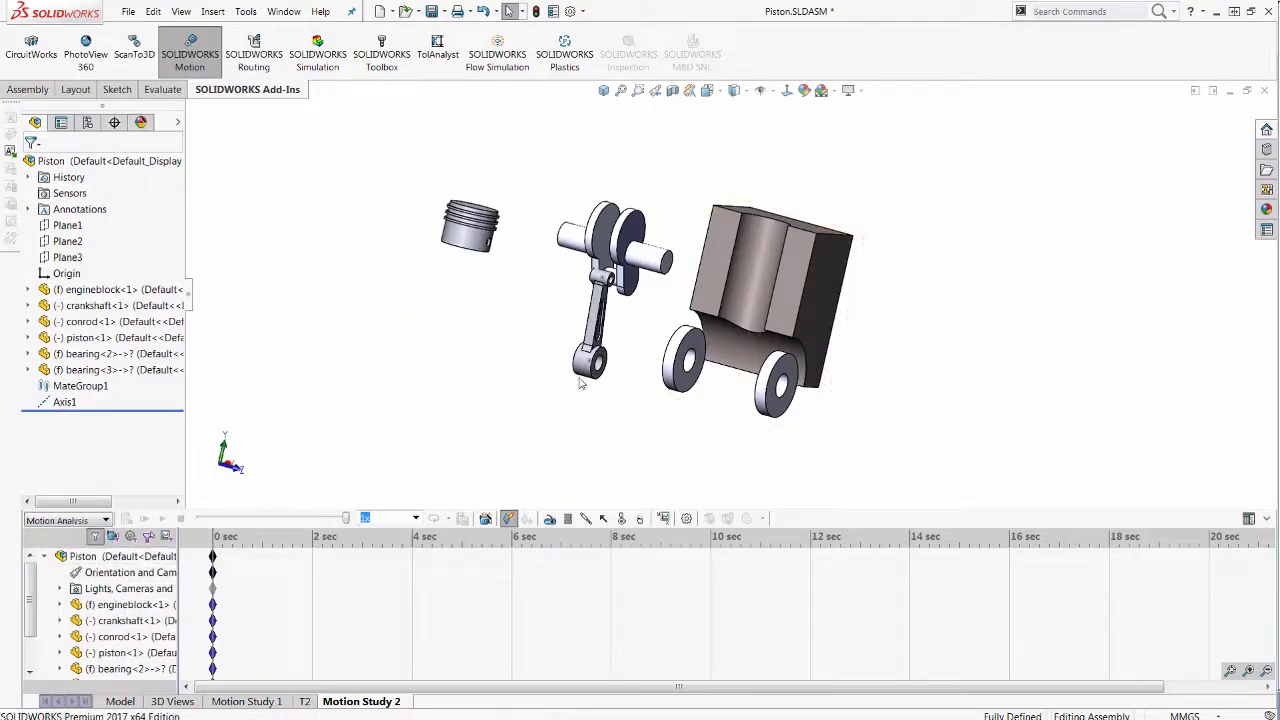
Add a hinge mate joining the crankshaft's shaft and end face to the bearing's bore and outer face, updating the initial animation state
scroll(745, 335, "down", 2)
left_click(28, 89)
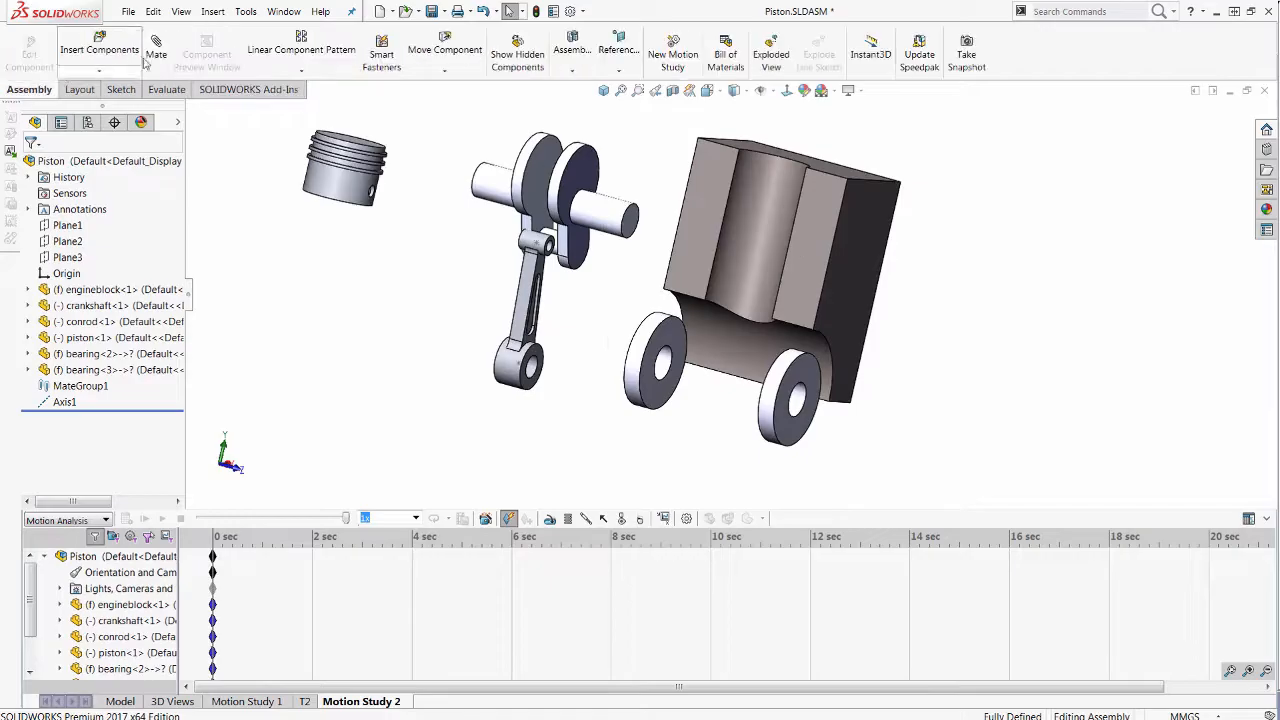
left_click(156, 50)
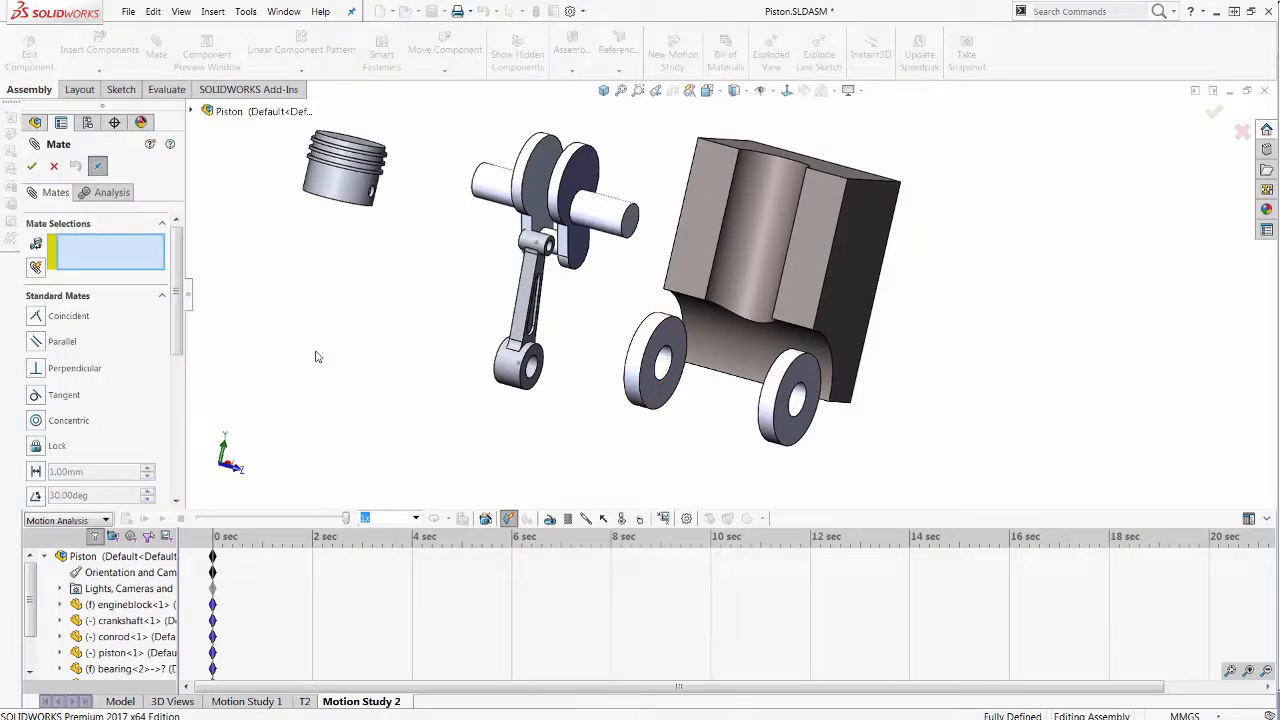
scroll(176, 348, "down", 5)
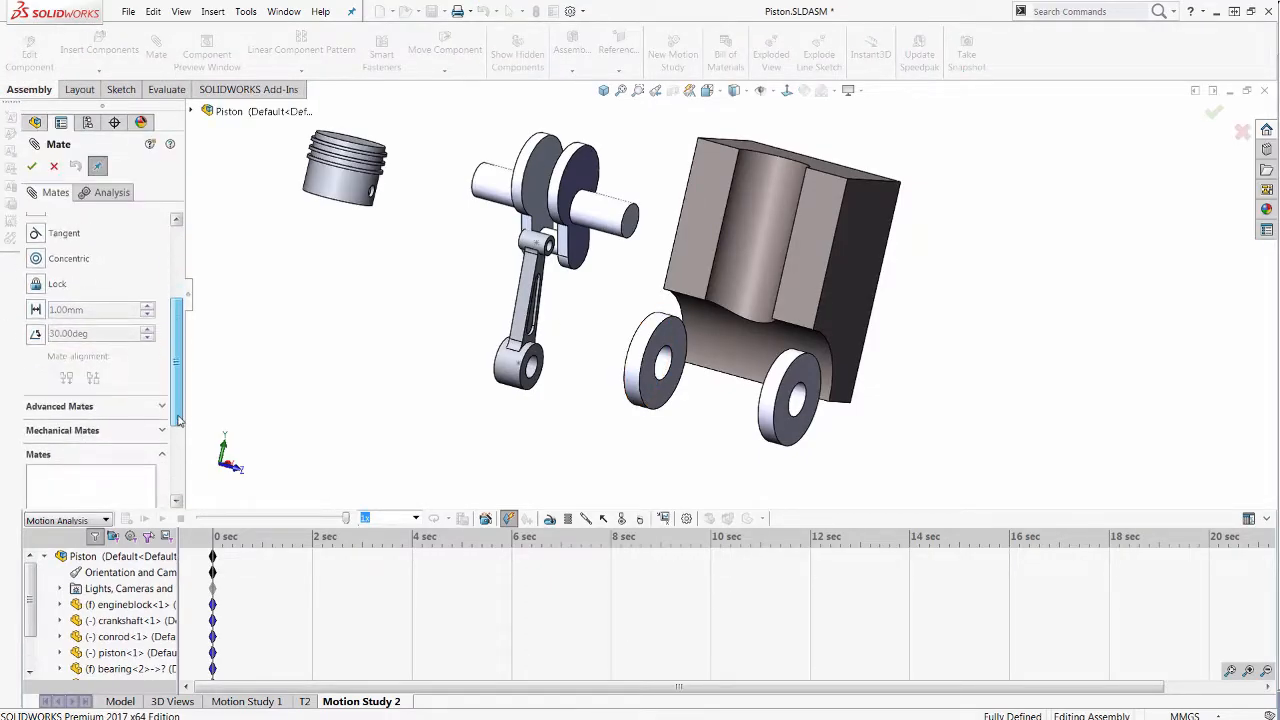
scroll(100, 427, "down", 3)
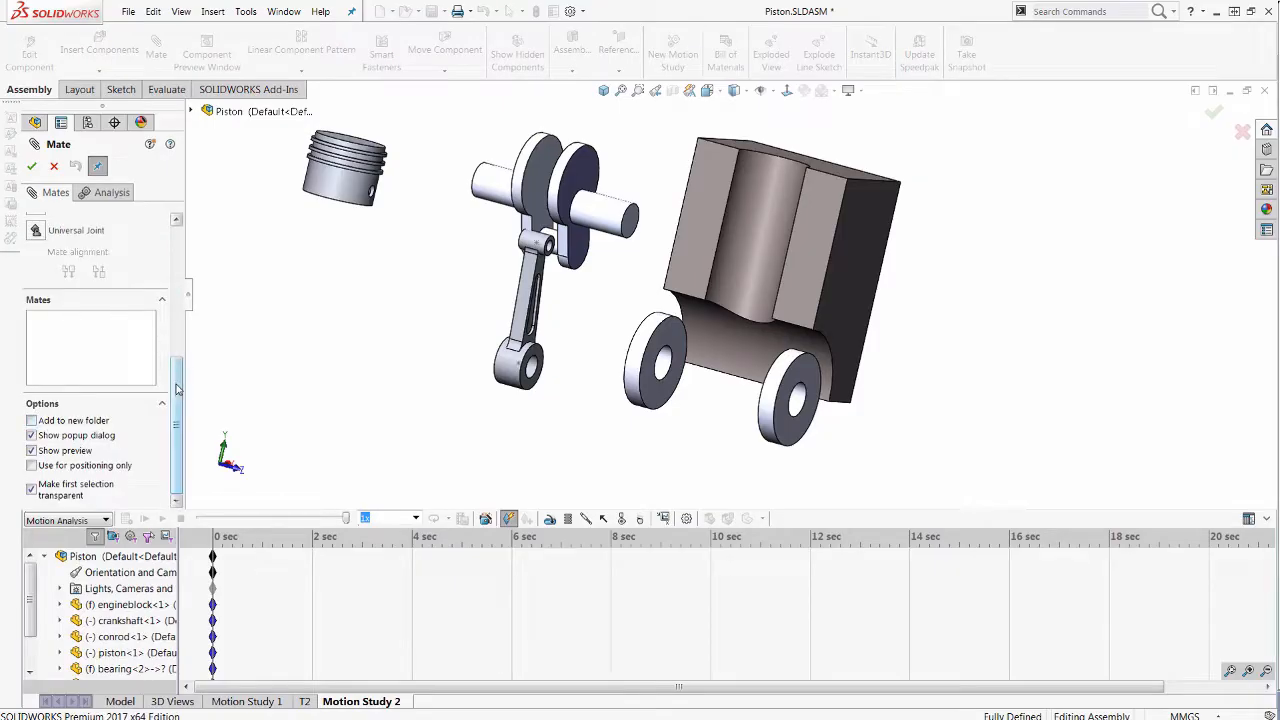
scroll(80, 320, "up", 4)
left_click(36, 320)
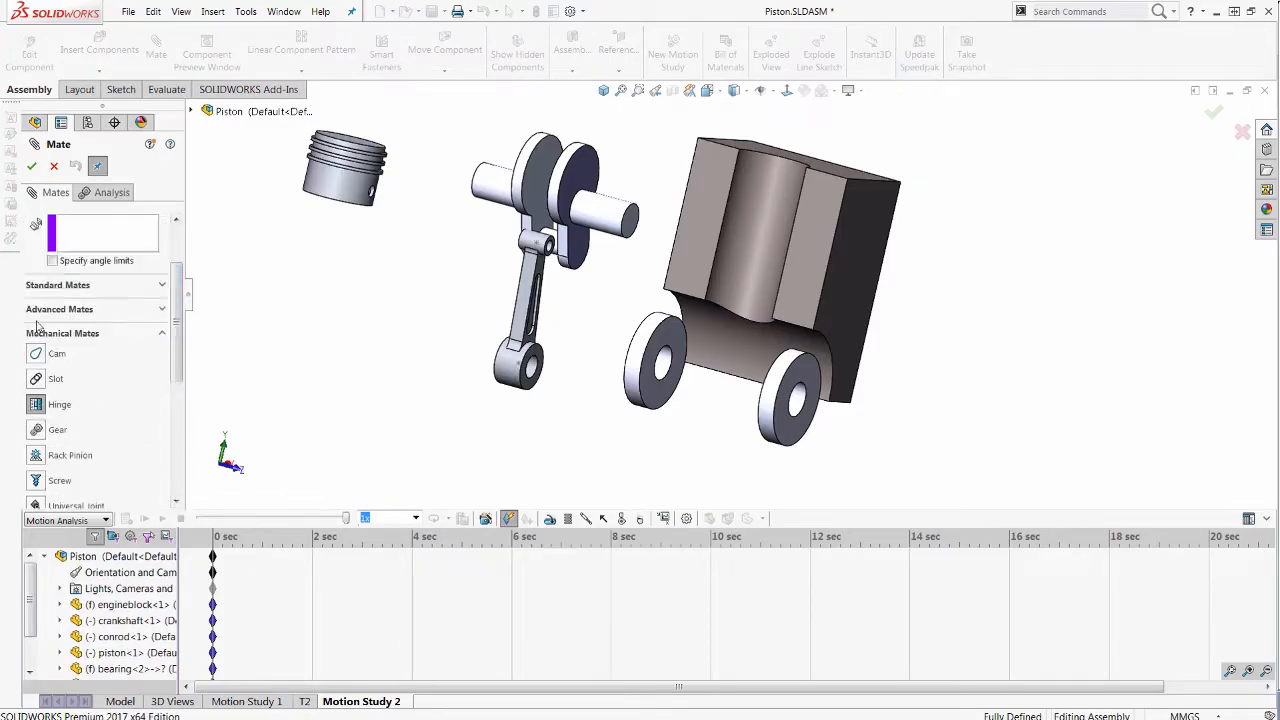
left_click(605, 213)
left_click(797, 405)
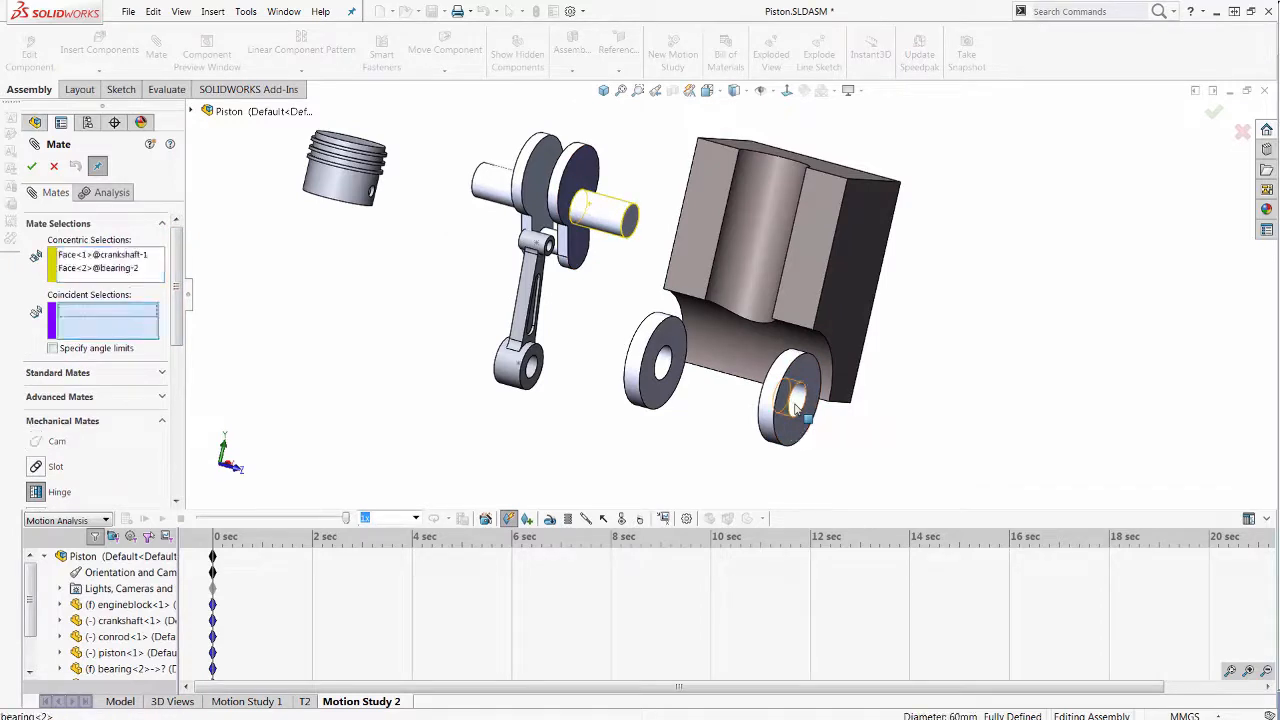
left_click(628, 222)
left_click(792, 402)
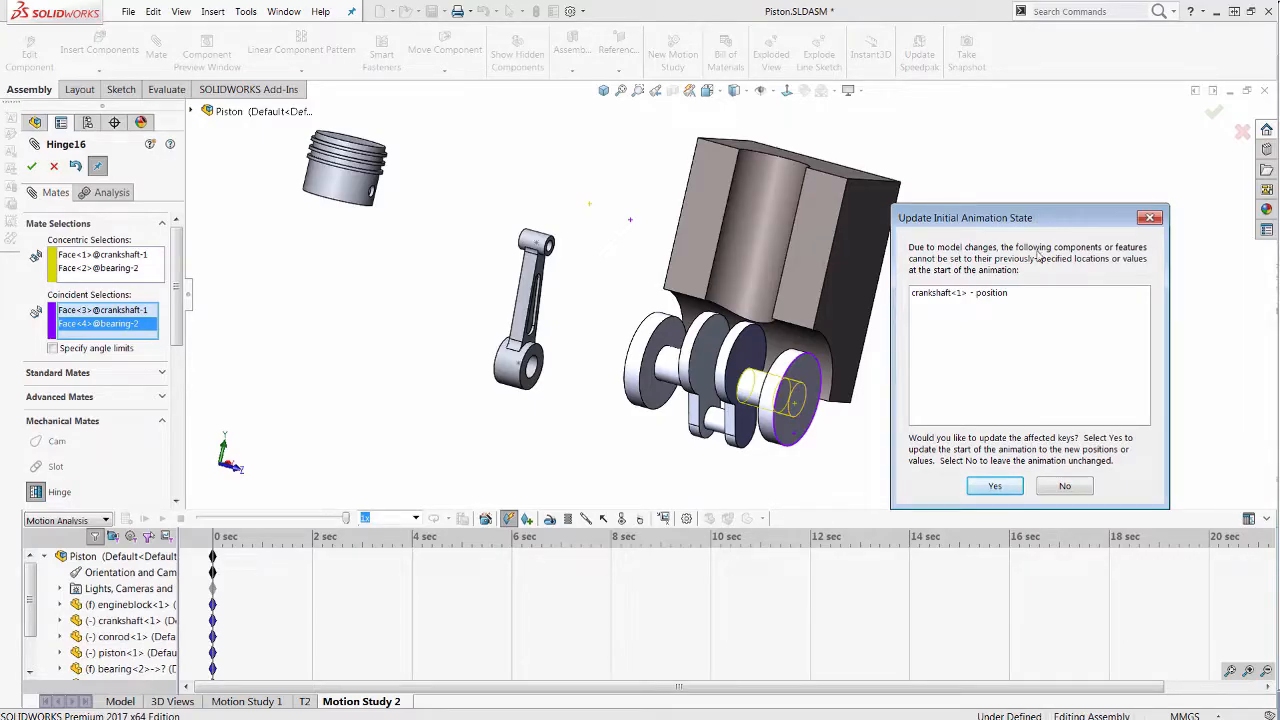
left_click(995, 488)
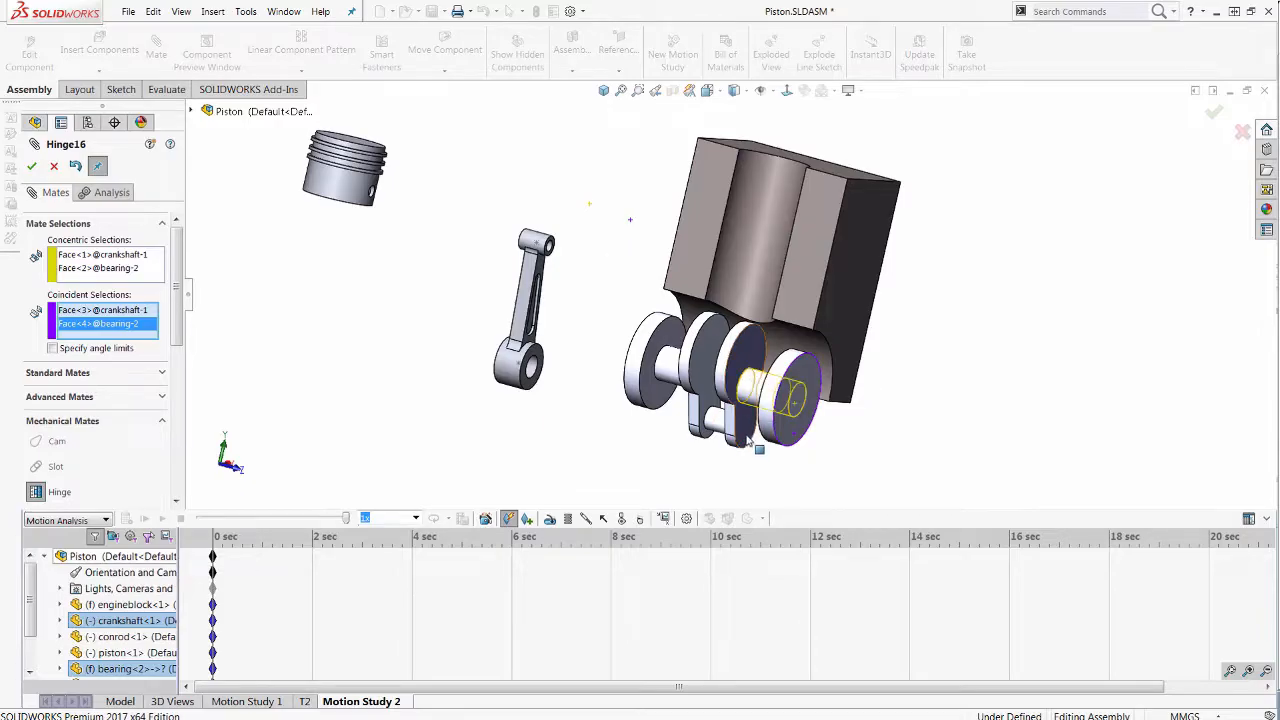
left_click_drag(744, 436, 736, 373)
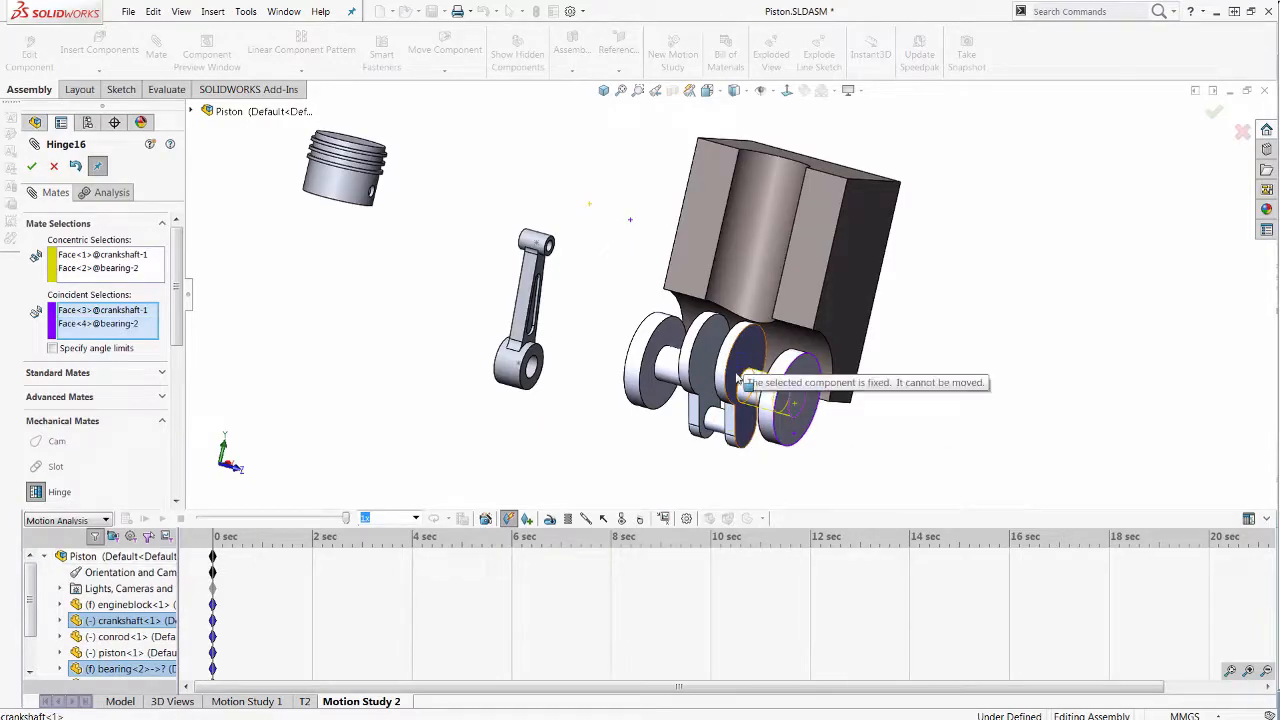
left_click(32, 167)
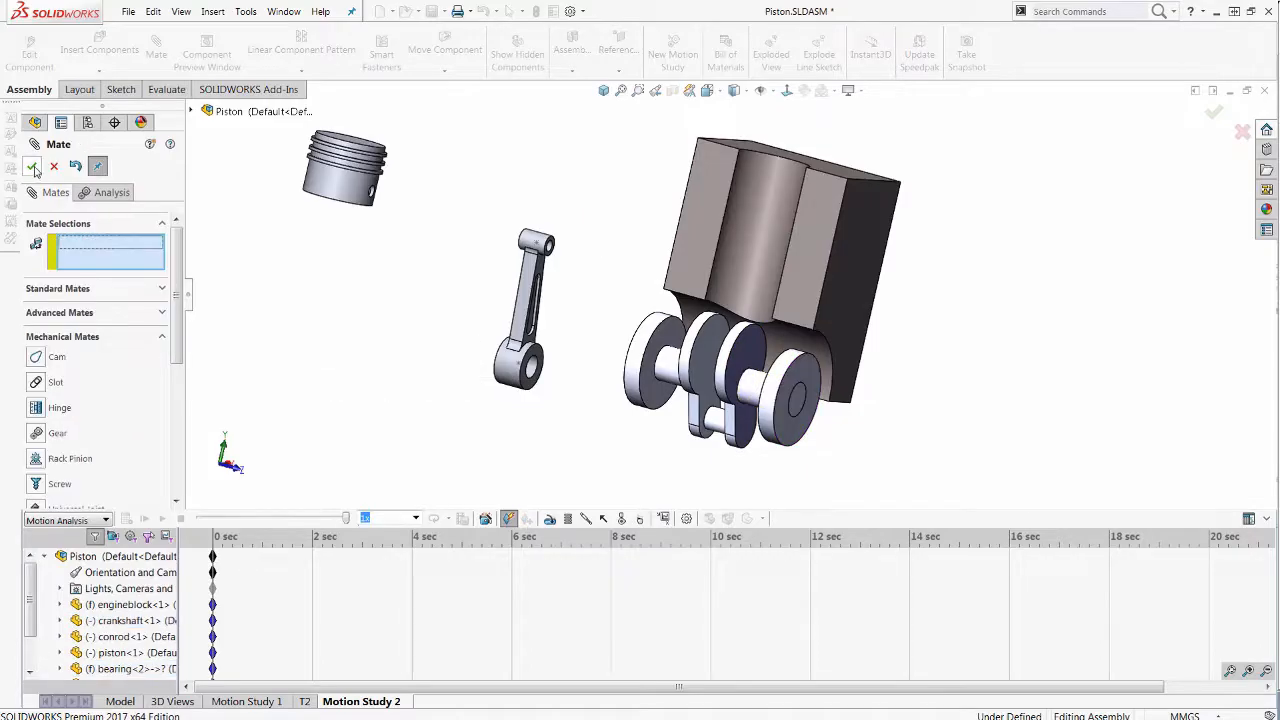
Rotate the crankshaft until its crankpin points up toward the cylinder, and reposition the connecting rod closer to it
left_click_drag(746, 348, 735, 472)
scroll(765, 310, "down", 1)
left_click_drag(460, 383, 550, 300)
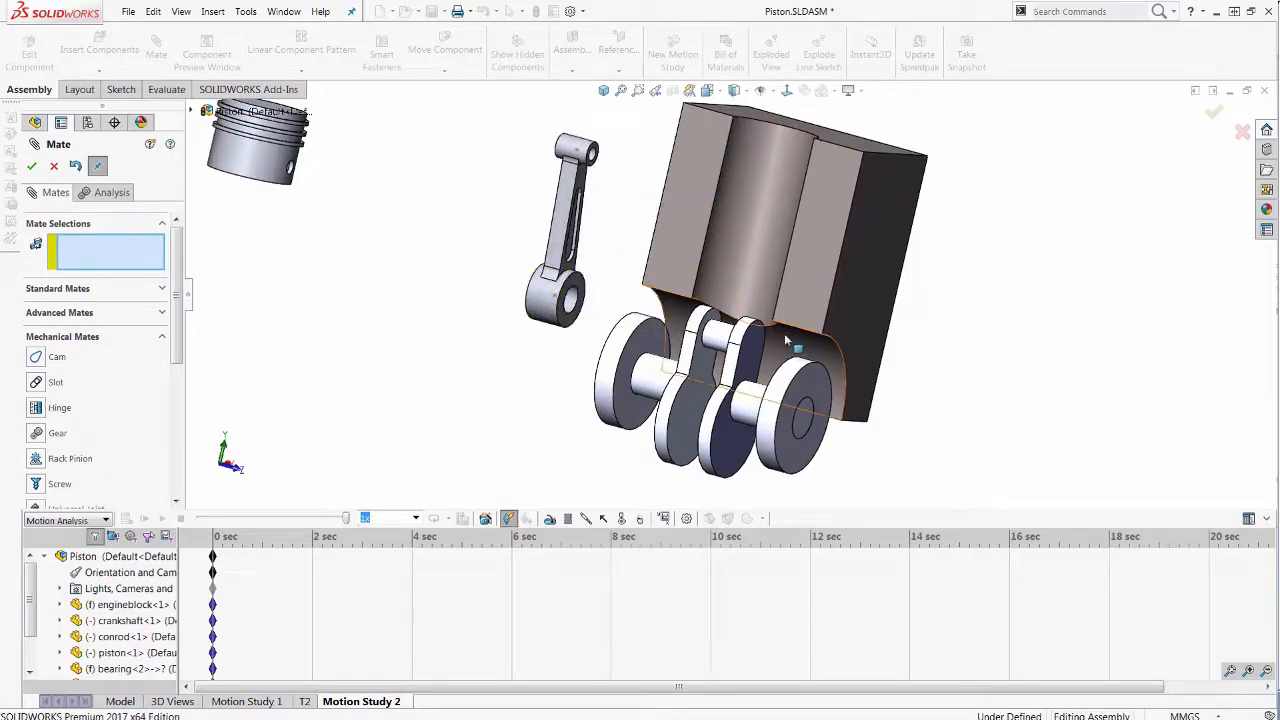
scroll(764, 334, "down", 1)
scroll(627, 314, "up", 2)
scroll(609, 264, "down", 1)
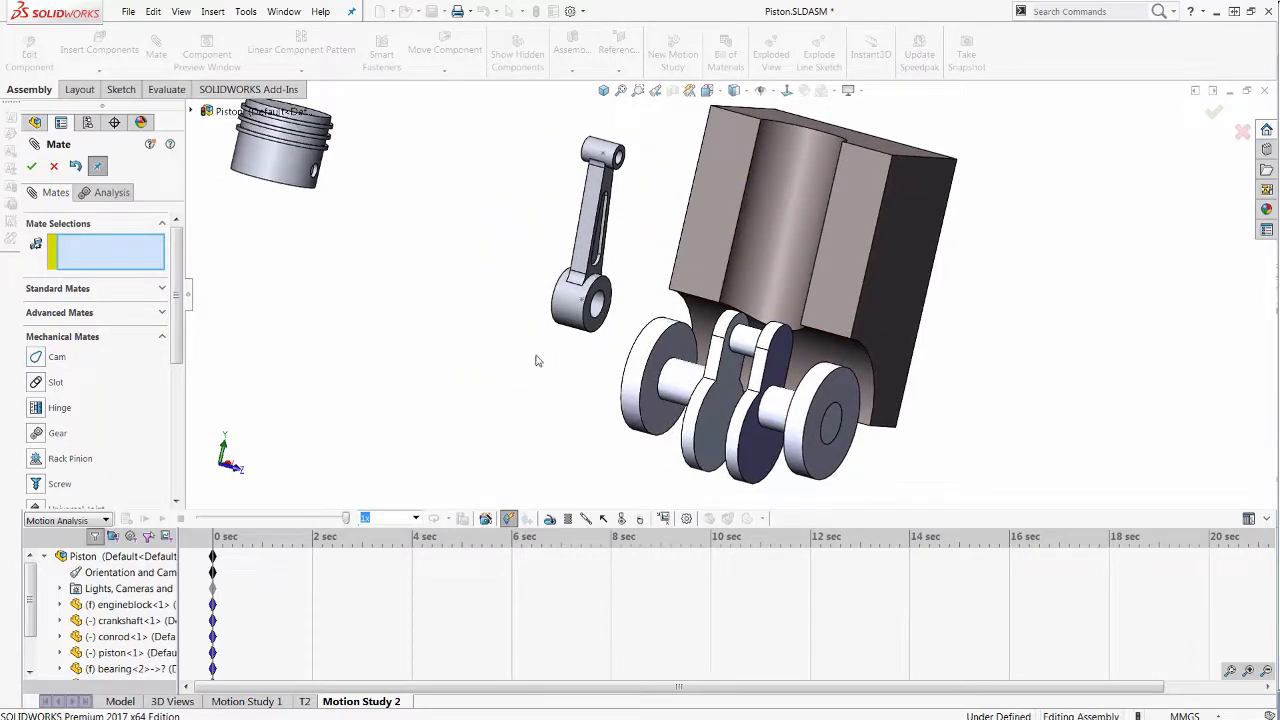
Add a hinge mate between the connecting rod's big end and the crankpin, with their side faces coincident, updating the initial animation state
left_click(40, 408)
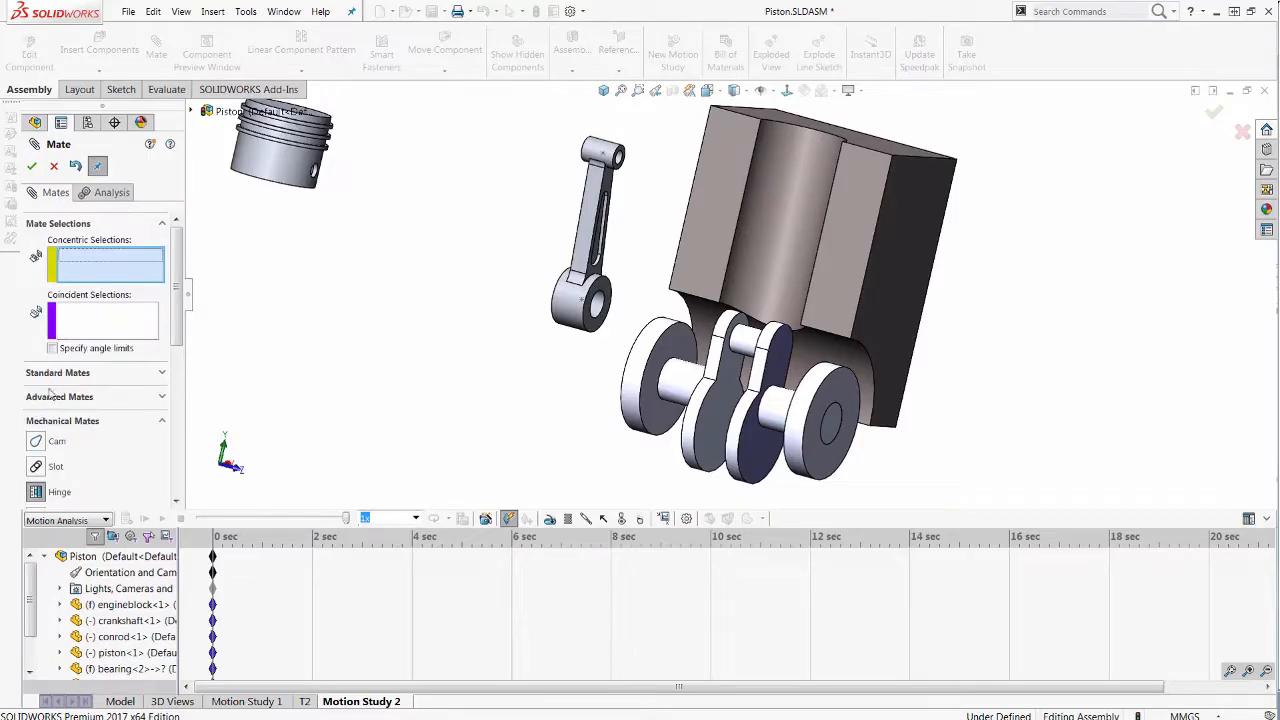
left_click(592, 303)
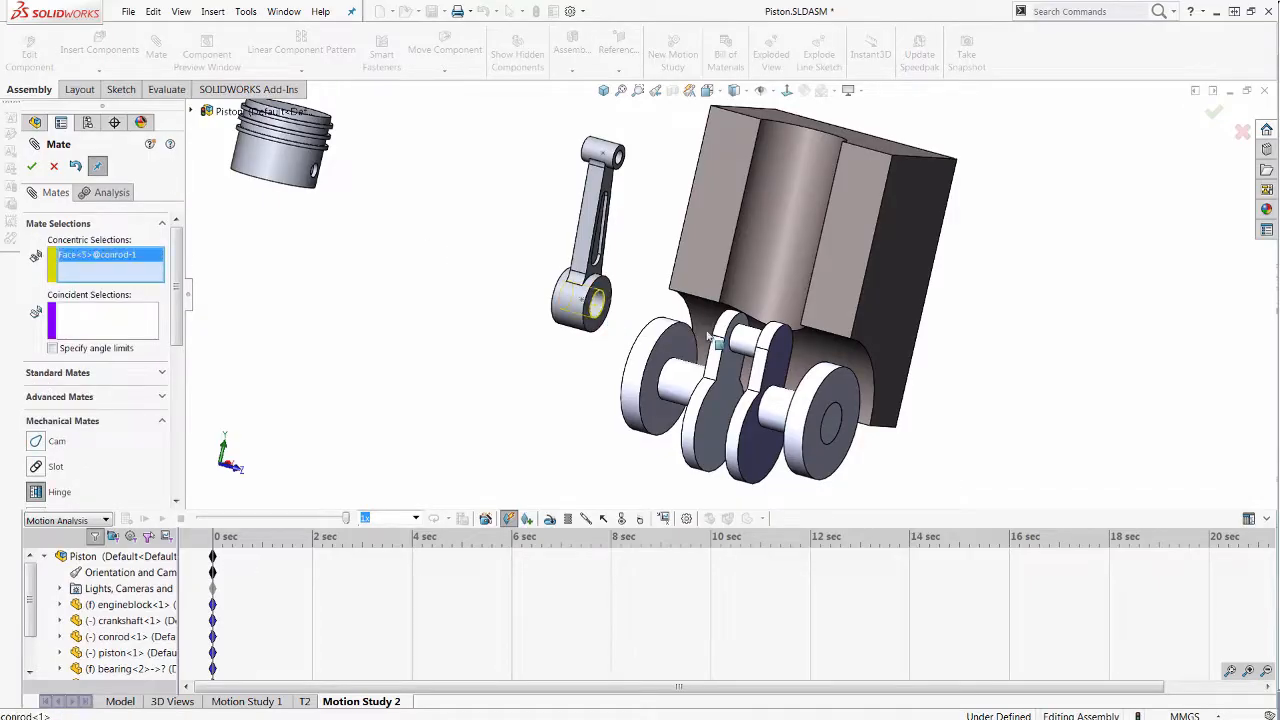
left_click(745, 342)
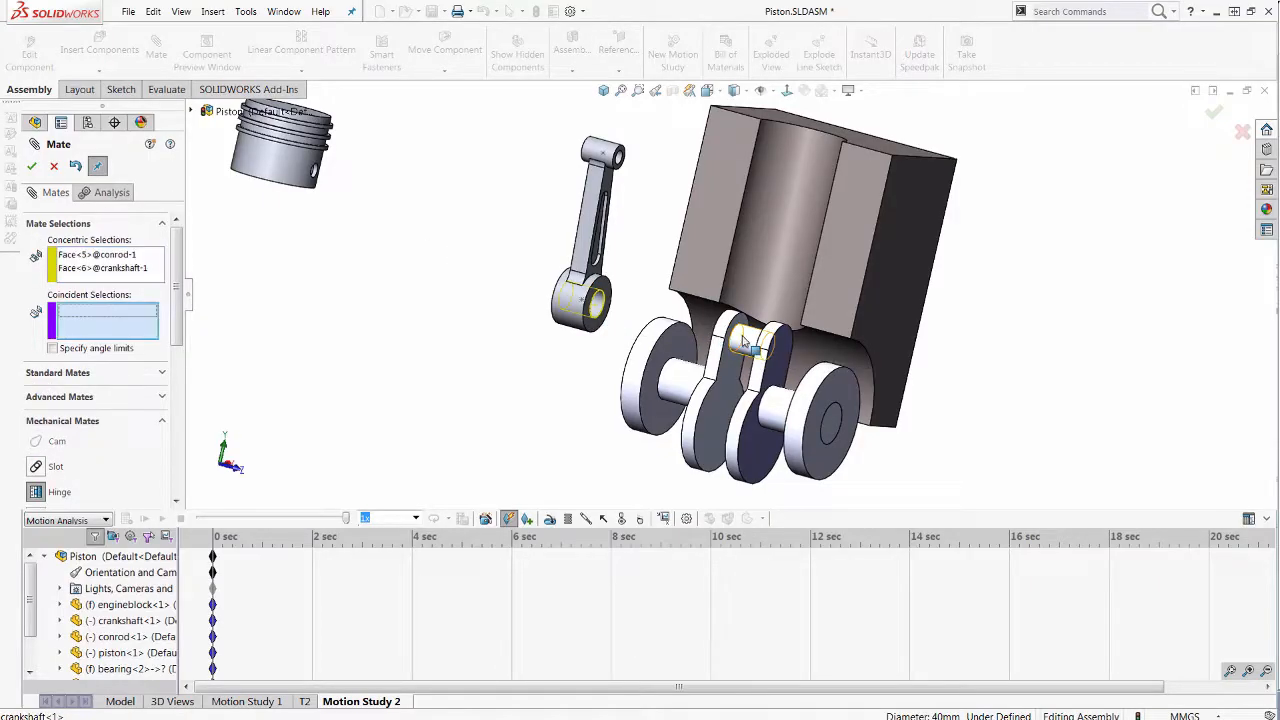
left_click(598, 287)
middle_click_drag(704, 350, 776, 368)
left_click(771, 364)
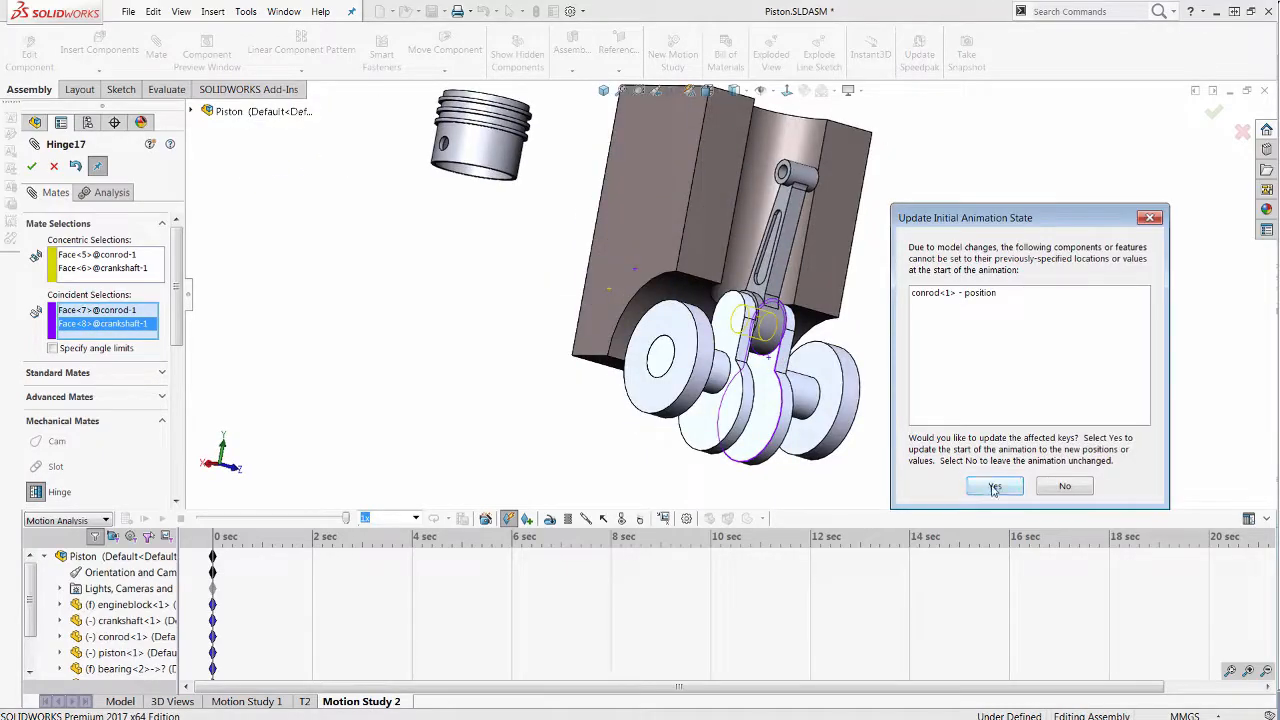
left_click(990, 485)
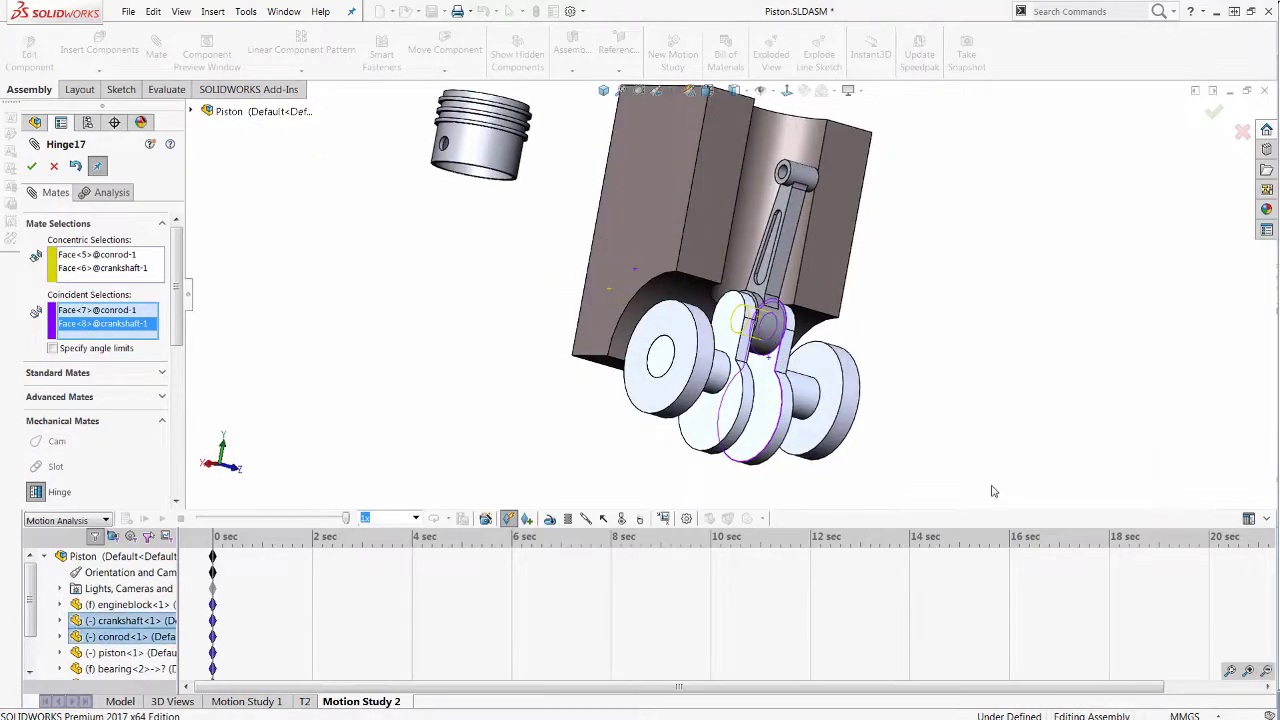
left_click(32, 166)
Move the piston nearer the connecting rod and mate its pin hole concentric with the rod's small-end bore, updating the animation start
middle_click_drag(825, 243, 690, 215)
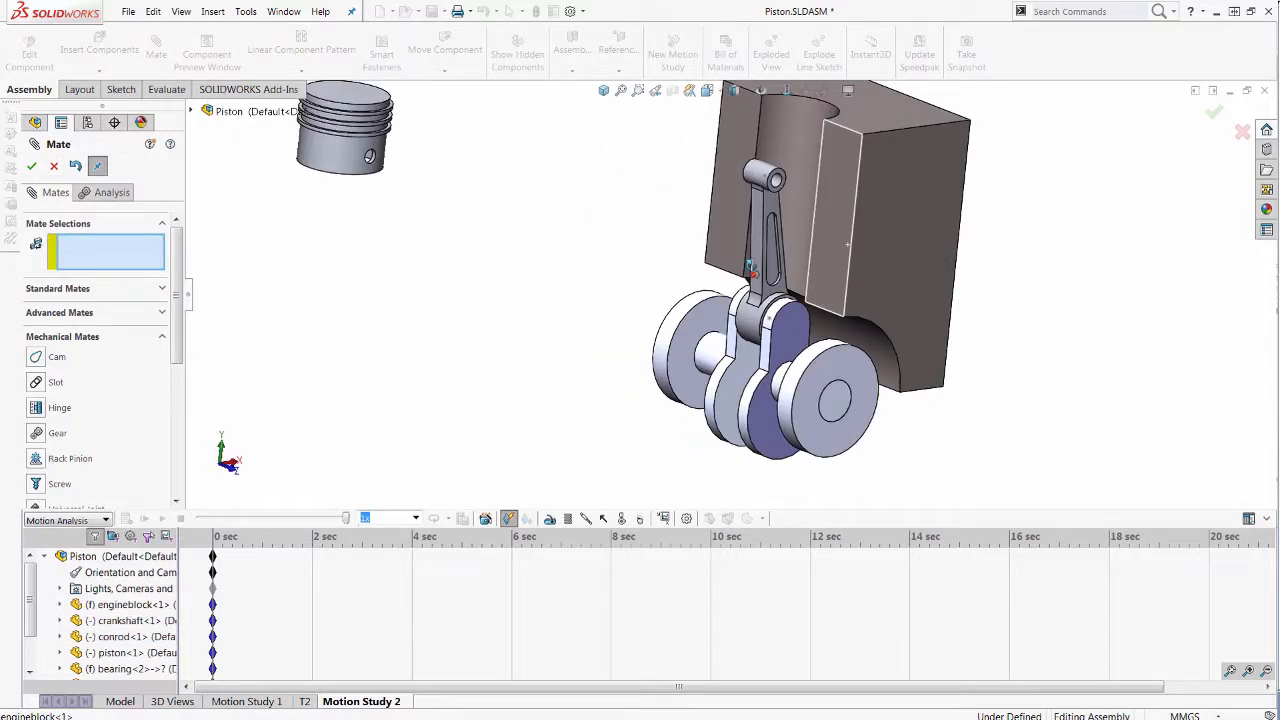
left_click(58, 290)
left_click(37, 350)
scroll(398, 174, "down", 3)
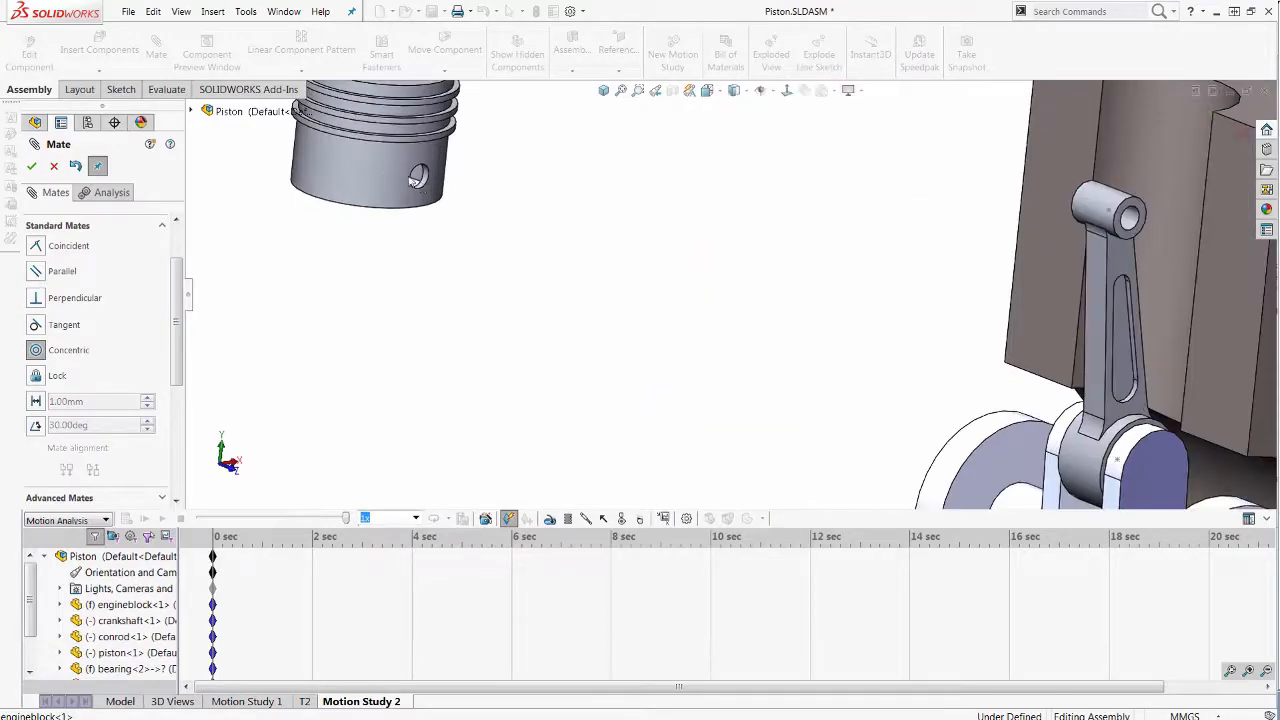
left_click_drag(418, 178, 893, 247)
scroll(1123, 265, "down", 3)
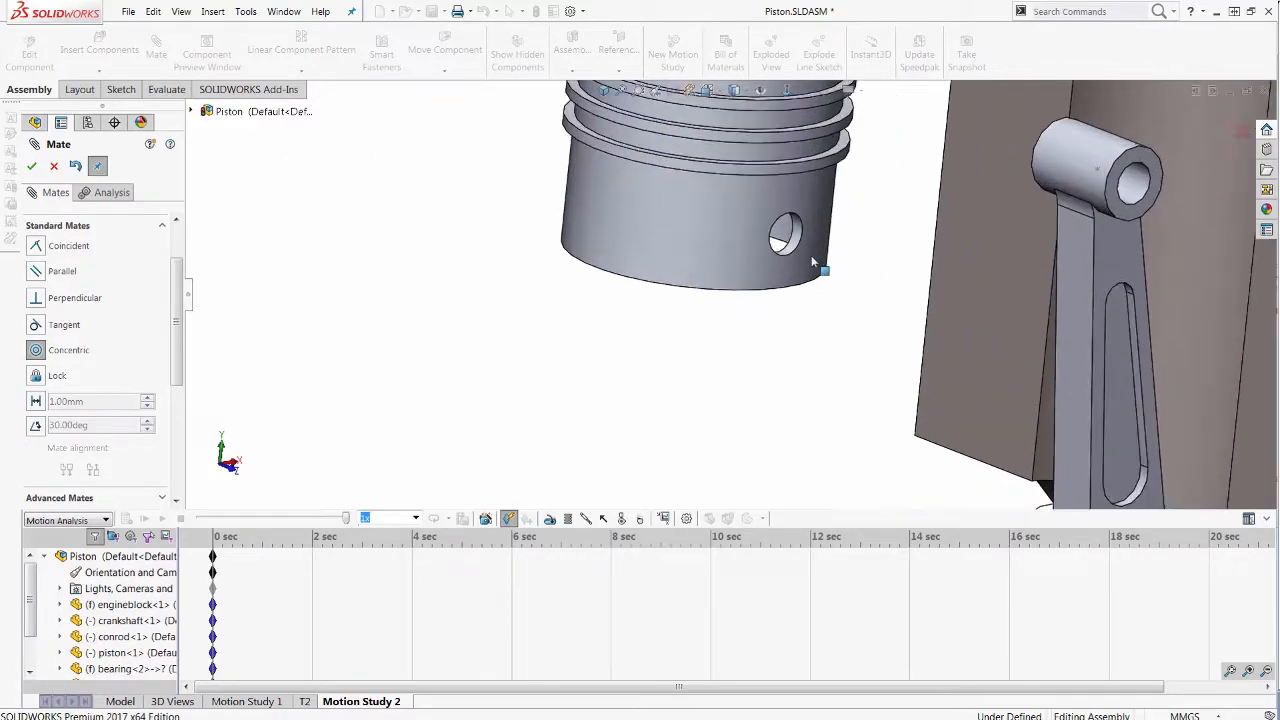
left_click(786, 239)
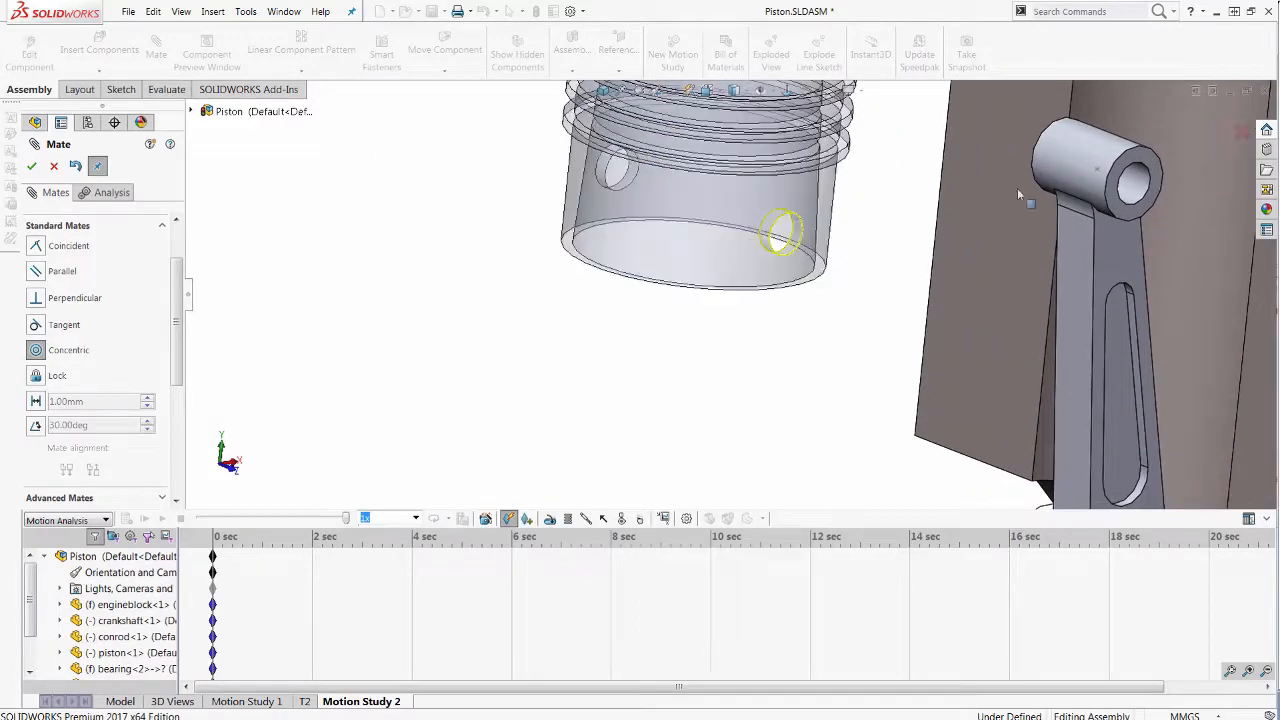
left_click(1140, 190)
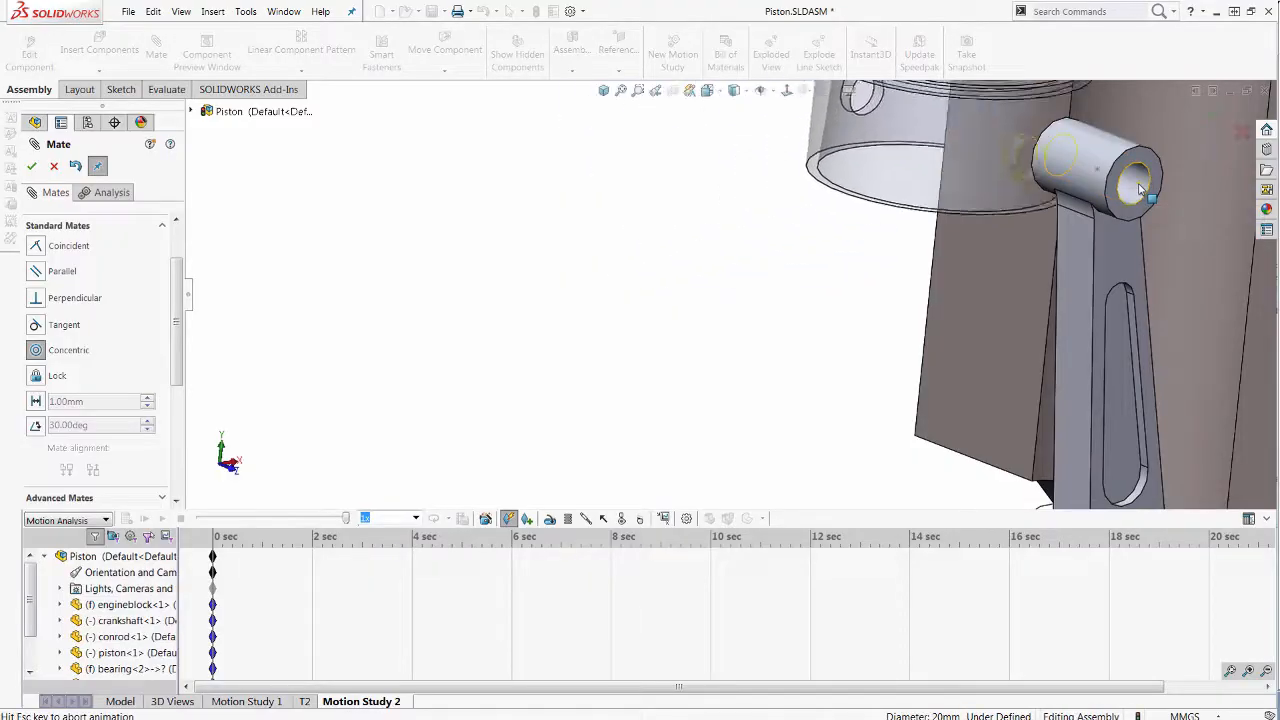
left_click(984, 488)
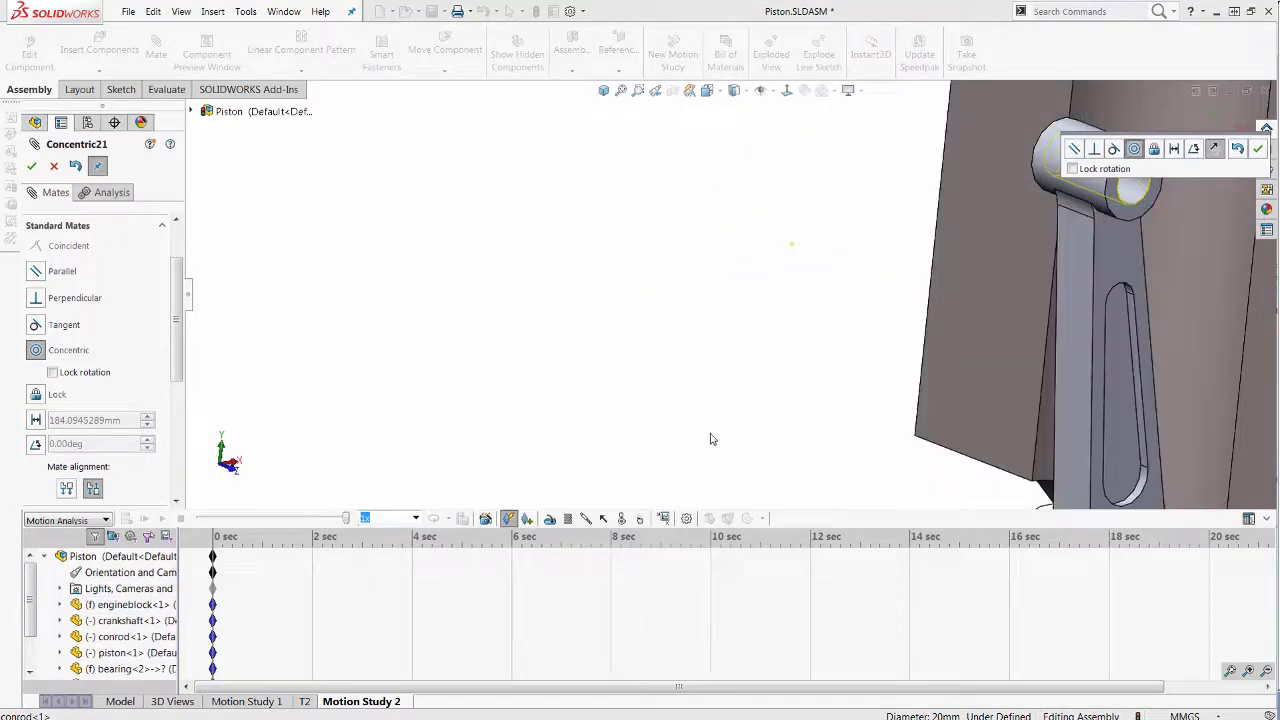
left_click(31, 166)
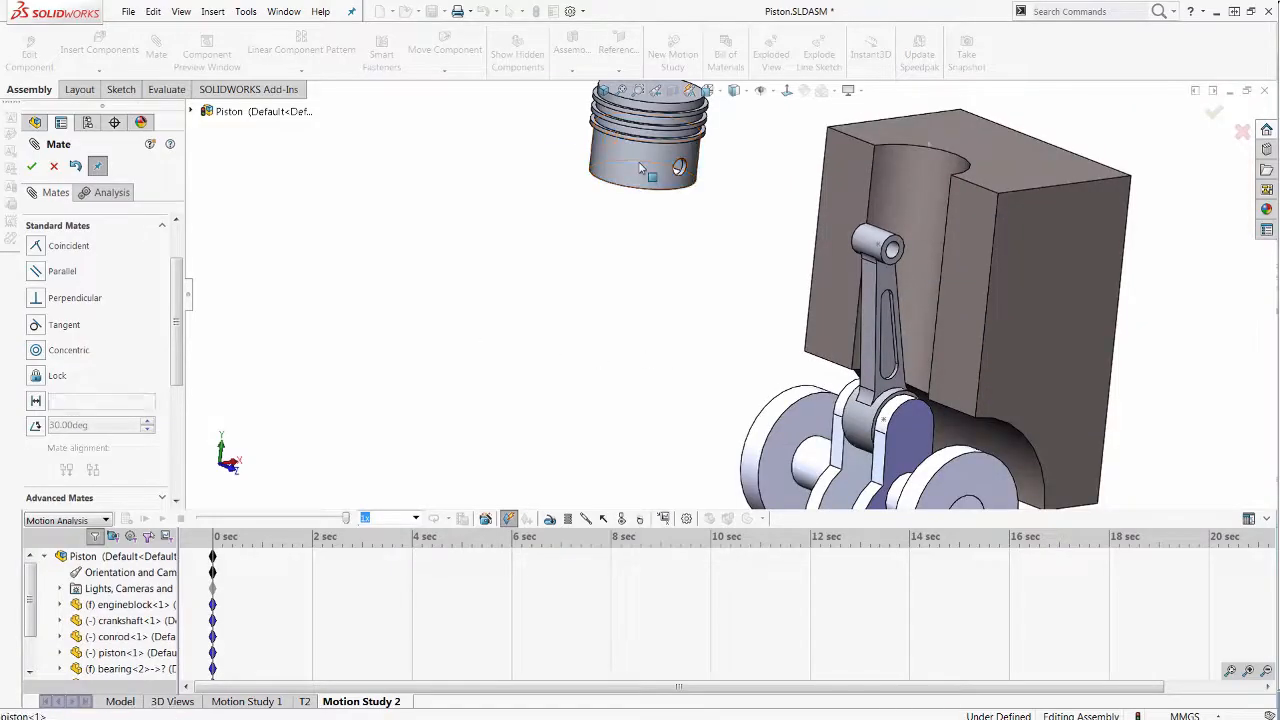
Mate the piston's outer cylindrical face concentric with the engine block's cylinder bore, updating the initial animation state
left_click(646, 172)
left_click(908, 192)
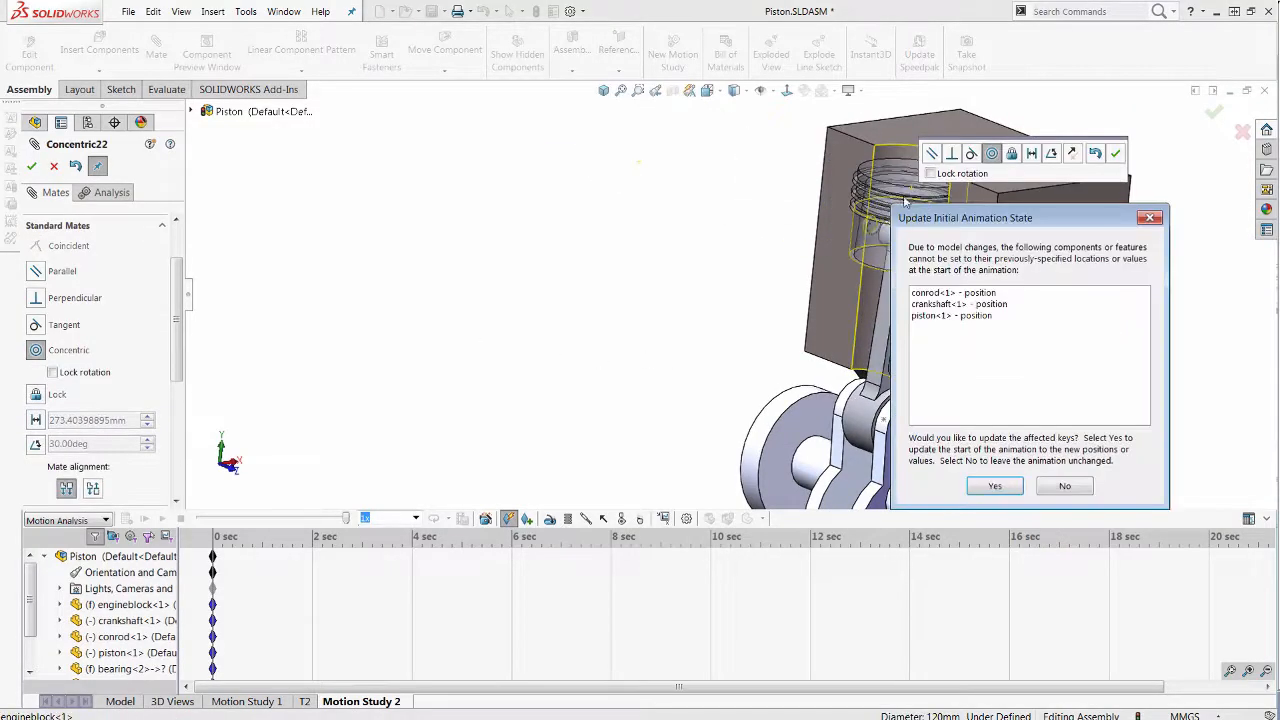
left_click(996, 487)
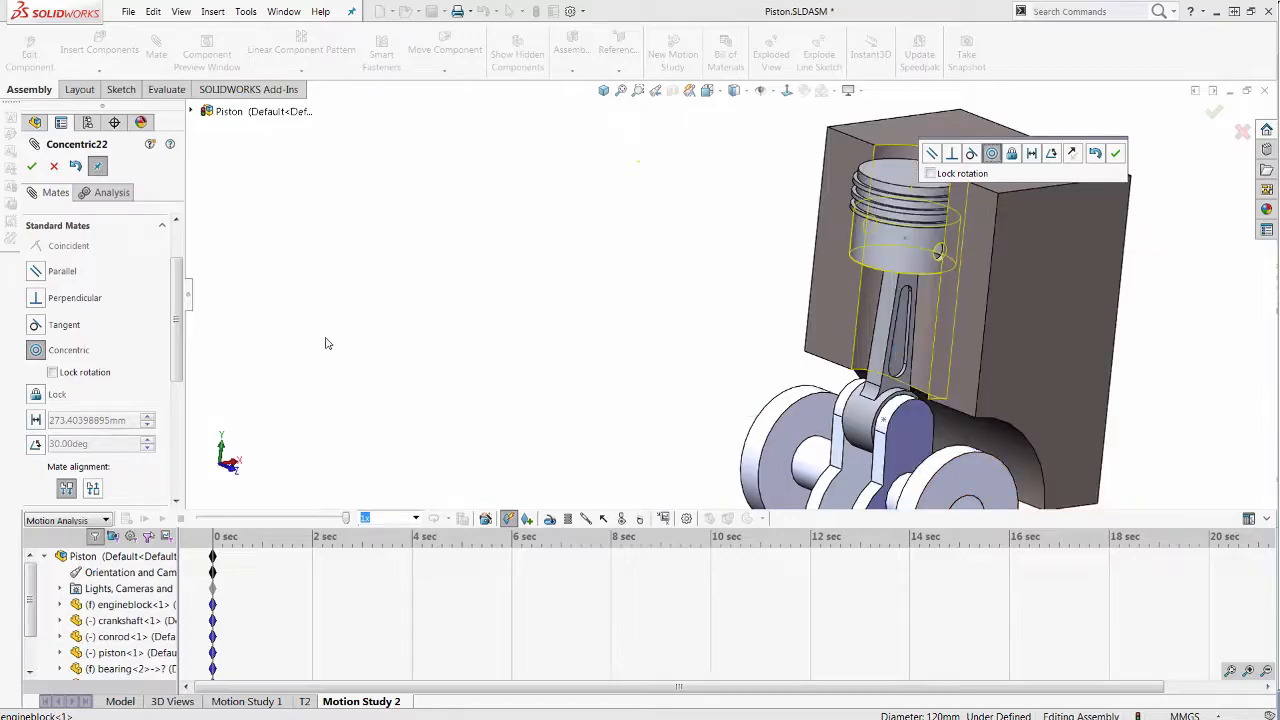
left_click(31, 166)
scroll(664, 300, "up", 3)
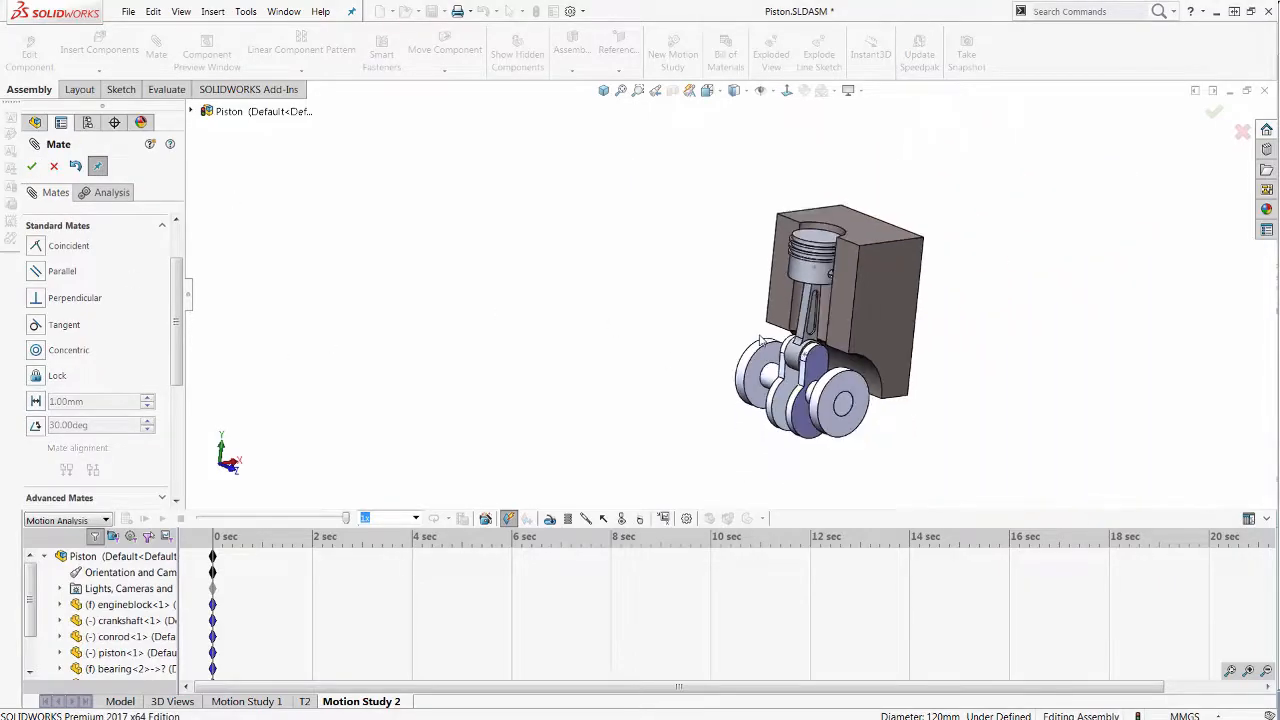
mouse_move(826, 366)
left_mouse_down()
mouse_move(803, 374)
mouse_move(834, 369)
mouse_move(806, 352)
left_mouse_up()
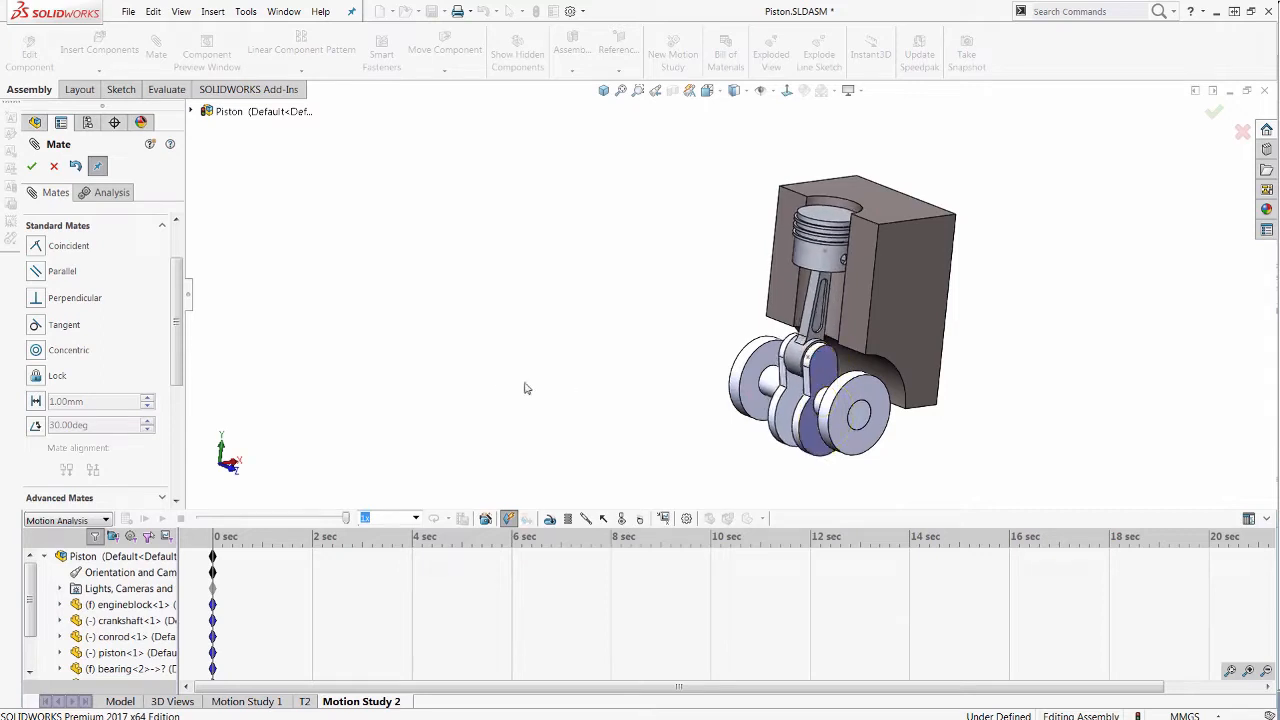
left_click(54, 166)
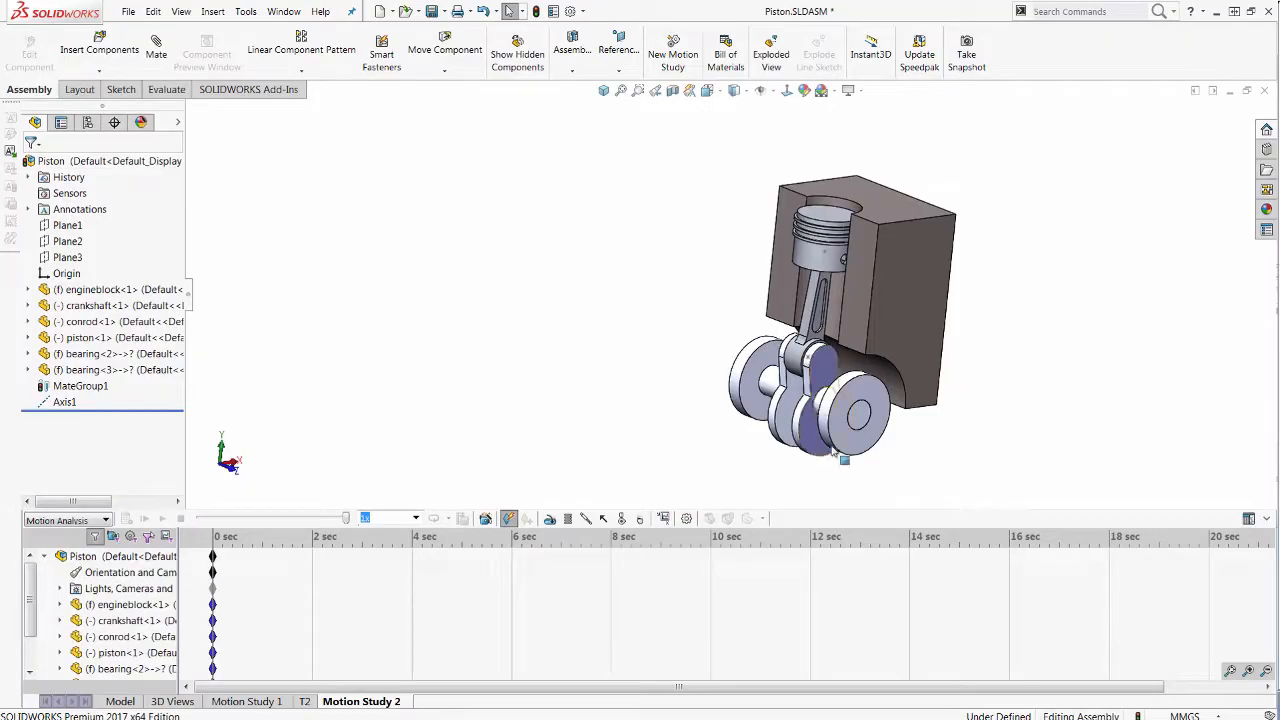
Rotate the crankshaft slightly off its top position and add gravity of 9806.65 mm/s^2 along the Y axis
scroll(838, 452, "down", 2)
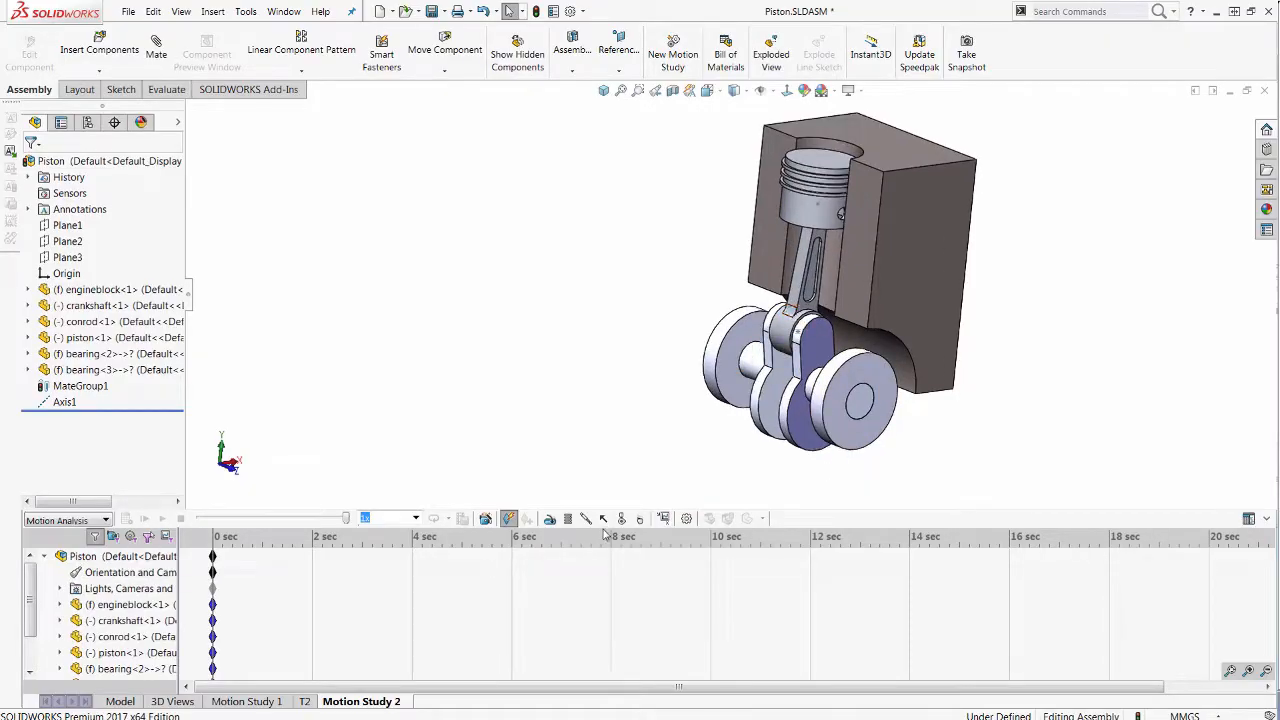
left_click_drag(825, 355, 780, 385)
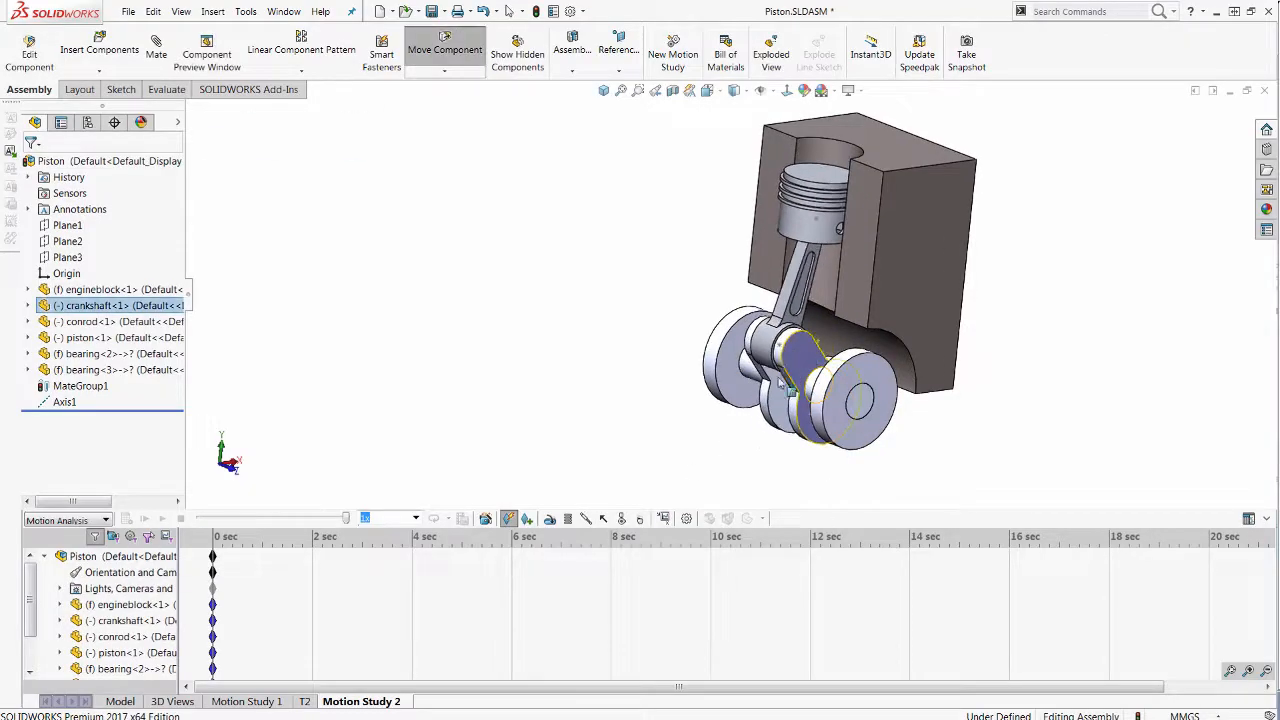
left_click(641, 518)
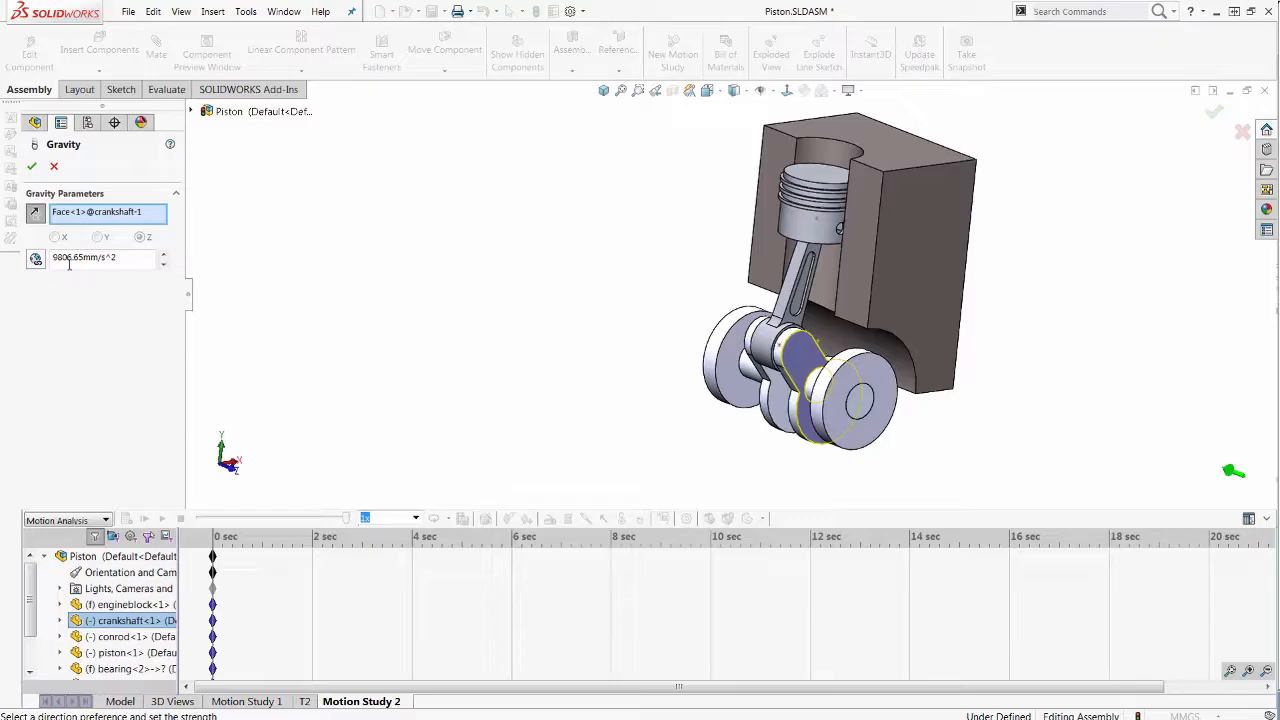
right_click(96, 215)
left_click(102, 224)
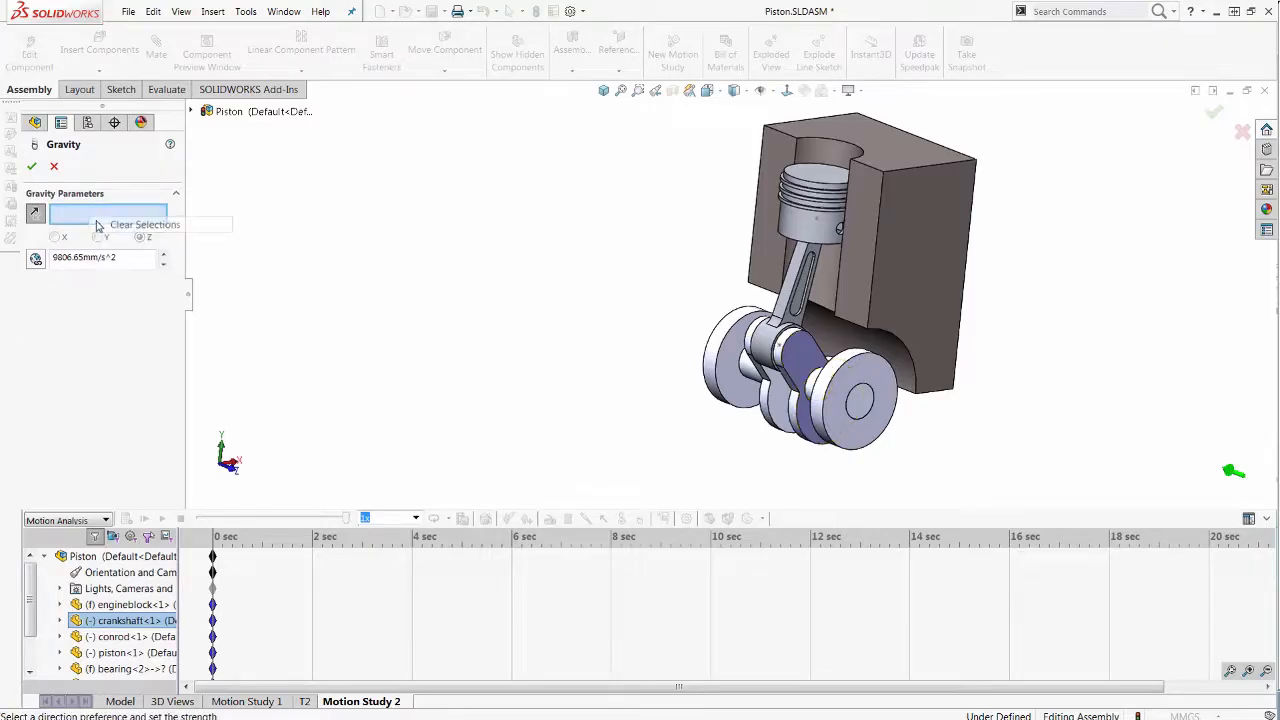
left_click(97, 237)
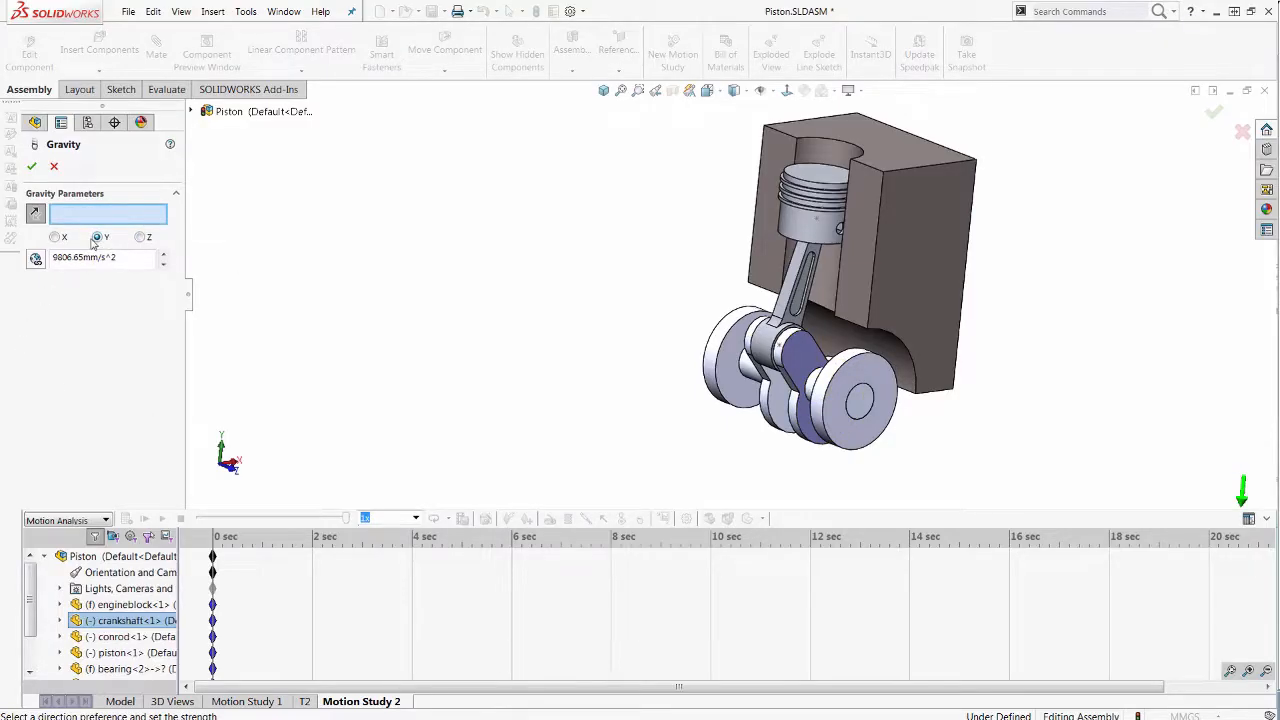
left_click(31, 168)
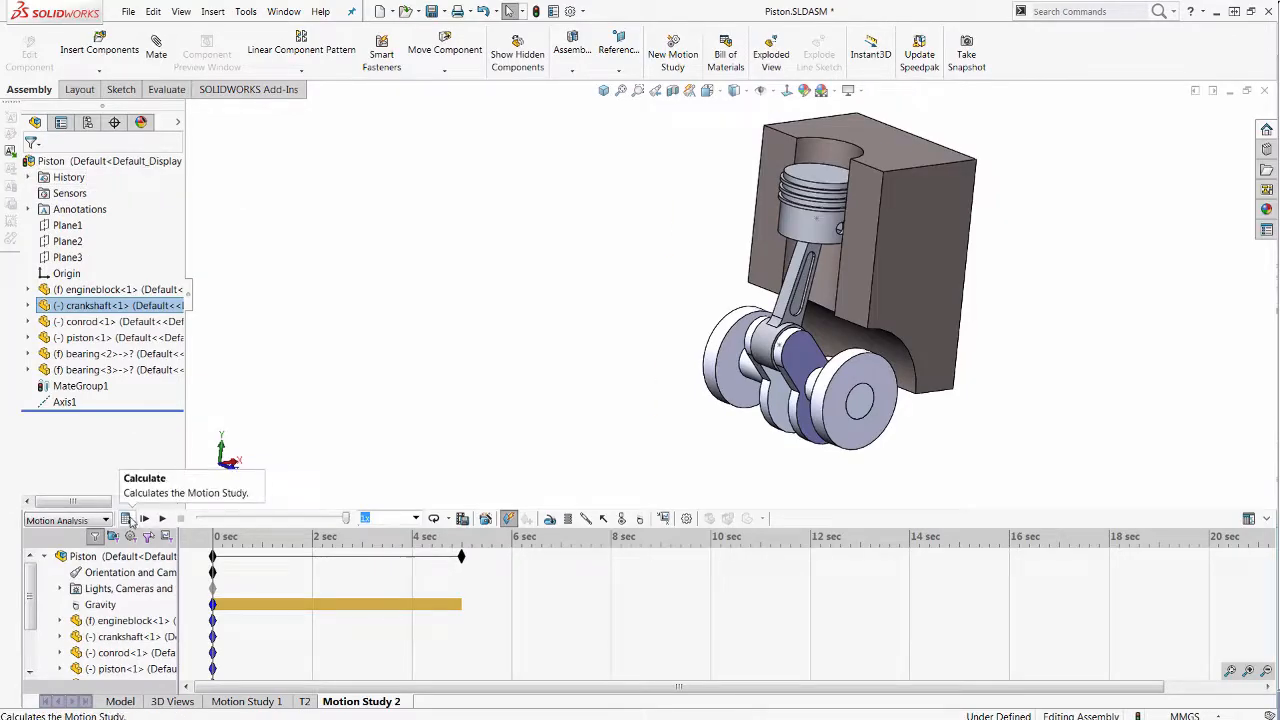
Calculate the gravity-driven motion study, play back the result, and return the timeline to the start
left_click(127, 518)
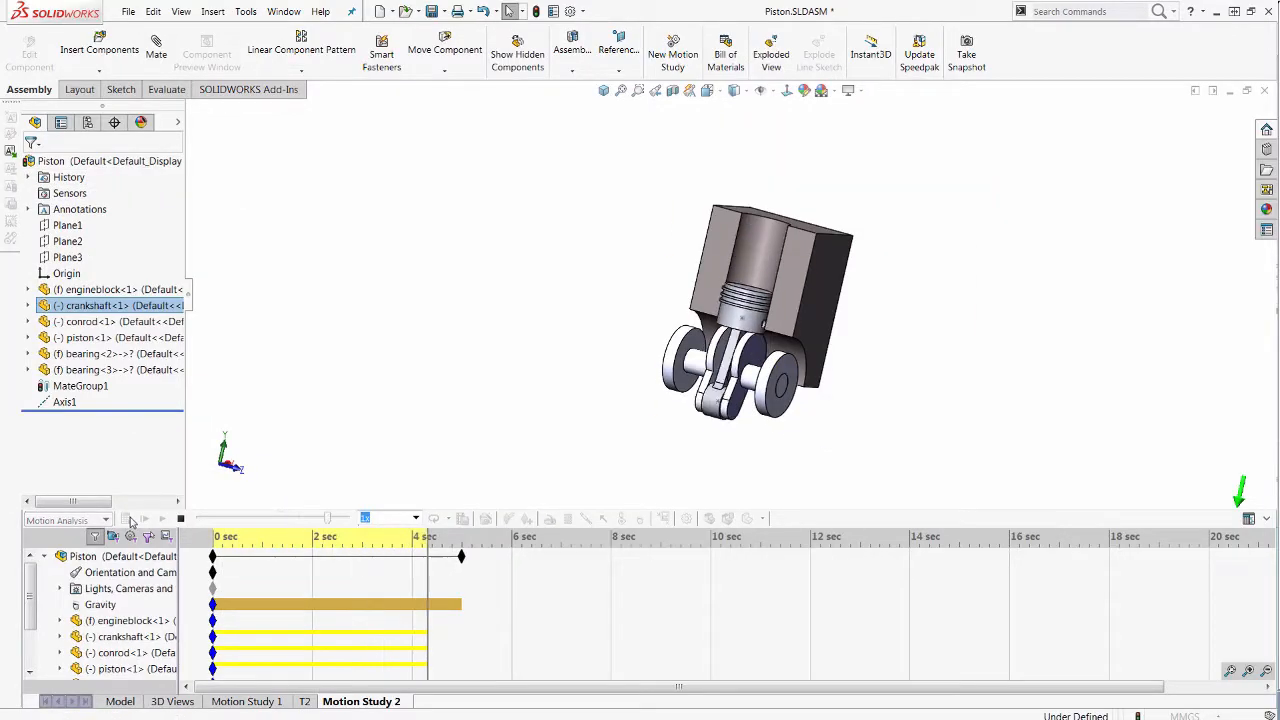
scroll(860, 390, "down", 3)
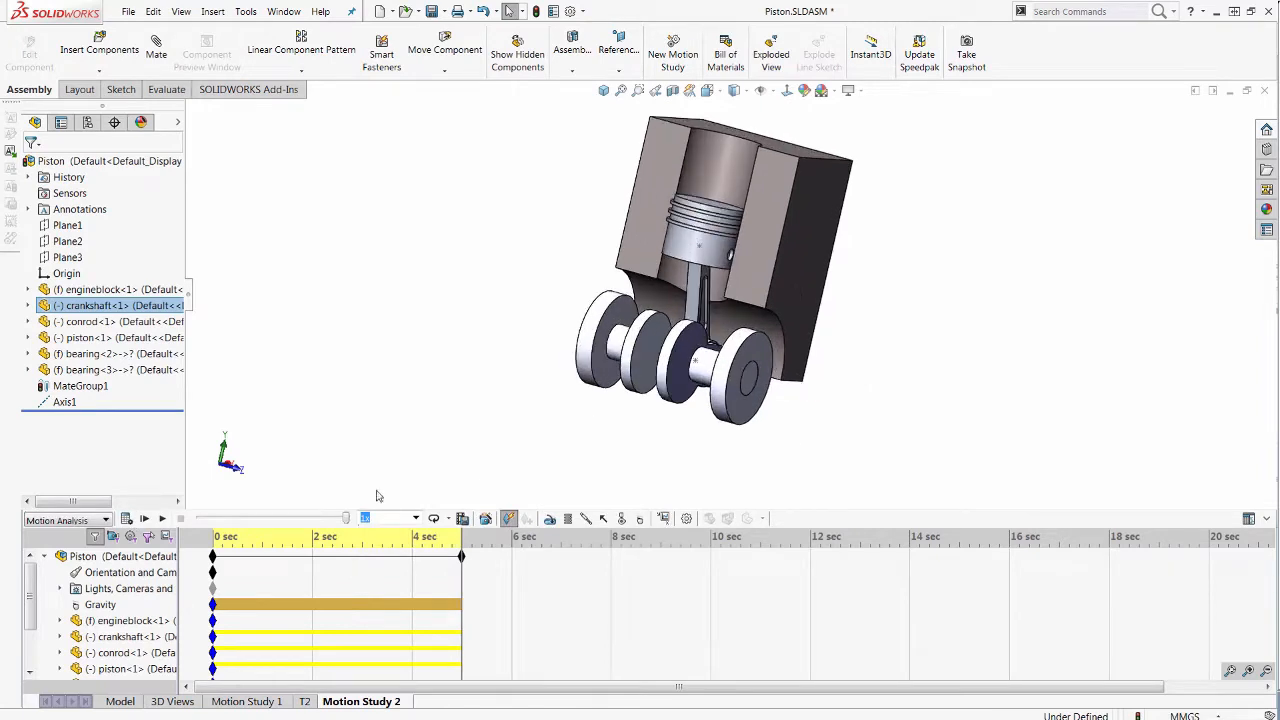
left_click(163, 519)
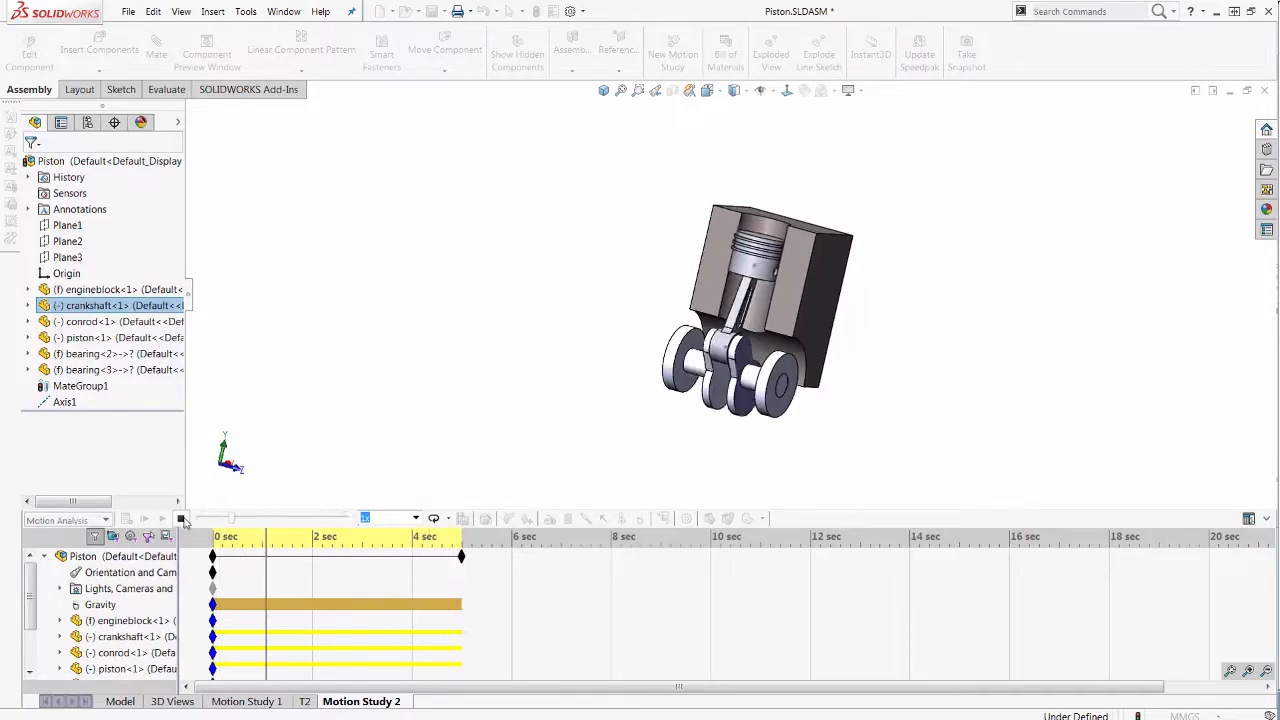
left_click(180, 518)
left_click_drag(237, 518, 199, 520)
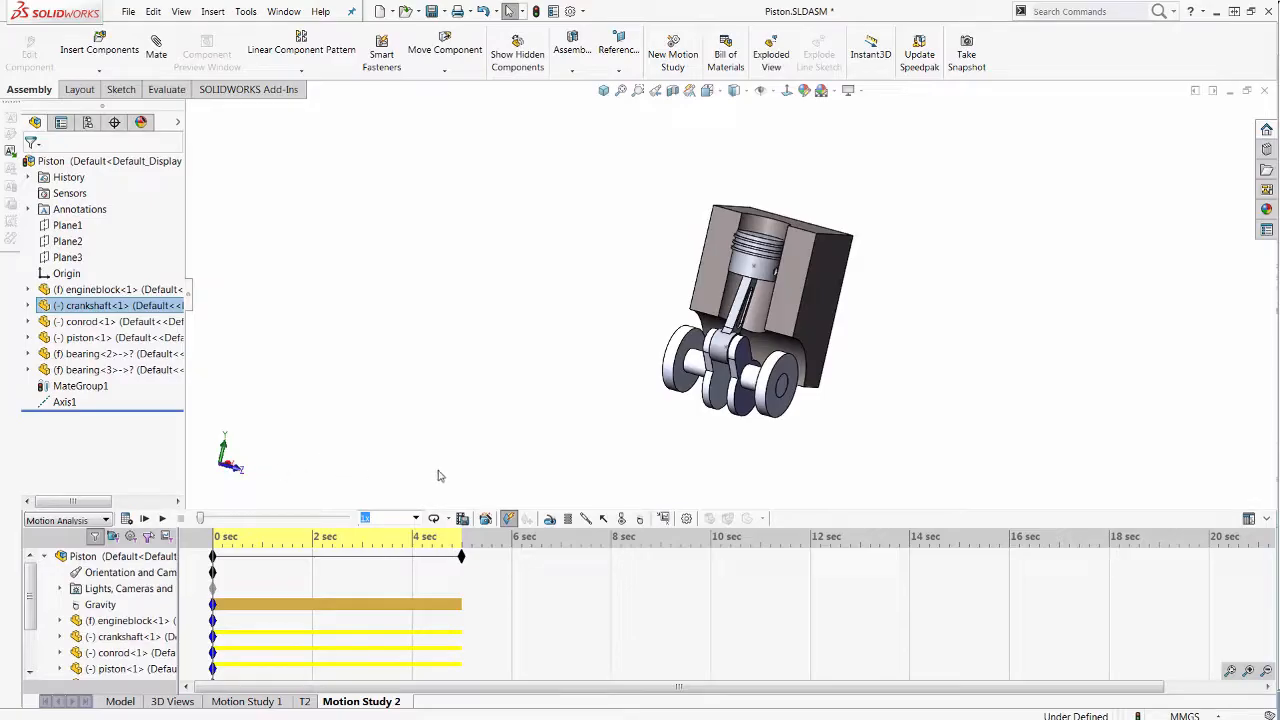
Add a rotary motor to the crankshaft's cylindrical shaft face with a constant speed of 60 RPM
left_click(550, 519)
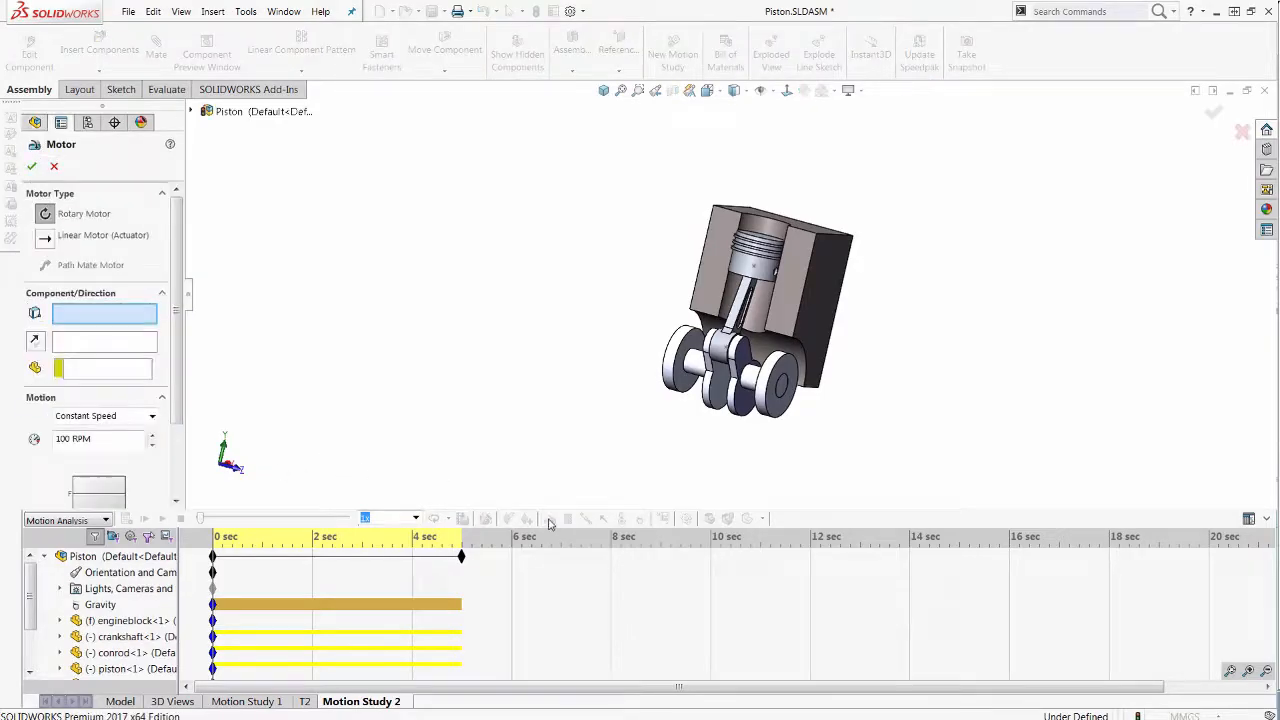
scroll(725, 378, "down", 5)
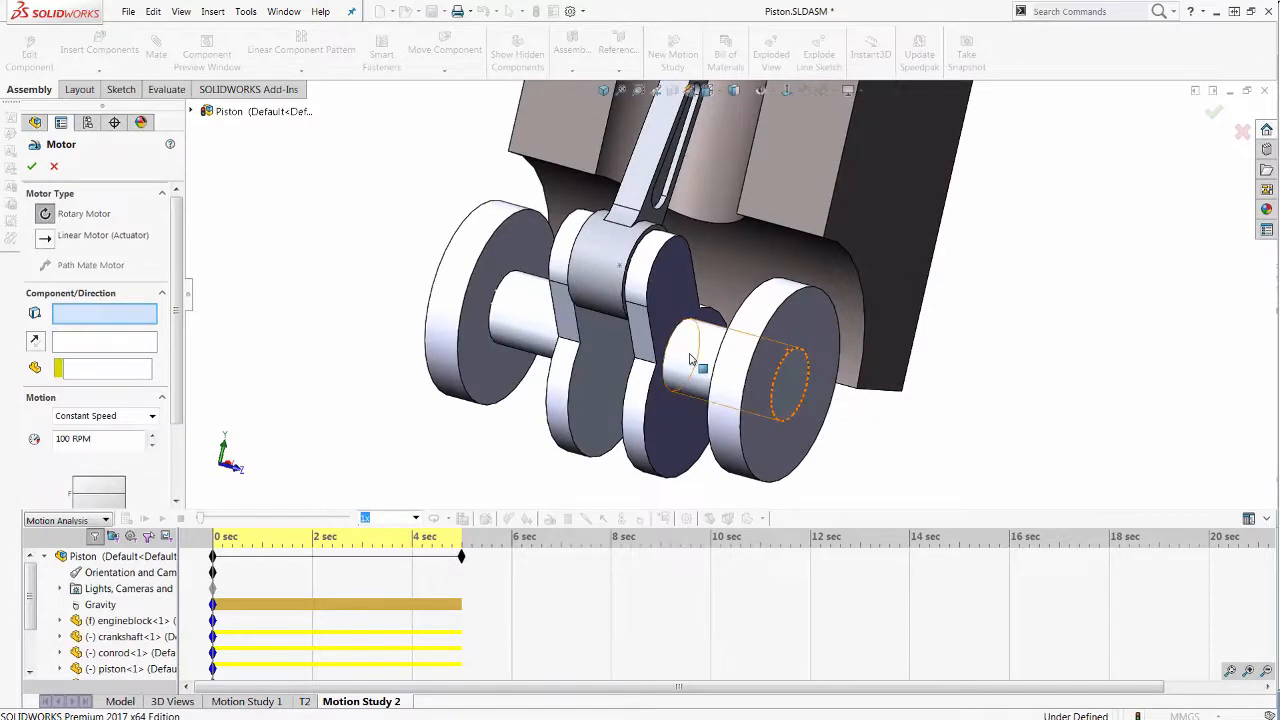
left_click(688, 363)
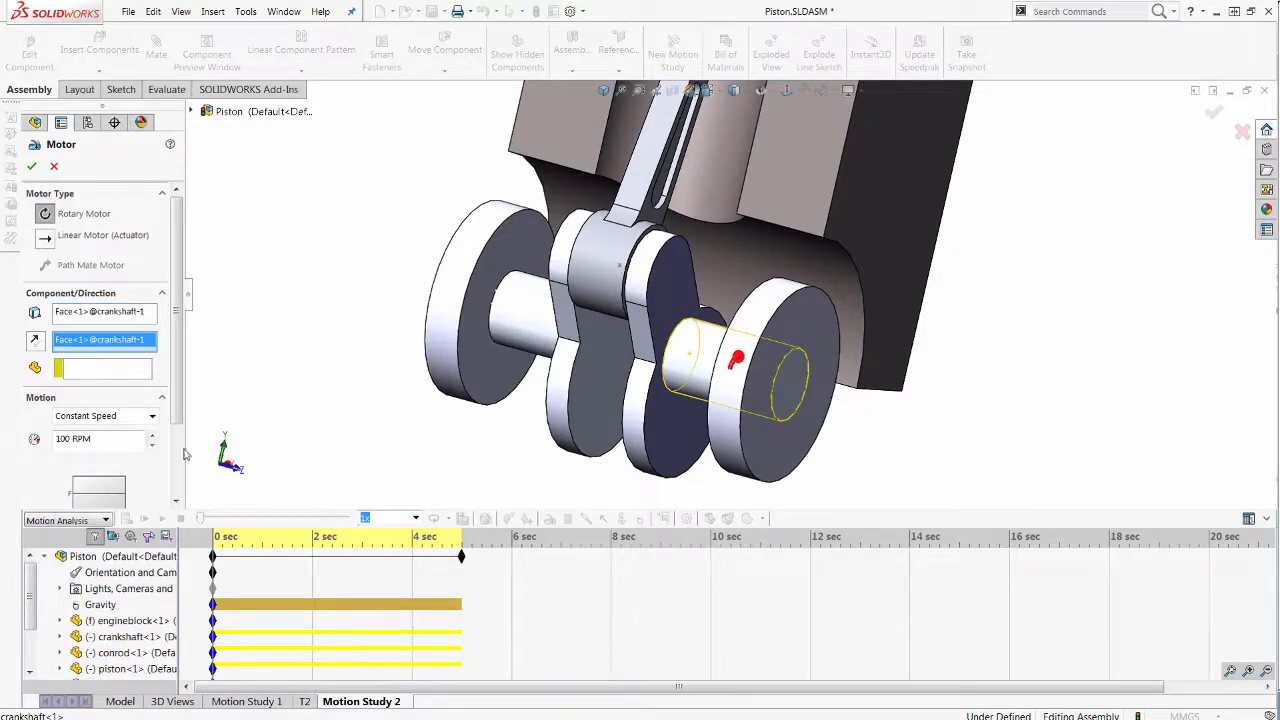
double_click(66, 438)
type("60")
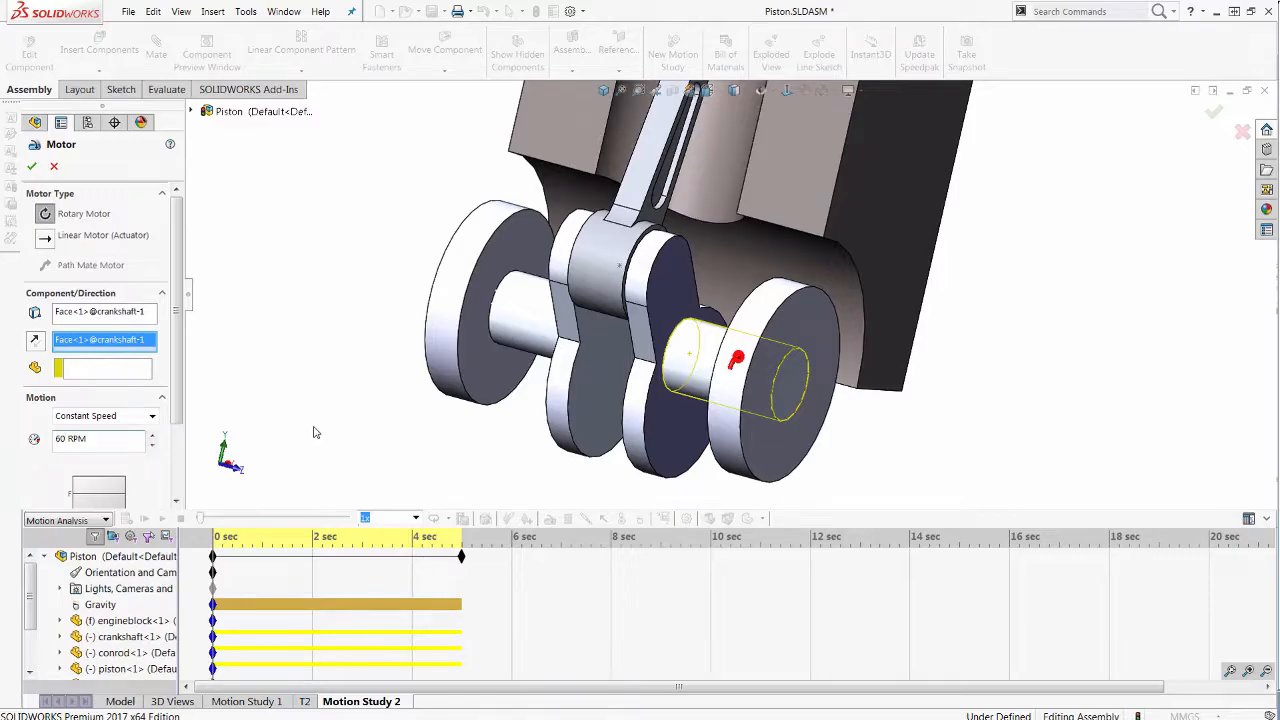
left_click(31, 166)
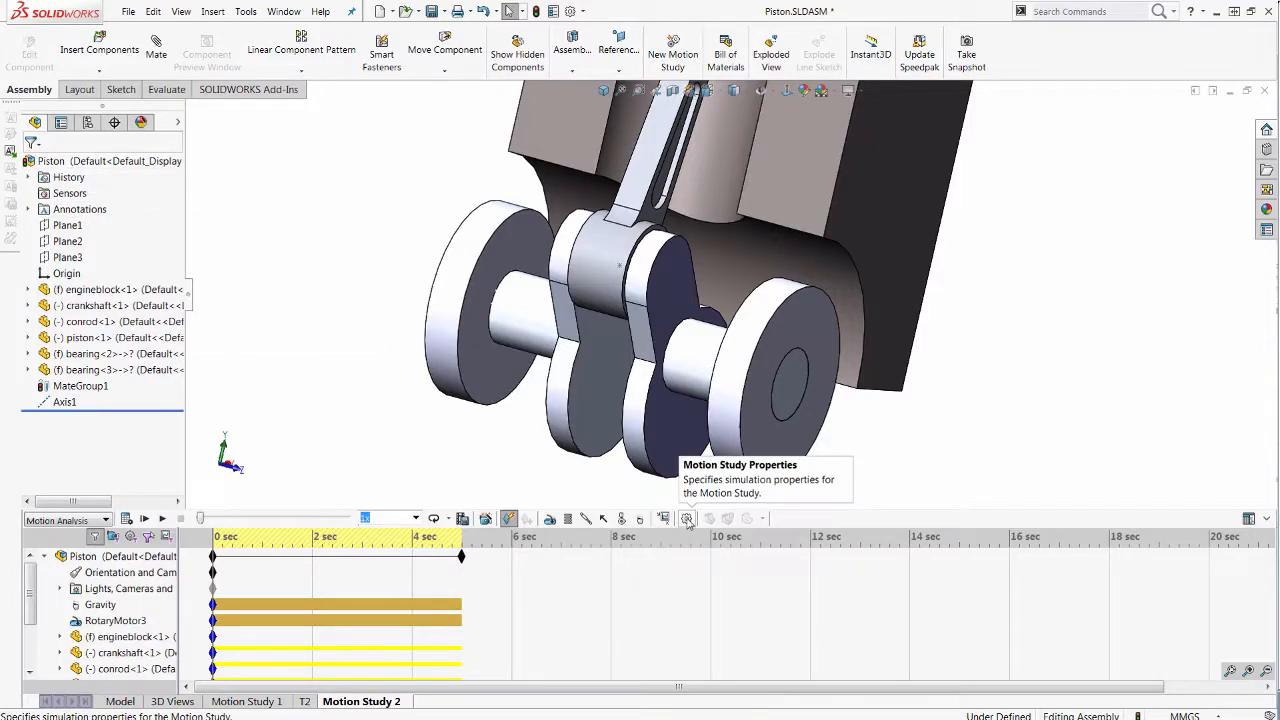
Set the Motion Analysis frame rate to 50 frames per second in the motion study properties
left_click(687, 518)
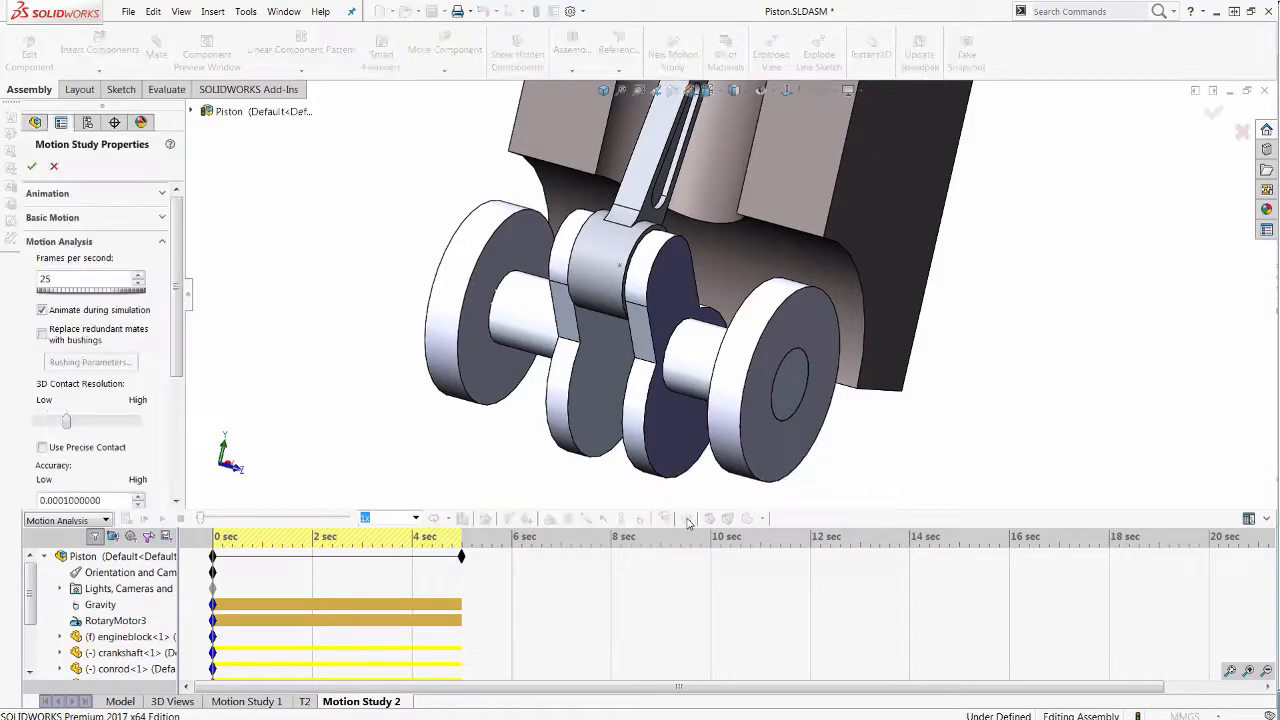
left_click_drag(66, 280, 15, 285)
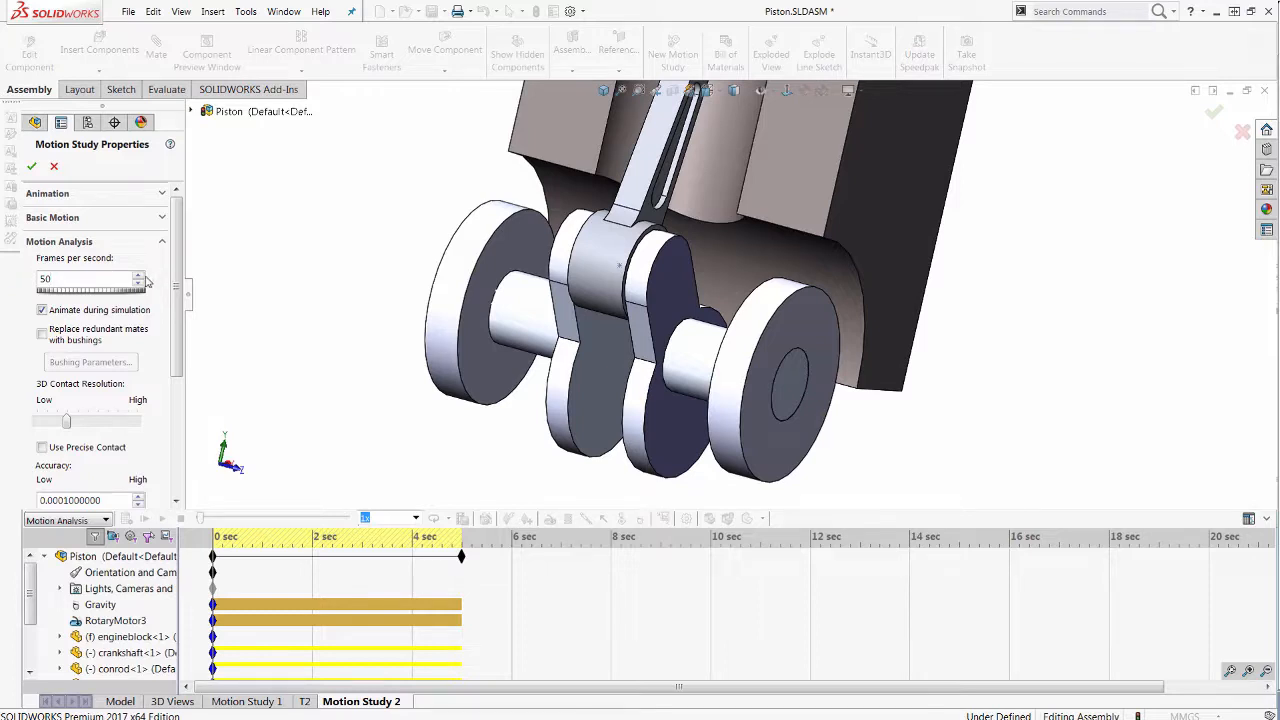
left_click(31, 167)
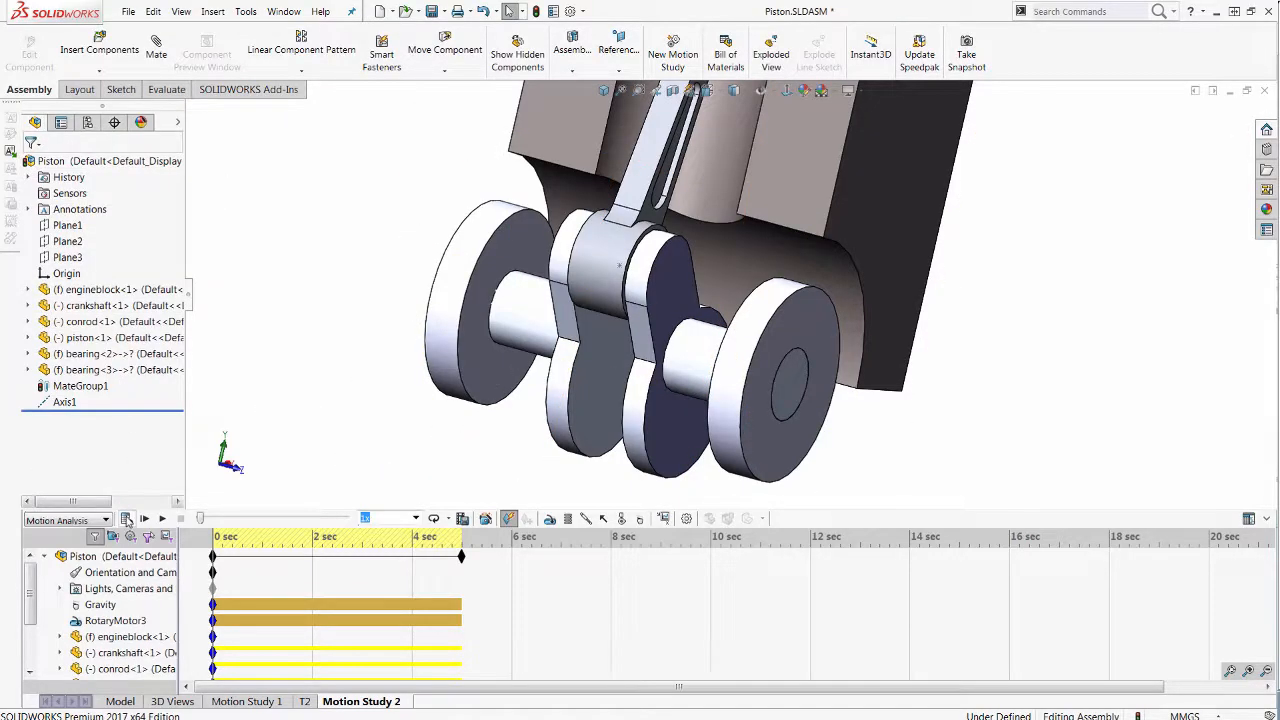
Recalculate the motion study with the rotary motor, play back the motion, and return the timeline to the start
left_click(127, 519)
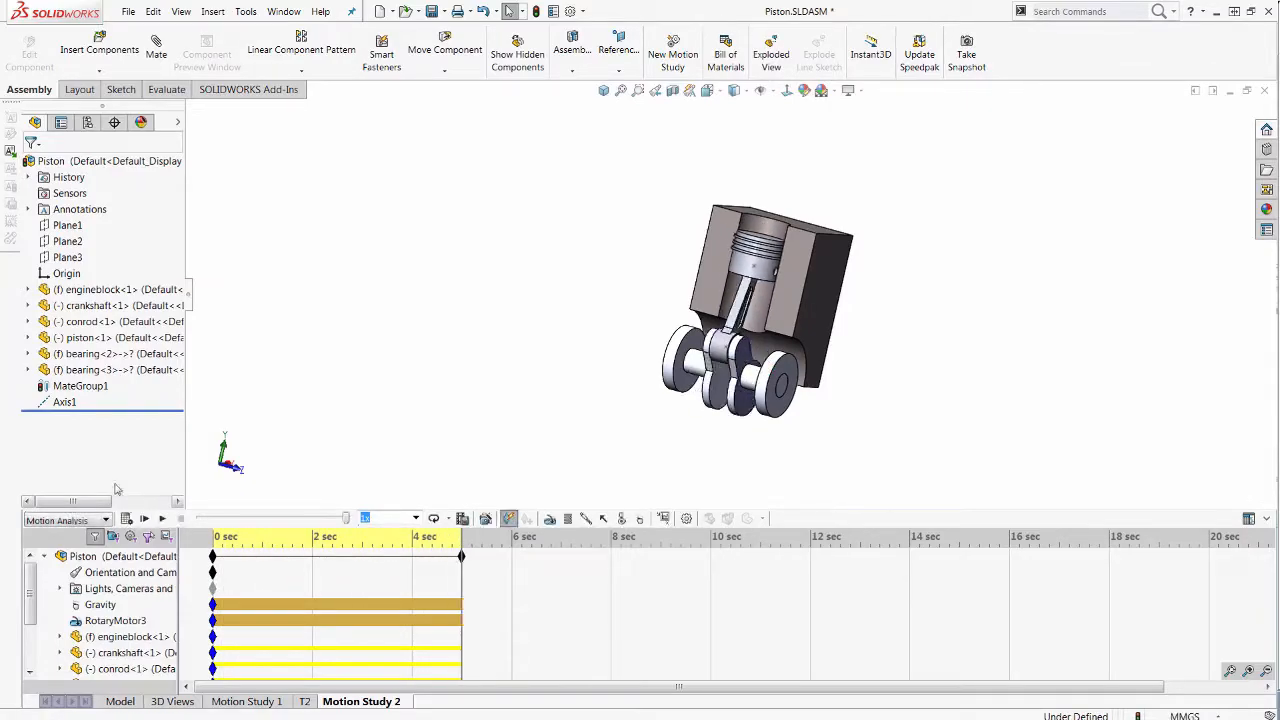
left_click(162, 519)
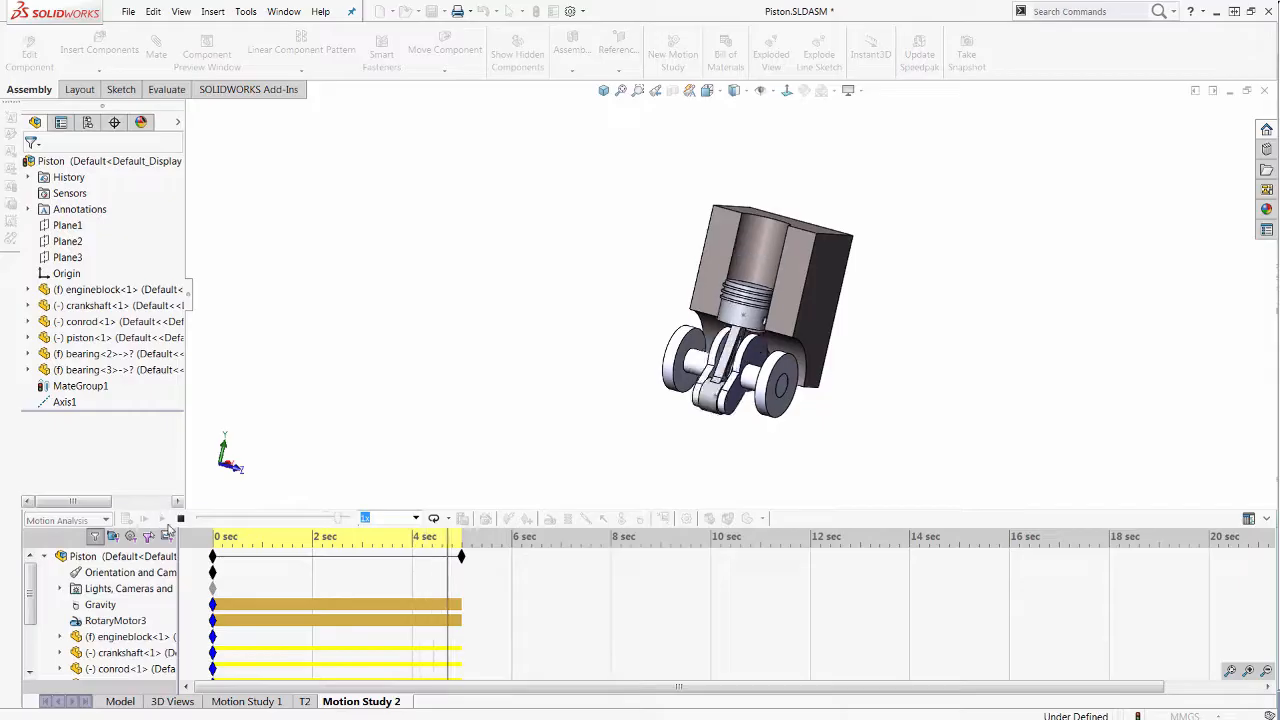
left_click(179, 519)
left_click_drag(213, 519, 200, 519)
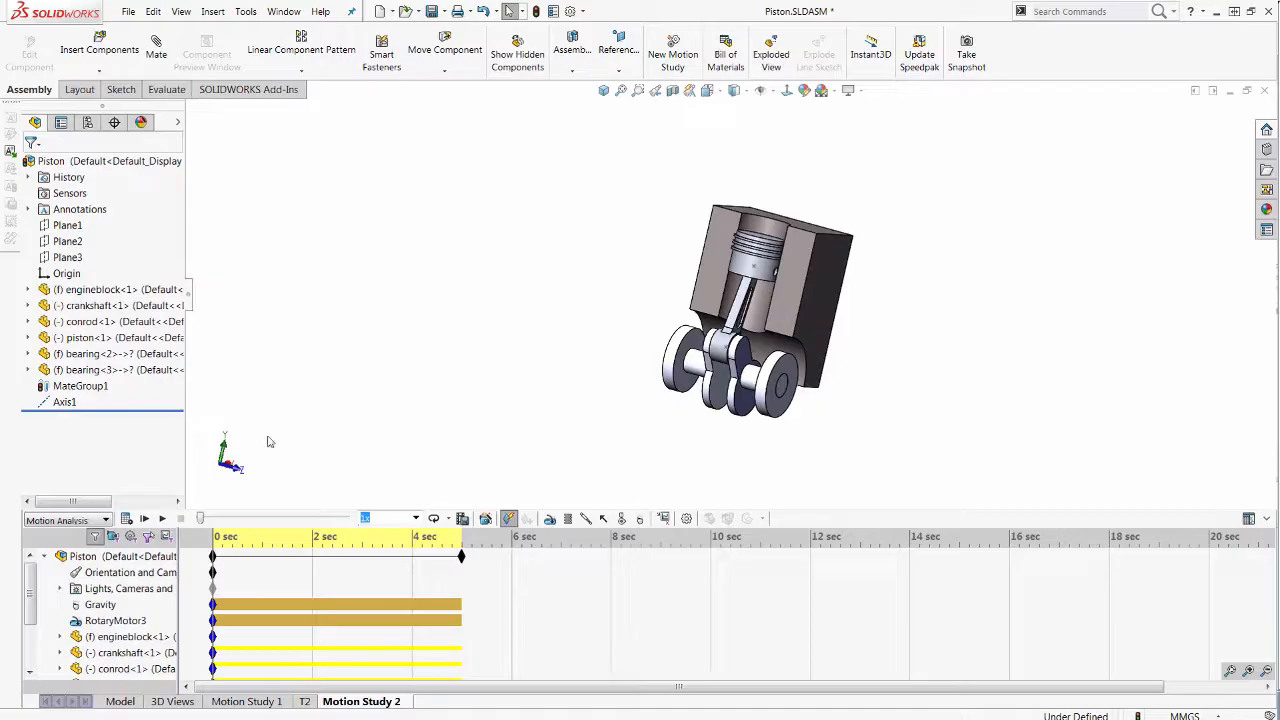
Create a Forces plot of the rotary motor's Motor Torque magnitude versus time, and close the graph after viewing it
left_click(663, 519)
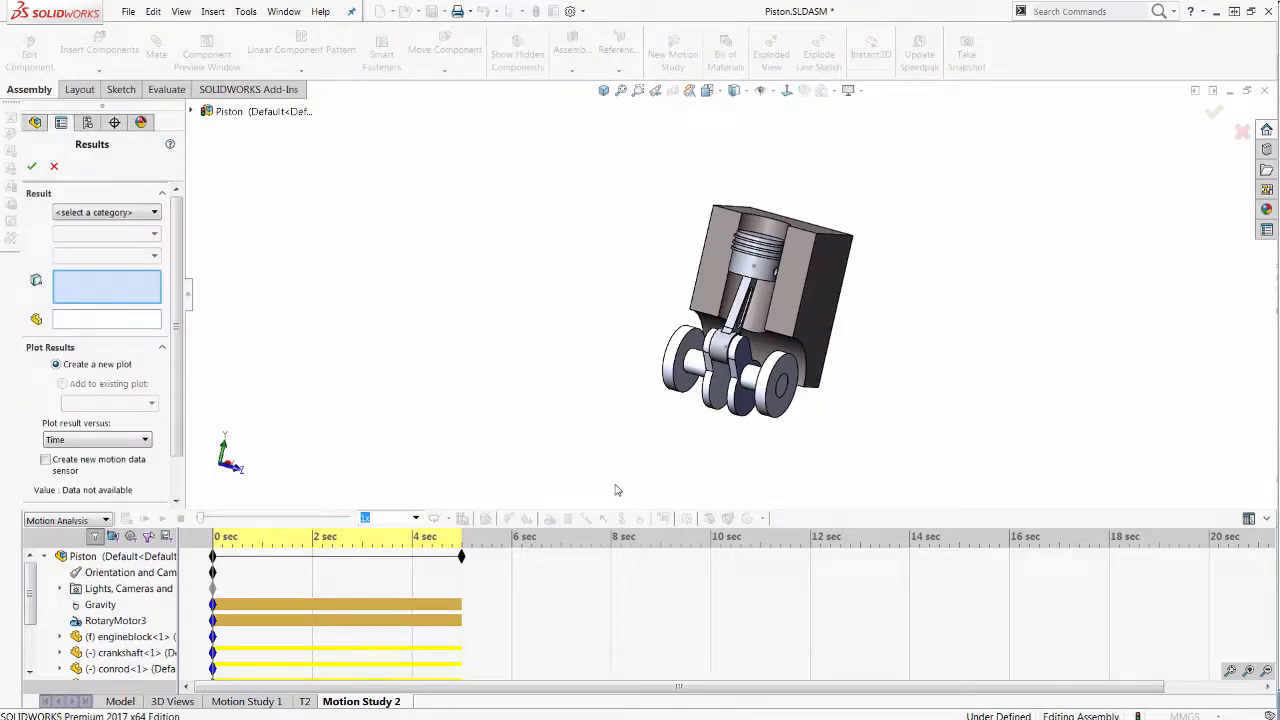
left_click(129, 213)
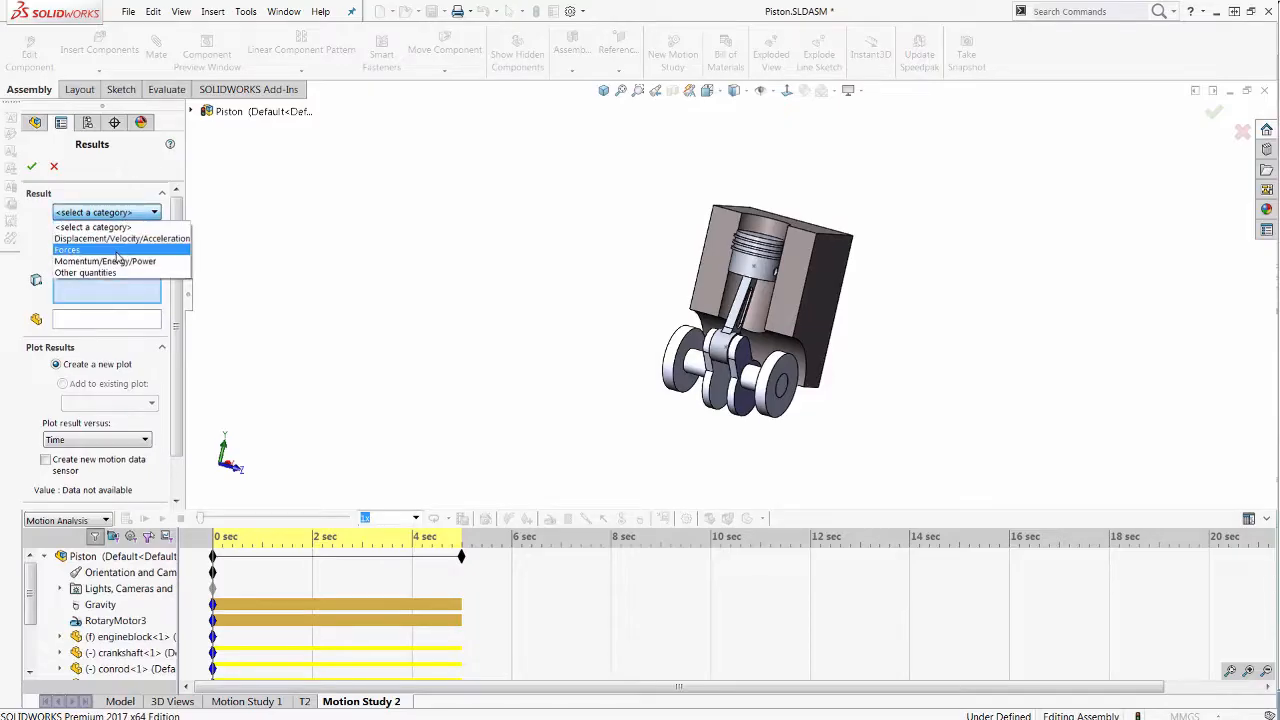
left_click(116, 251)
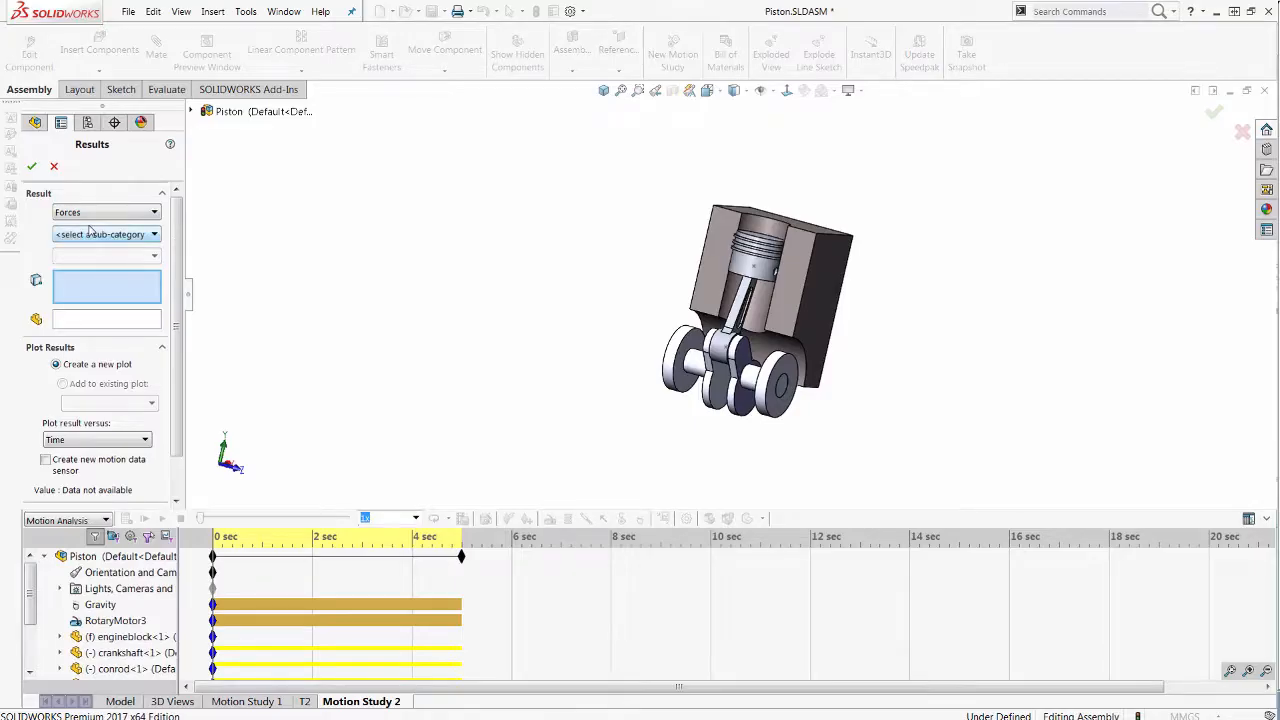
left_click(109, 238)
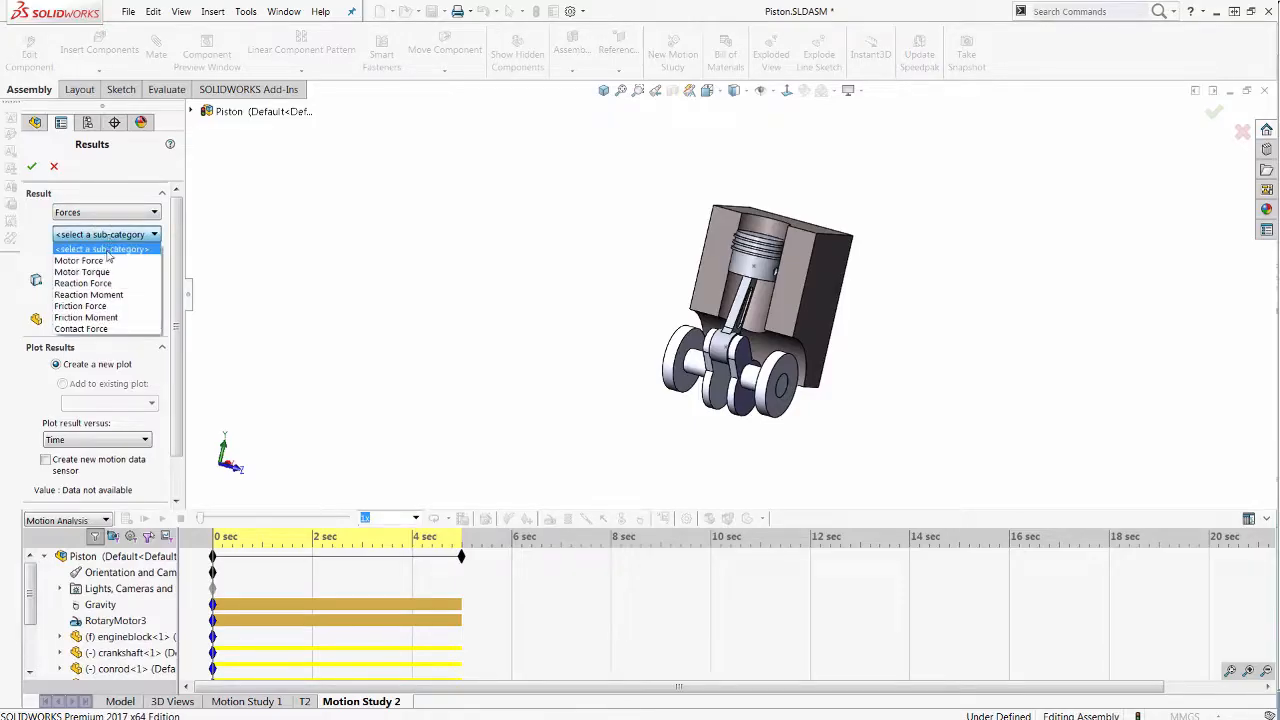
left_click(102, 271)
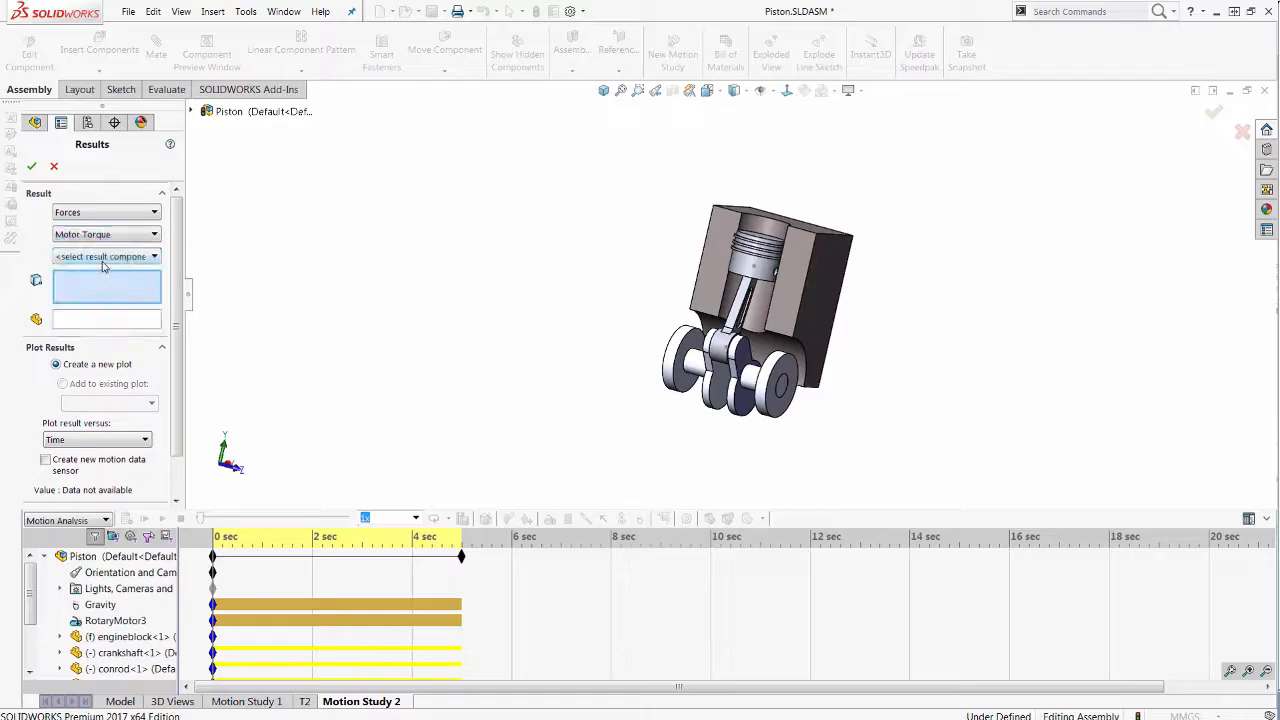
left_click(105, 257)
left_click(92, 317)
left_click(112, 621)
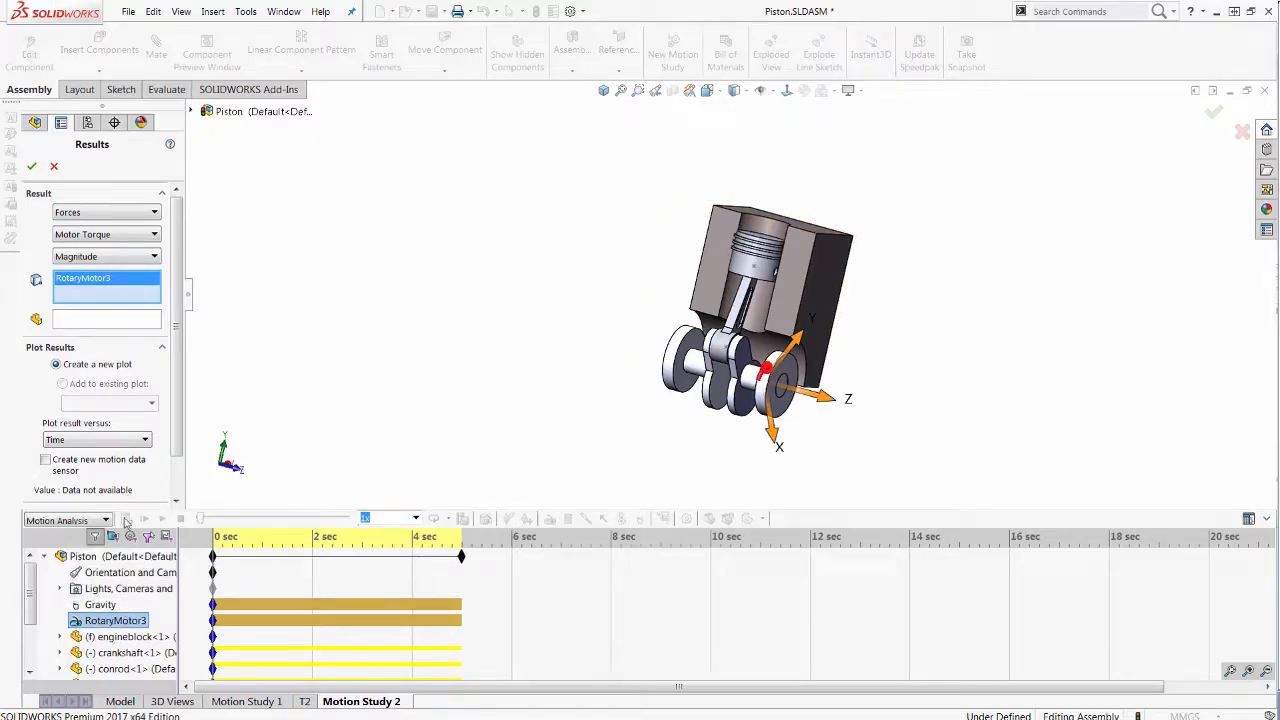
left_click(33, 168)
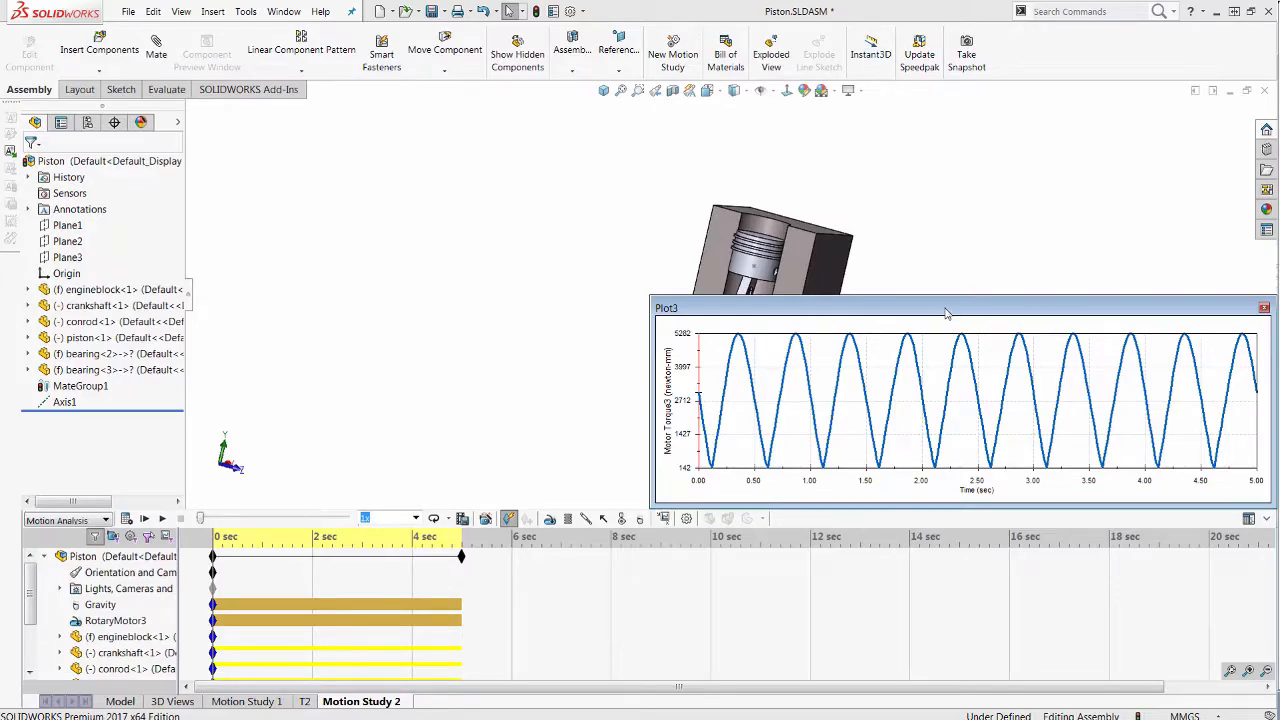
left_click(1264, 309)
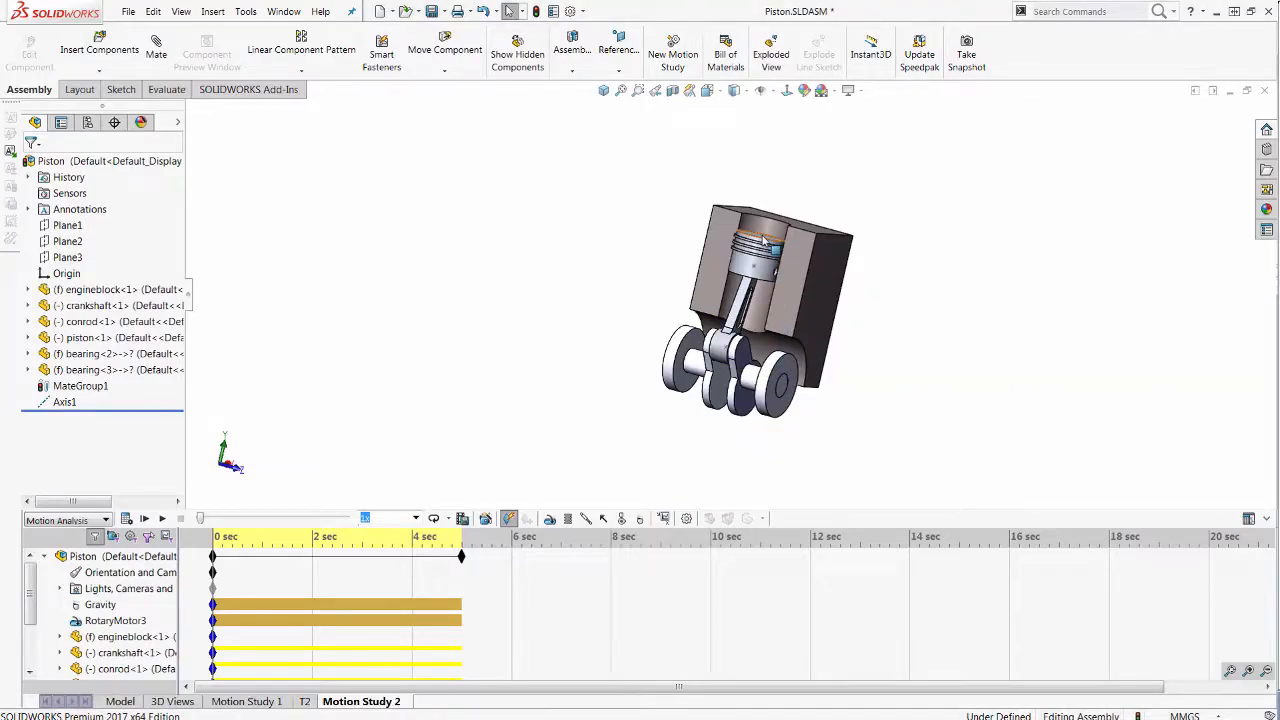
Create a plot of the piston top face's Linear Displacement magnitude versus time, and close the graph after viewing it
scroll(760, 252, "down", 5)
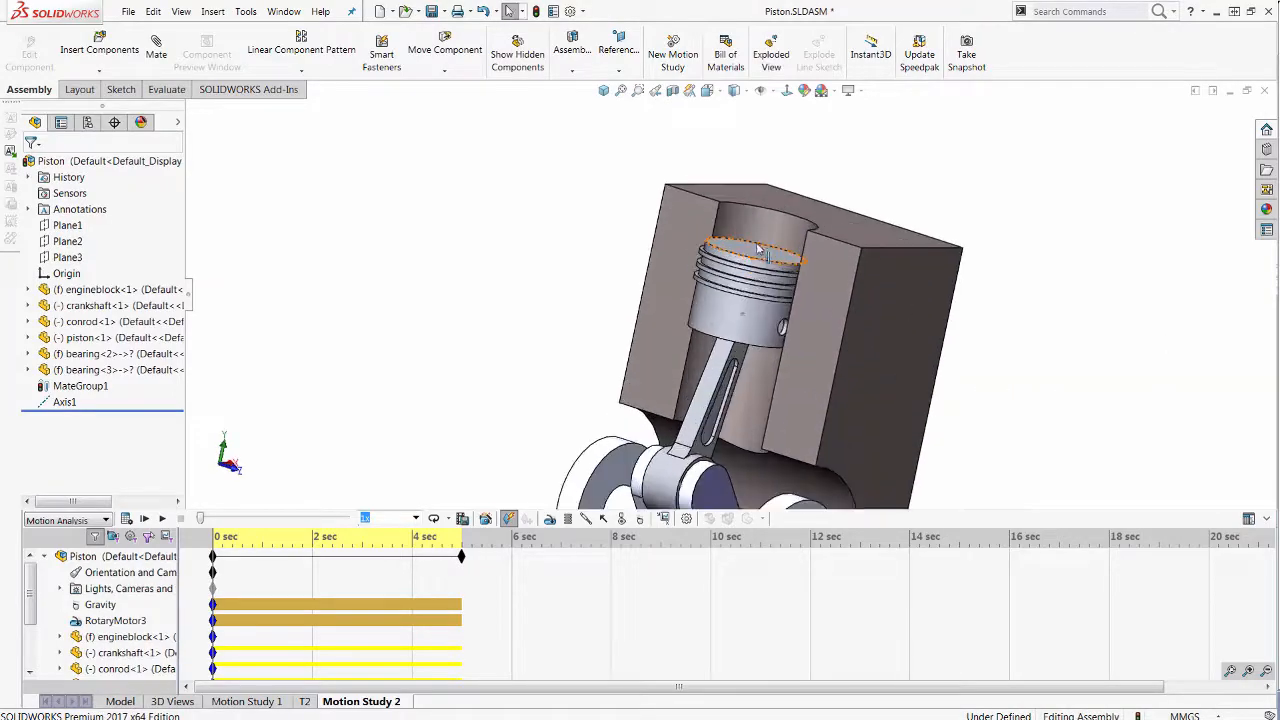
left_click(663, 518)
left_click(124, 213)
left_click(115, 240)
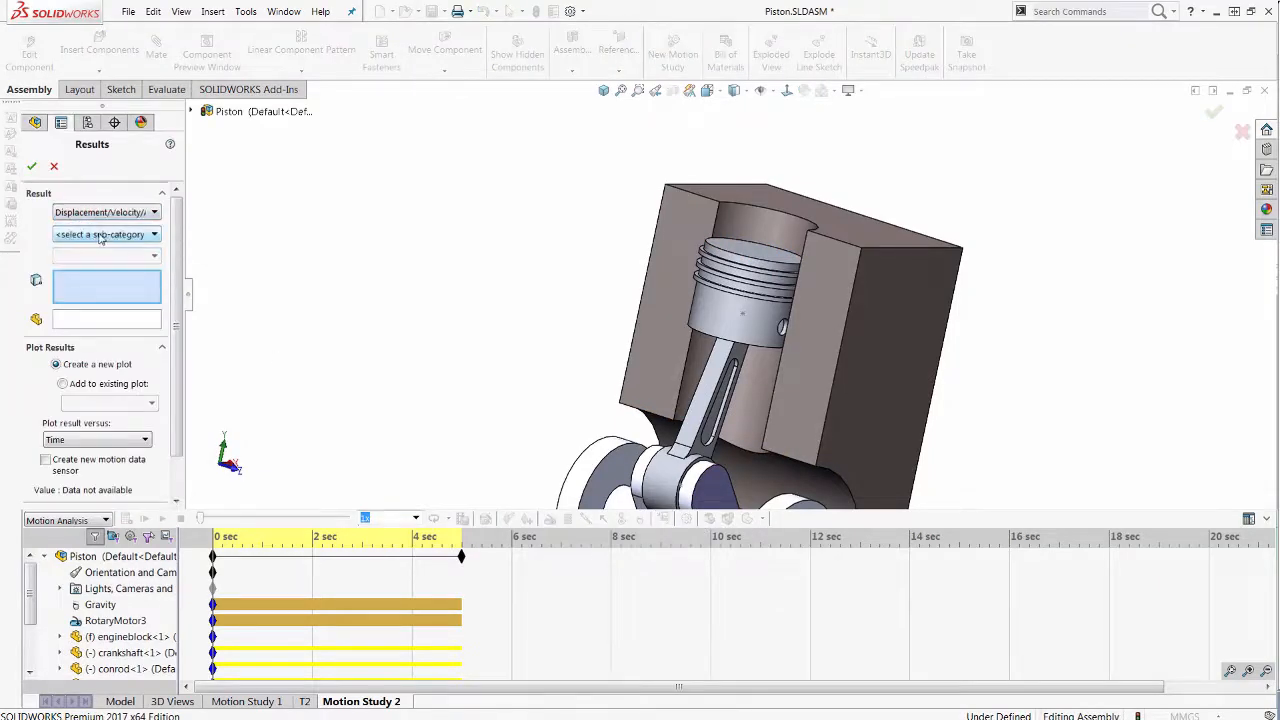
left_click(97, 235)
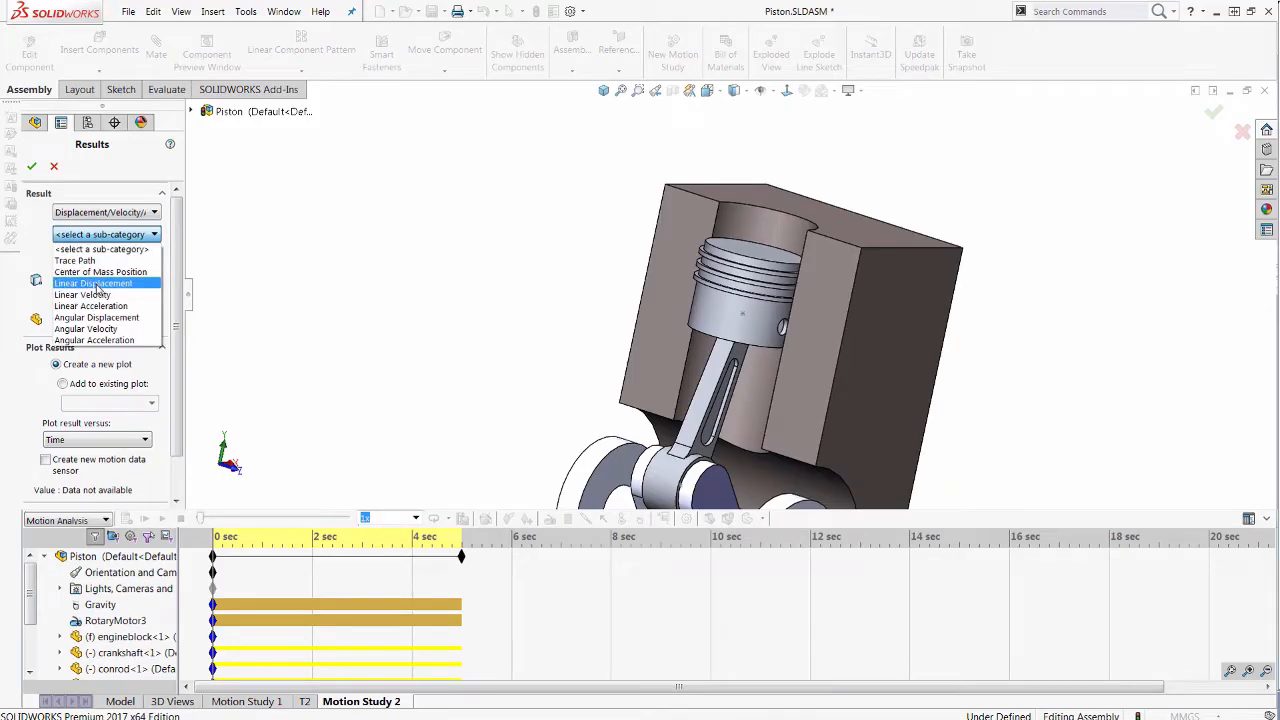
left_click(97, 285)
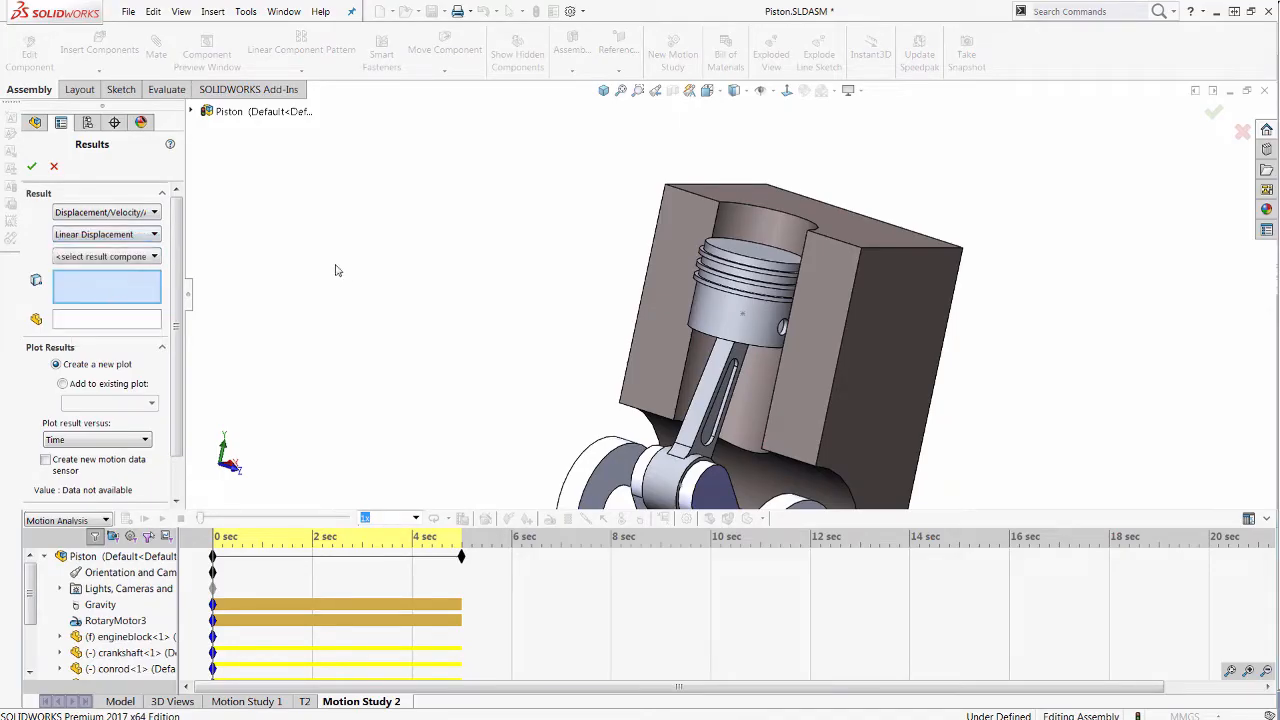
left_click(140, 256)
left_click(110, 316)
left_click(742, 253)
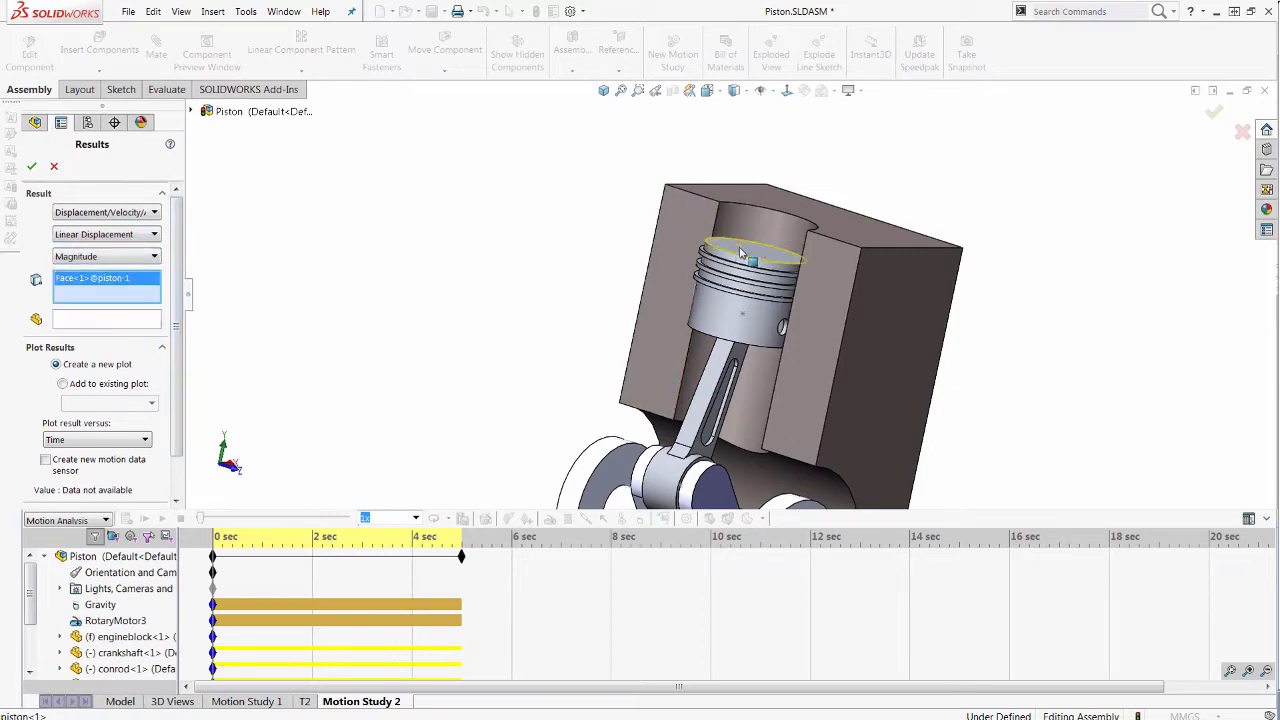
left_click(31, 166)
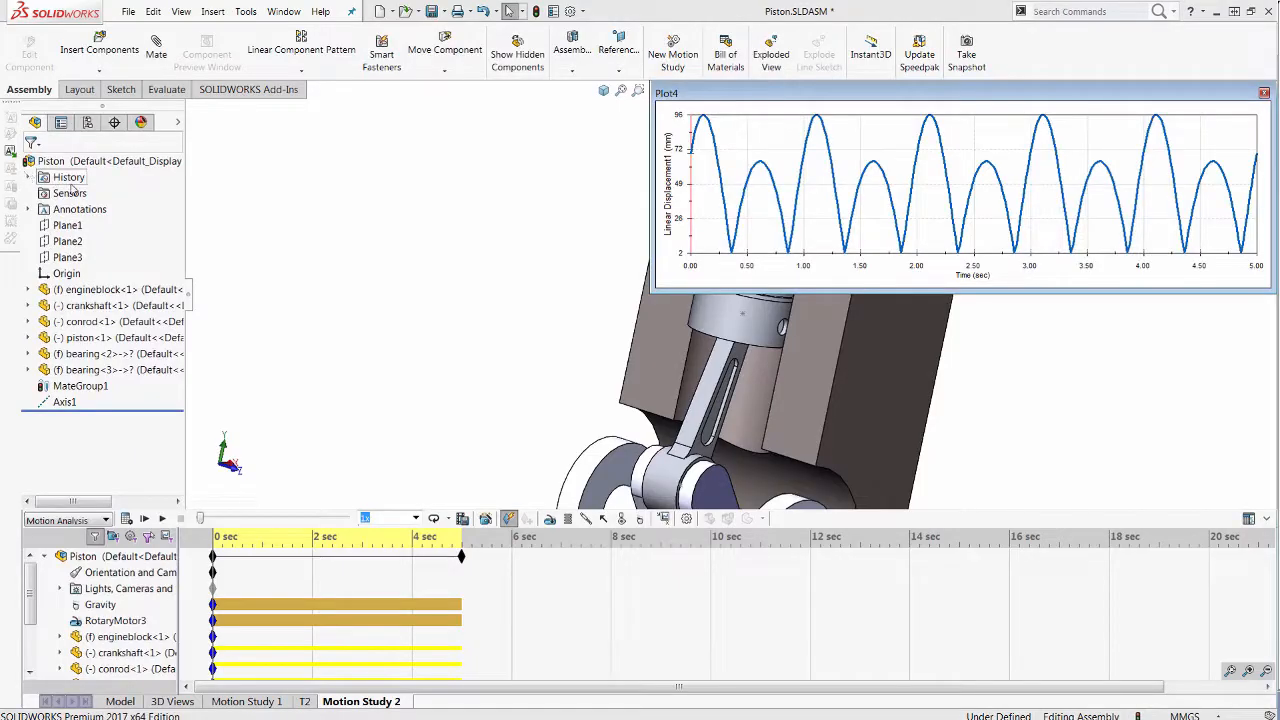
left_click(1264, 94)
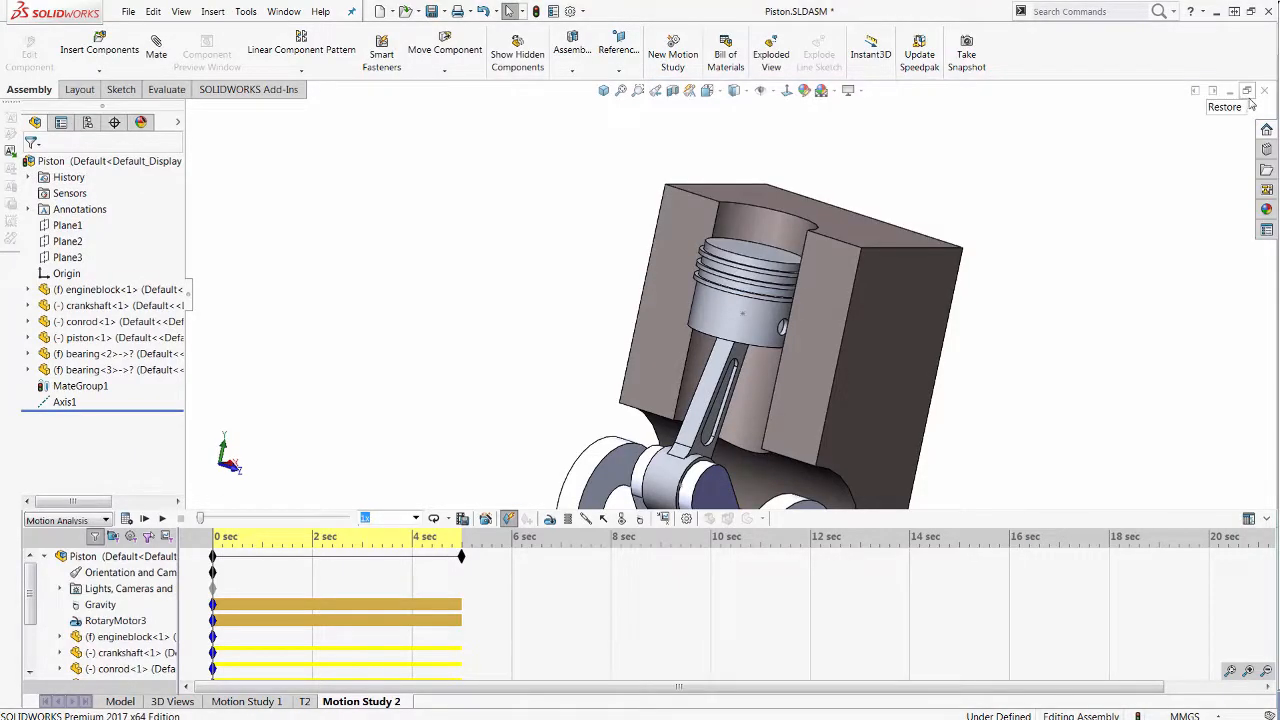
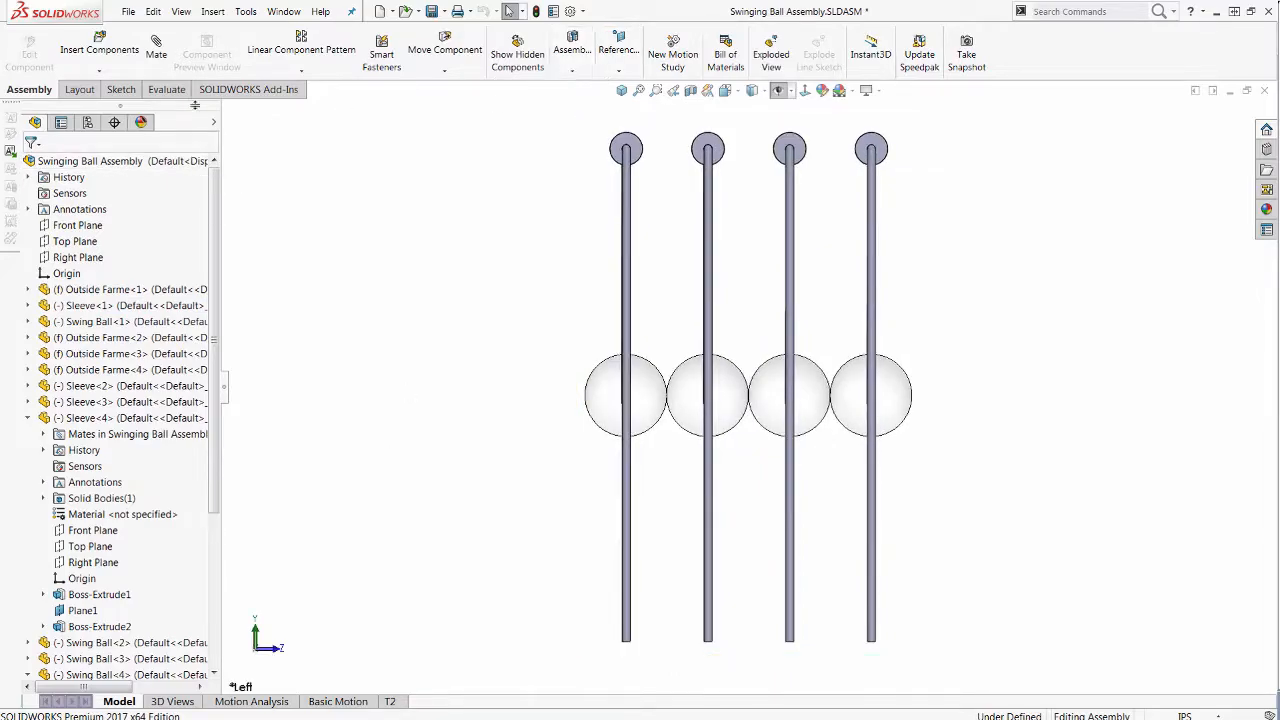
Create a new motion study in the Swinging Ball Assembly and rename it Motion Introduction
right_click(386, 703)
left_click(371, 683)
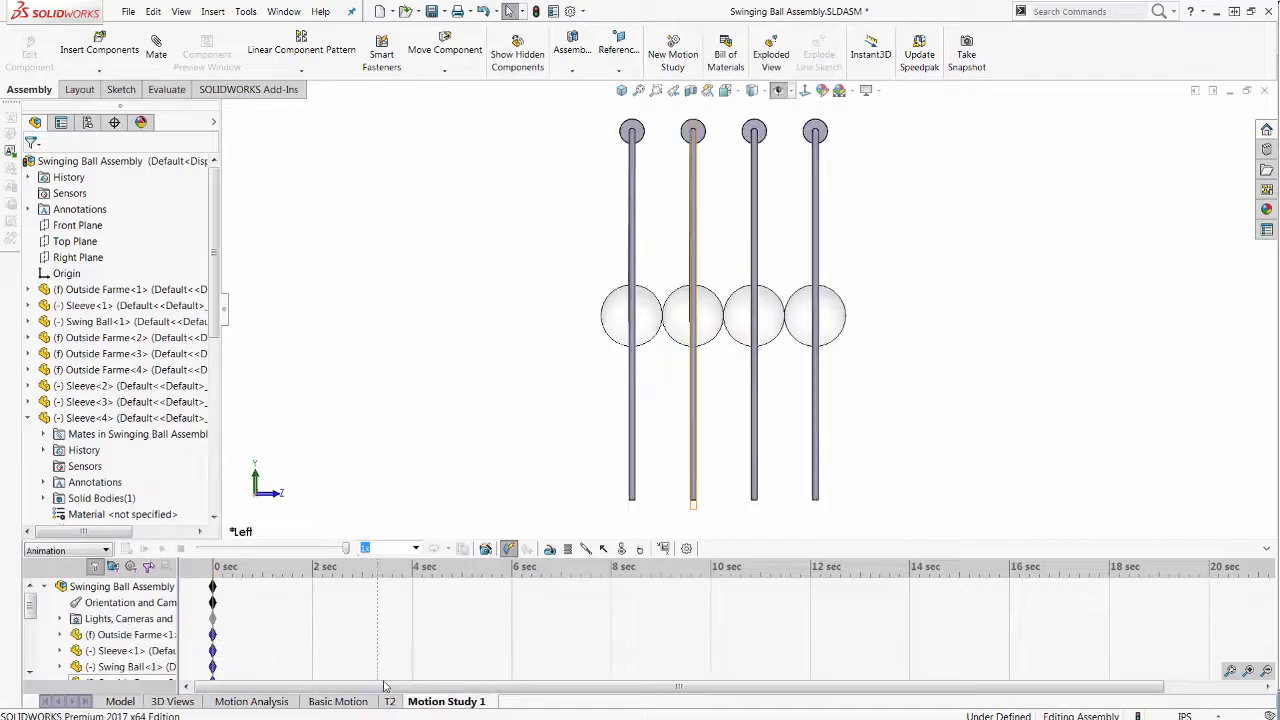
right_click(464, 706)
left_click(464, 642)
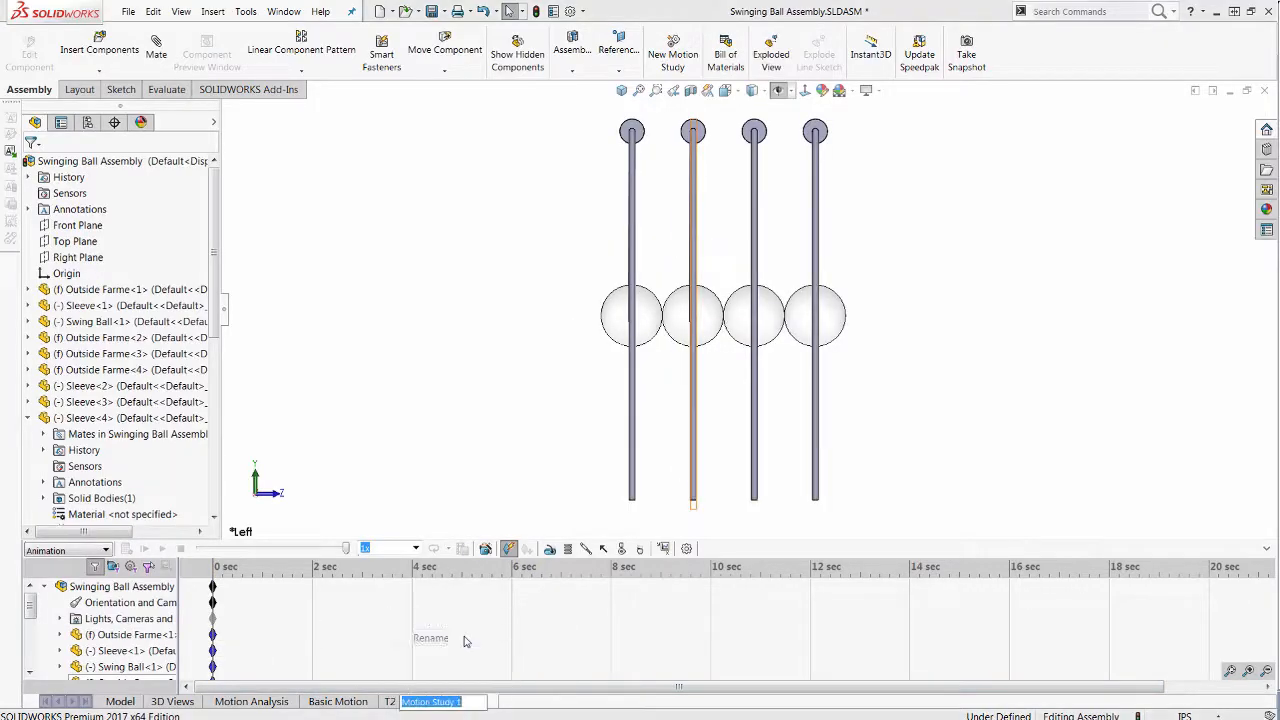
type("Motion In")
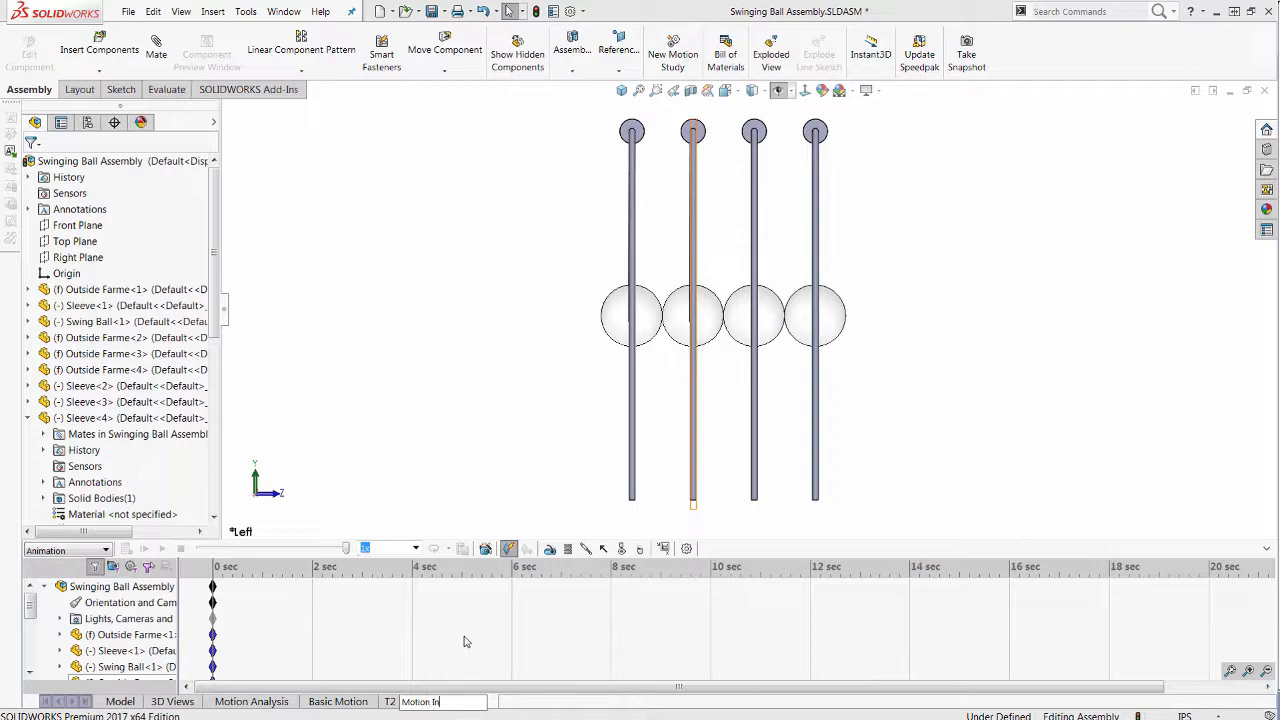
type("troduction")
left_click(464, 641)
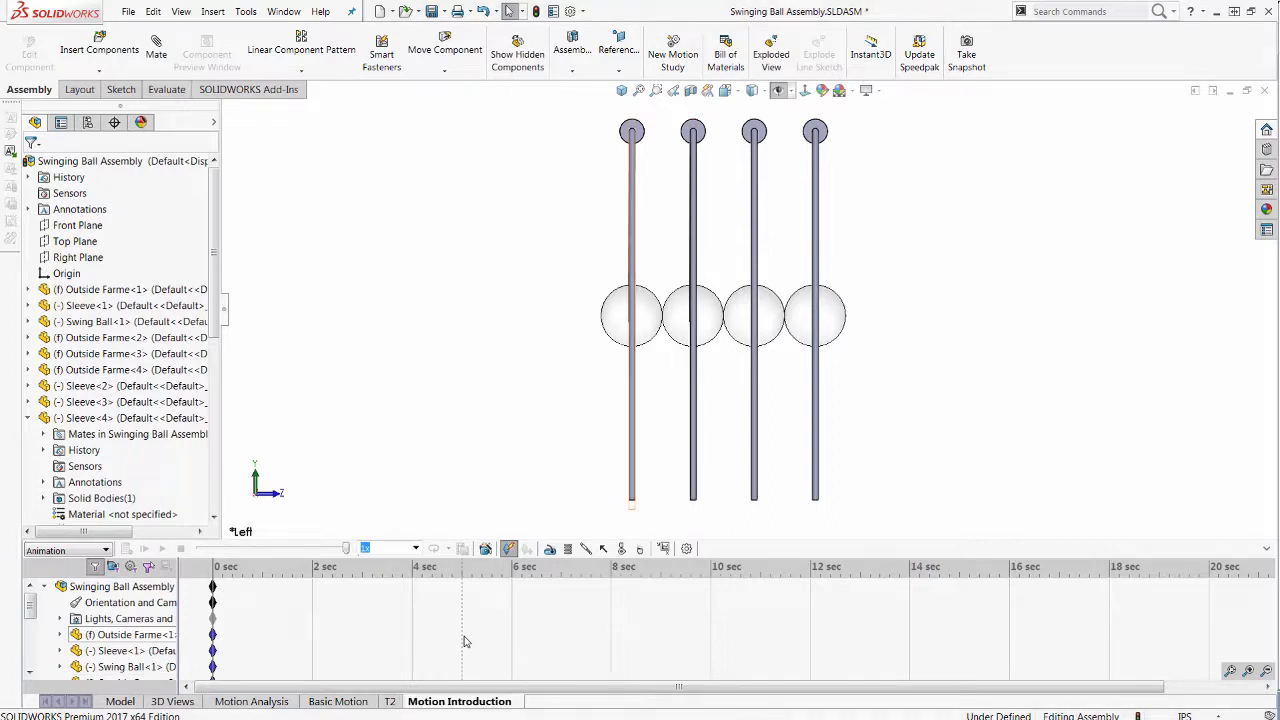
Set the study type to Motion Analysis and add gravity acting downward along the Y axis
left_click(66, 550)
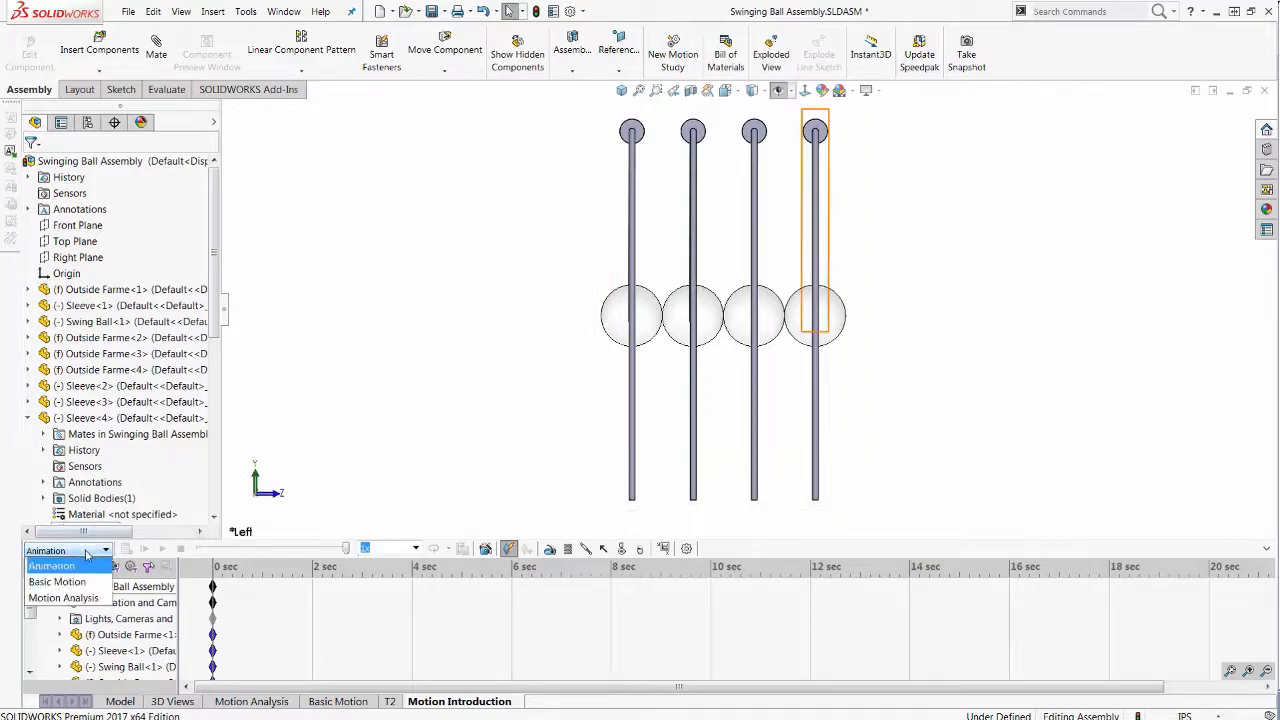
left_click(60, 600)
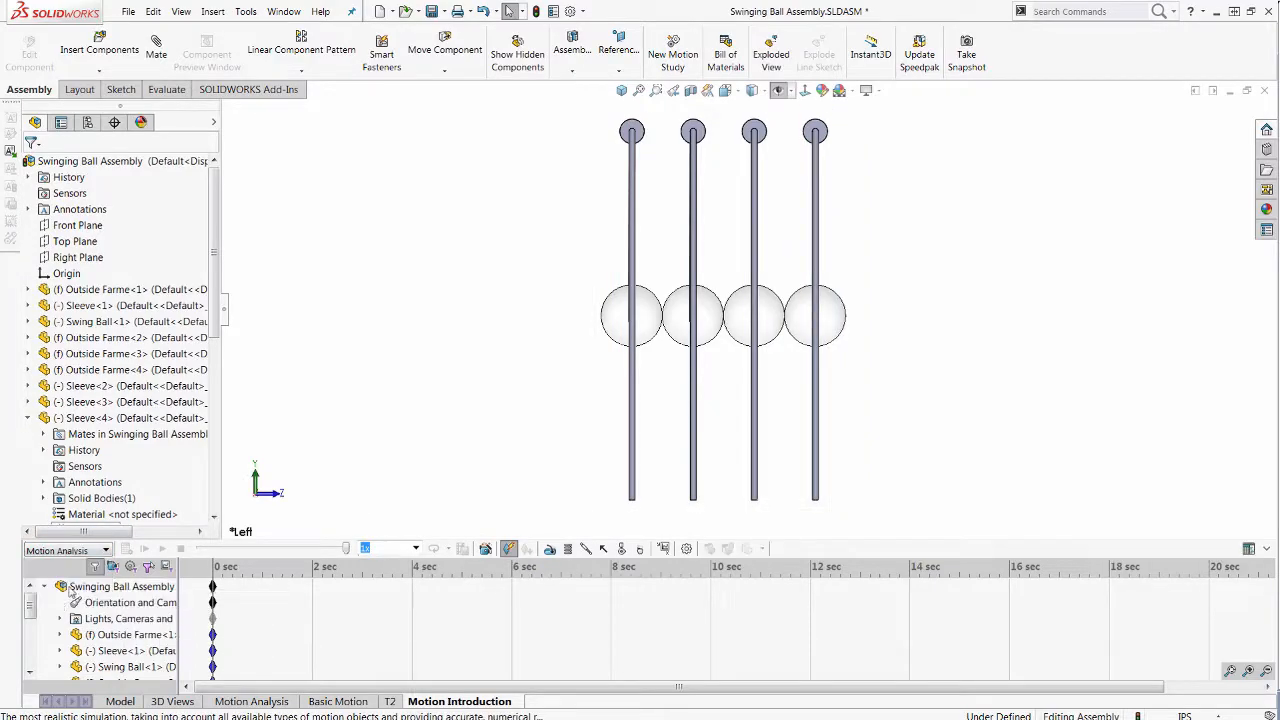
left_click(640, 549)
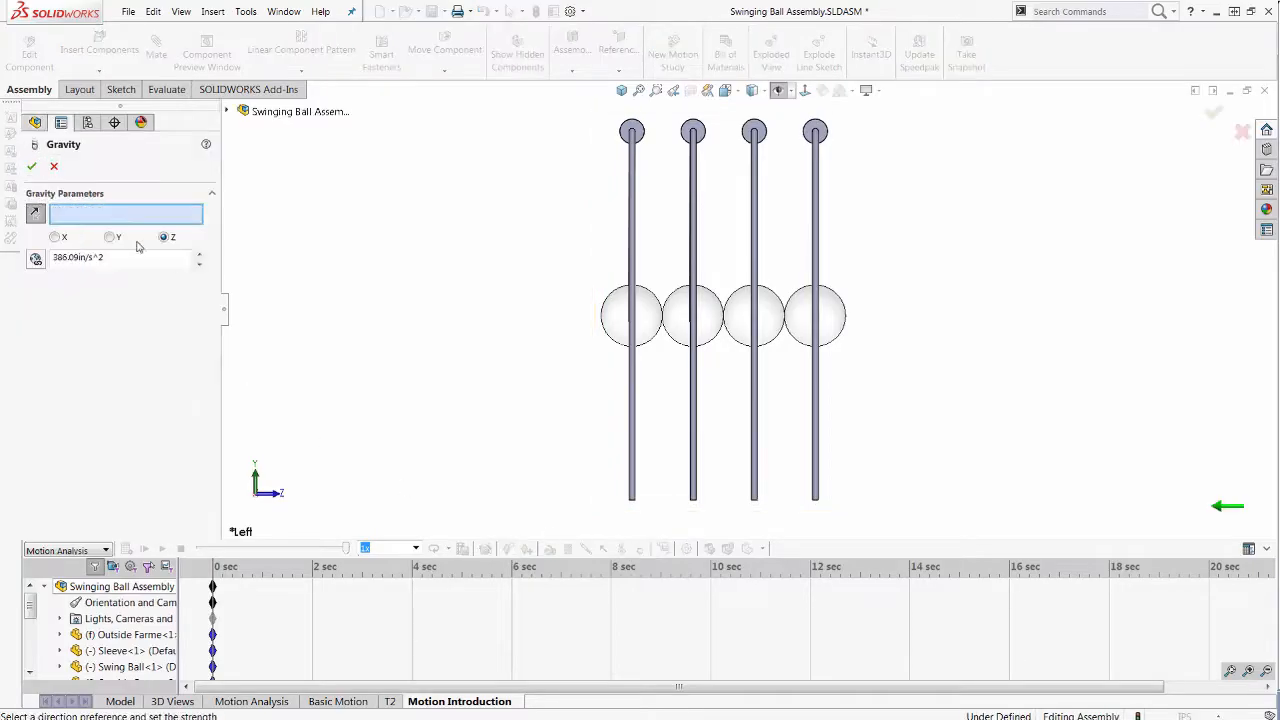
left_click(110, 237)
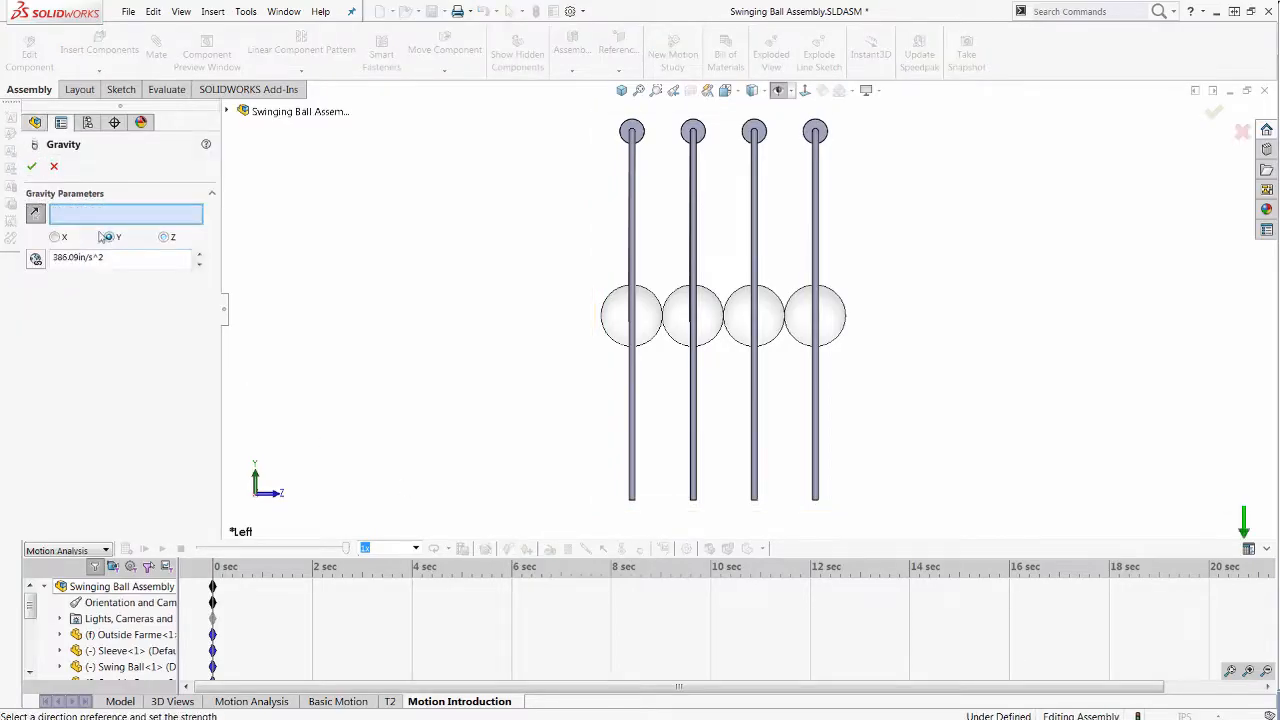
left_click(32, 166)
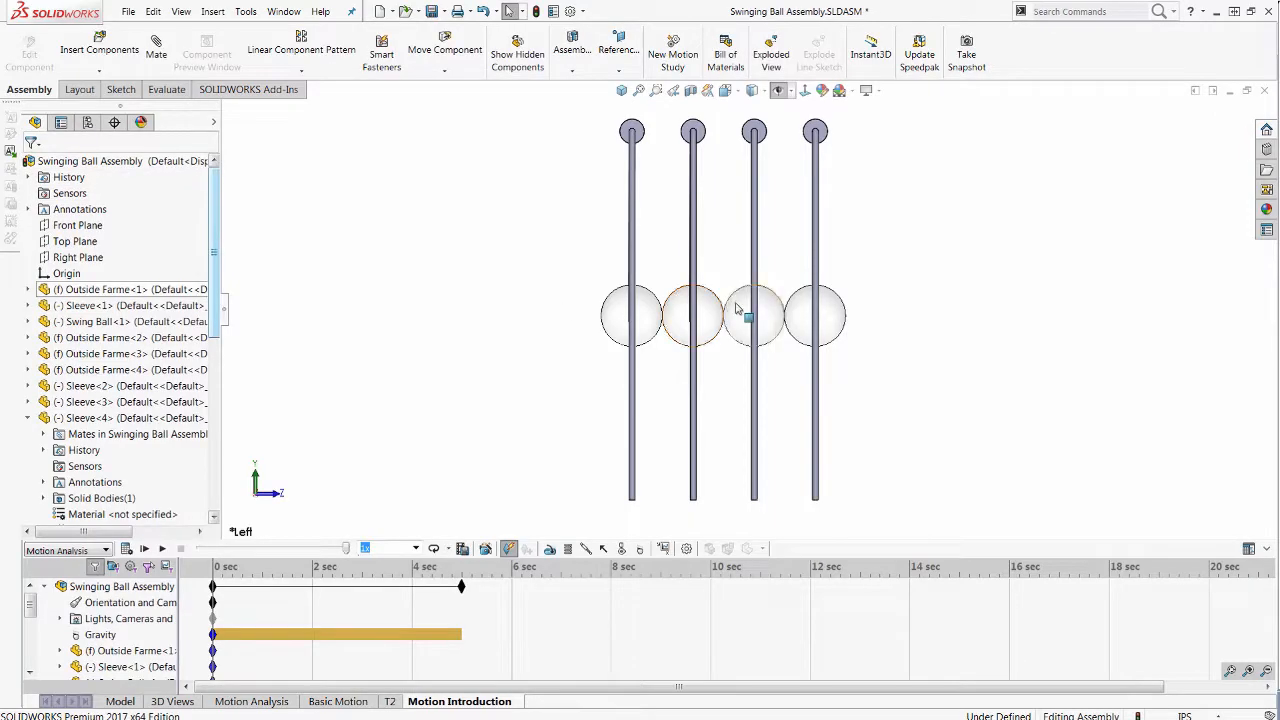
Calculate the motion study with gravity only and return the timeline to 0 seconds
left_click(128, 549)
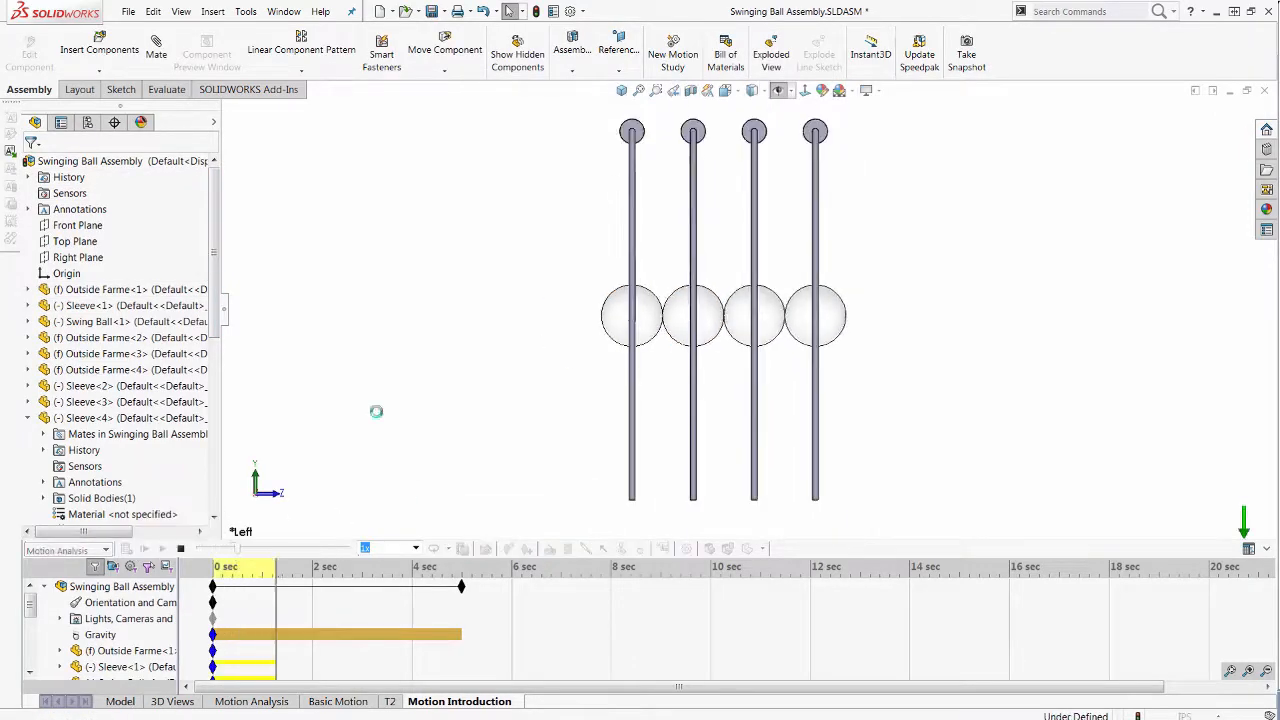
scroll(713, 310, "down", 3)
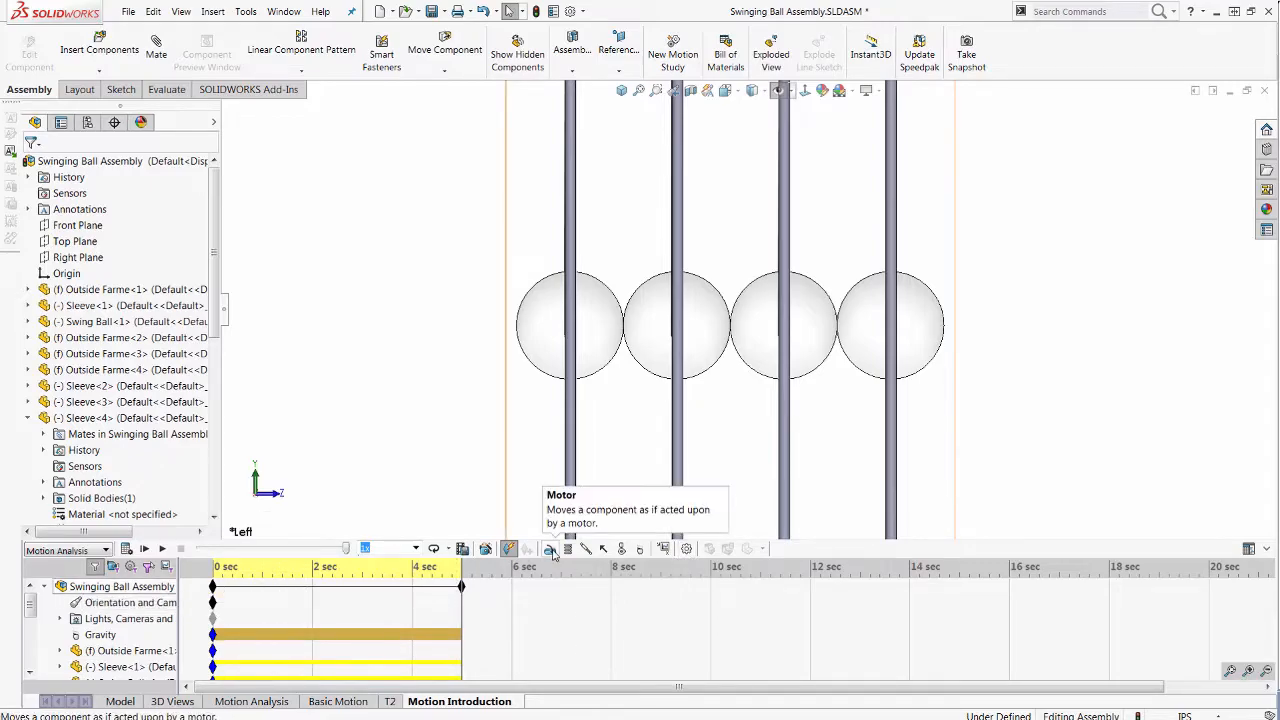
left_click(228, 569)
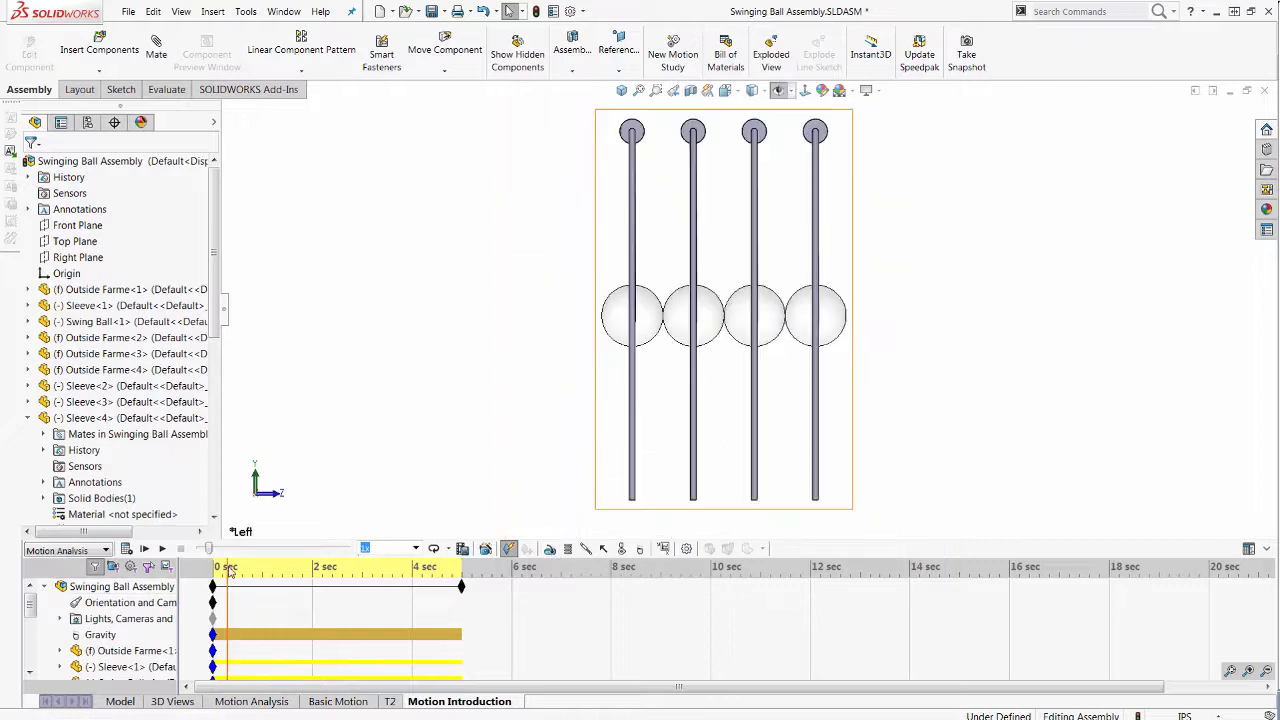
left_click_drag(228, 569, 204, 569)
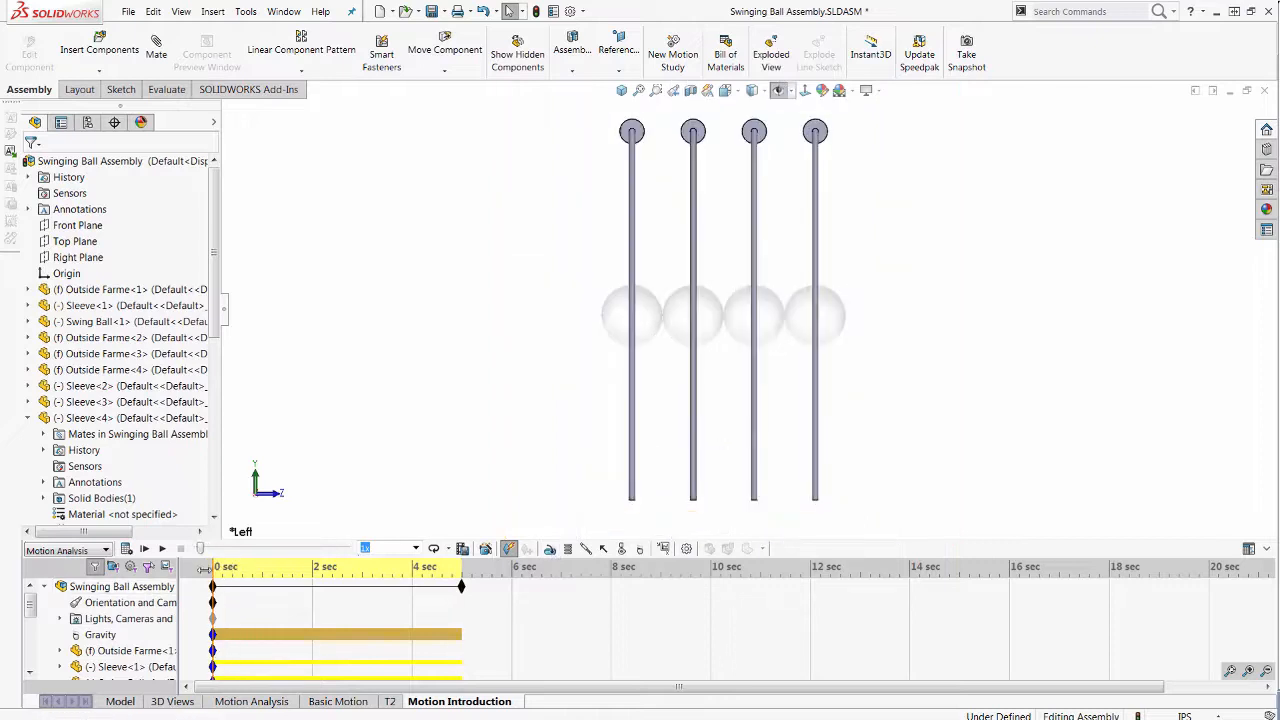
Start a rotary motor on the cylindrical face of the first ball's sleeve and reverse its direction
left_click(550, 551)
middle_click_drag(523, 400, 616, 260)
left_click(682, 192)
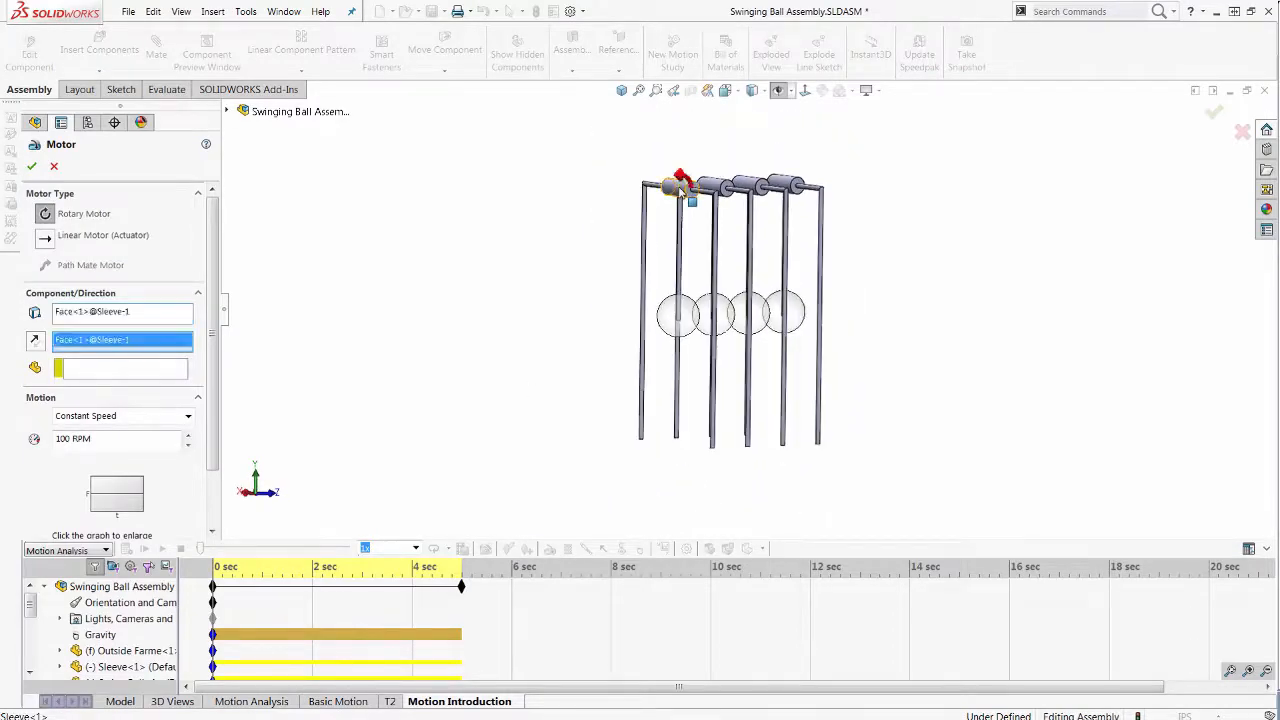
scroll(684, 194, "down", 3)
left_click(35, 342)
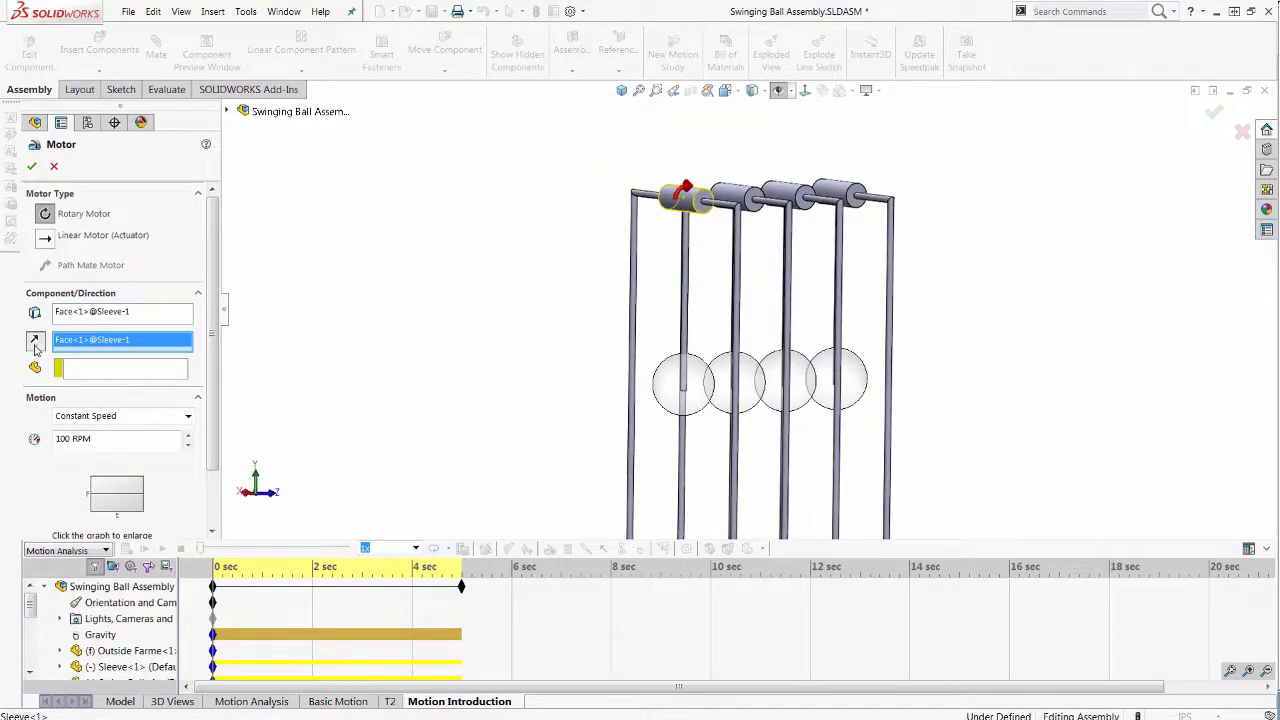
Set the sleeve motor's motion to Distance with a 30 deg displacement over a 1 s duration, and accept the motor
left_click(84, 419)
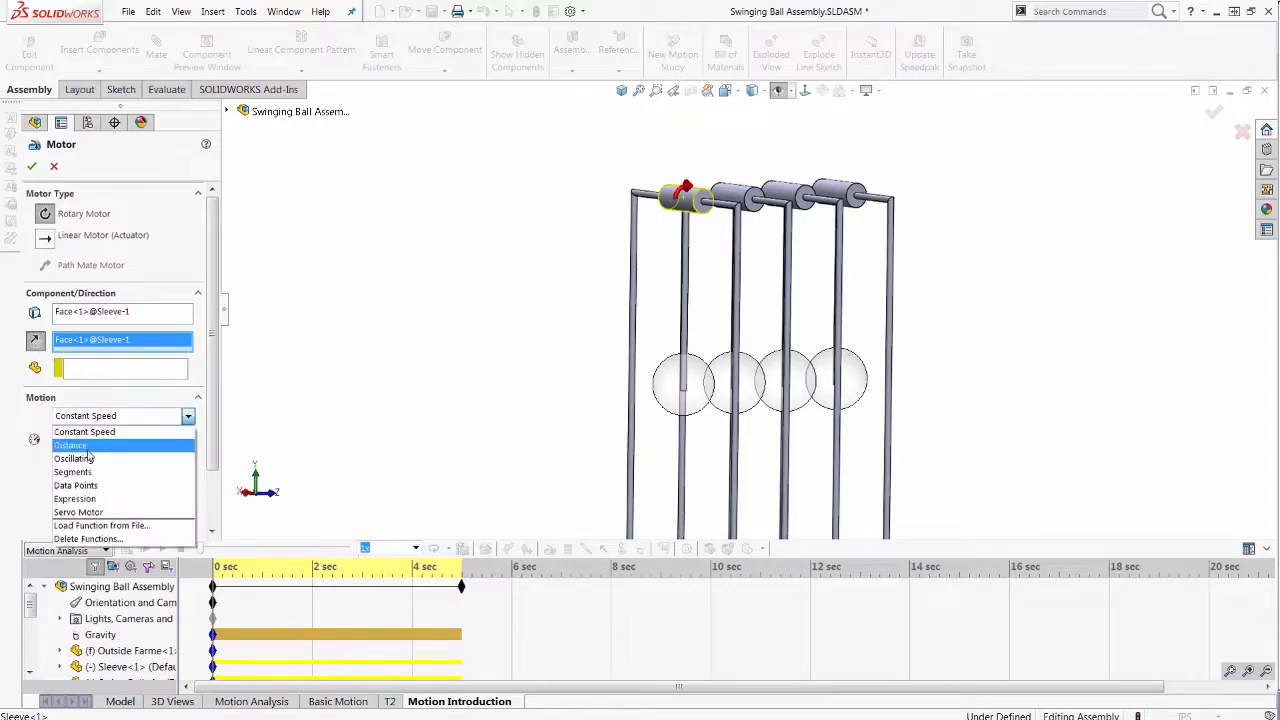
left_click(88, 446)
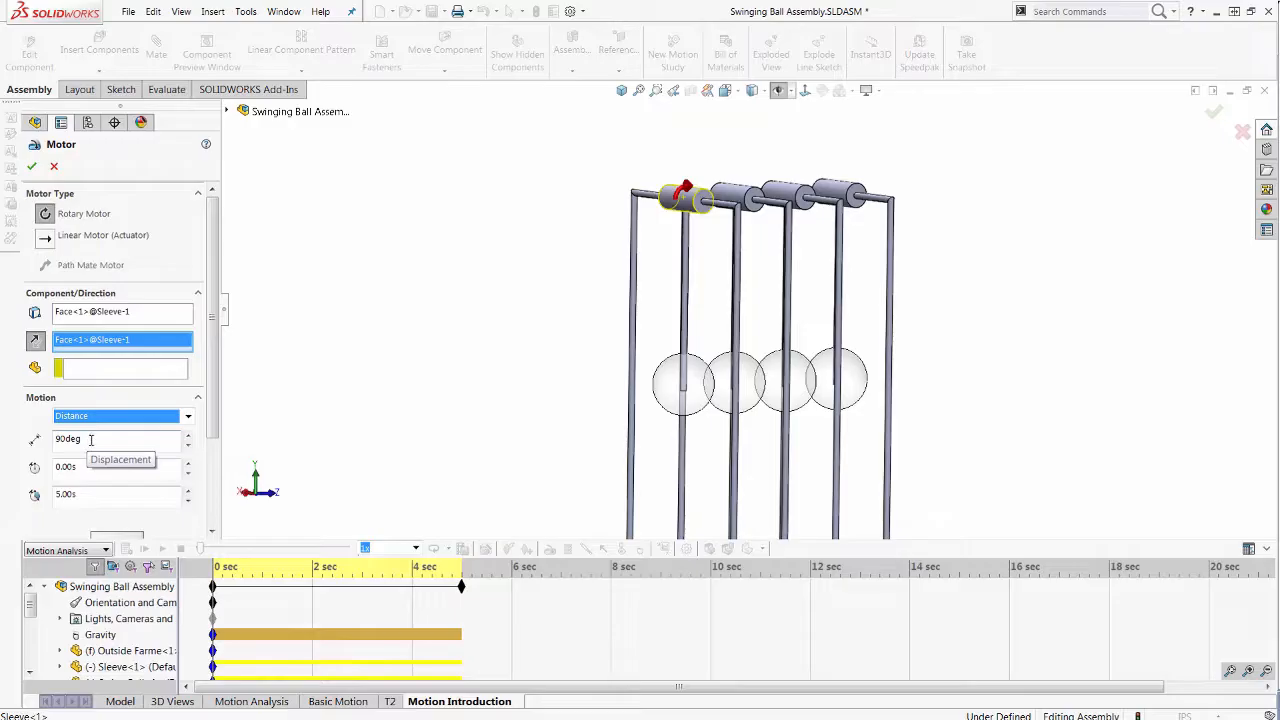
left_click_drag(91, 440, 54, 447)
type("30")
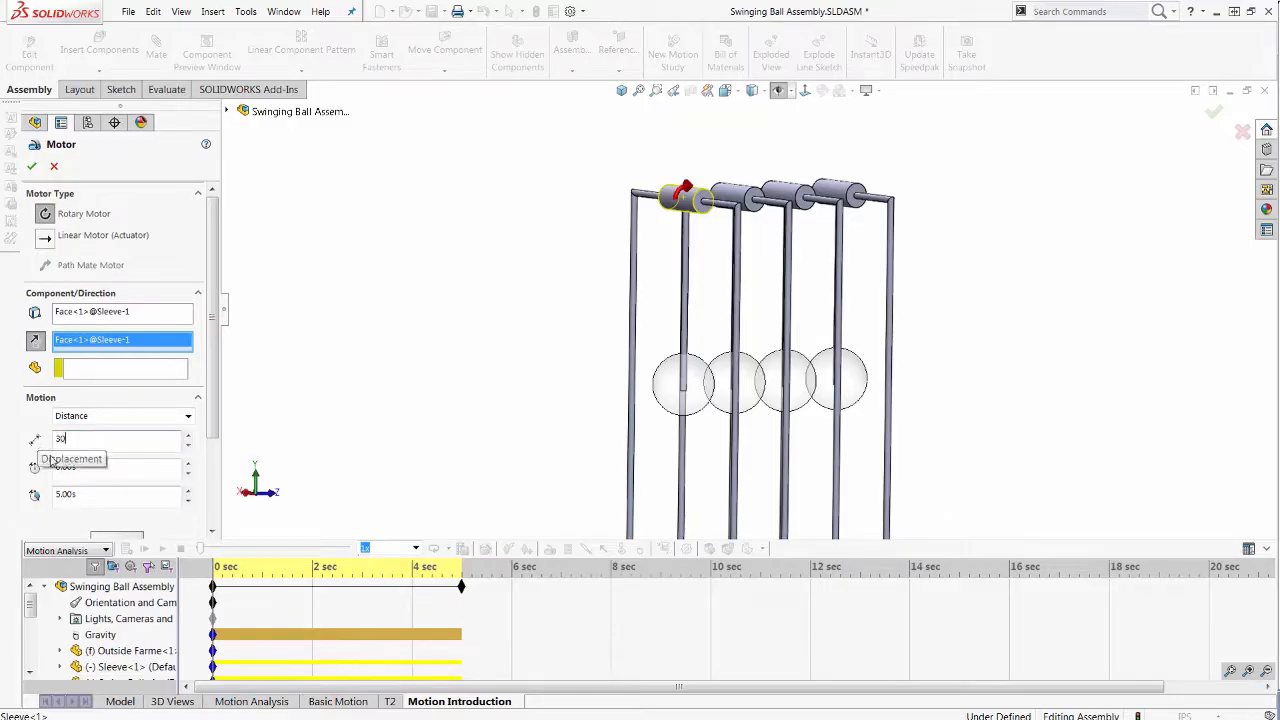
left_click_drag(80, 494, 38, 496)
type("1")
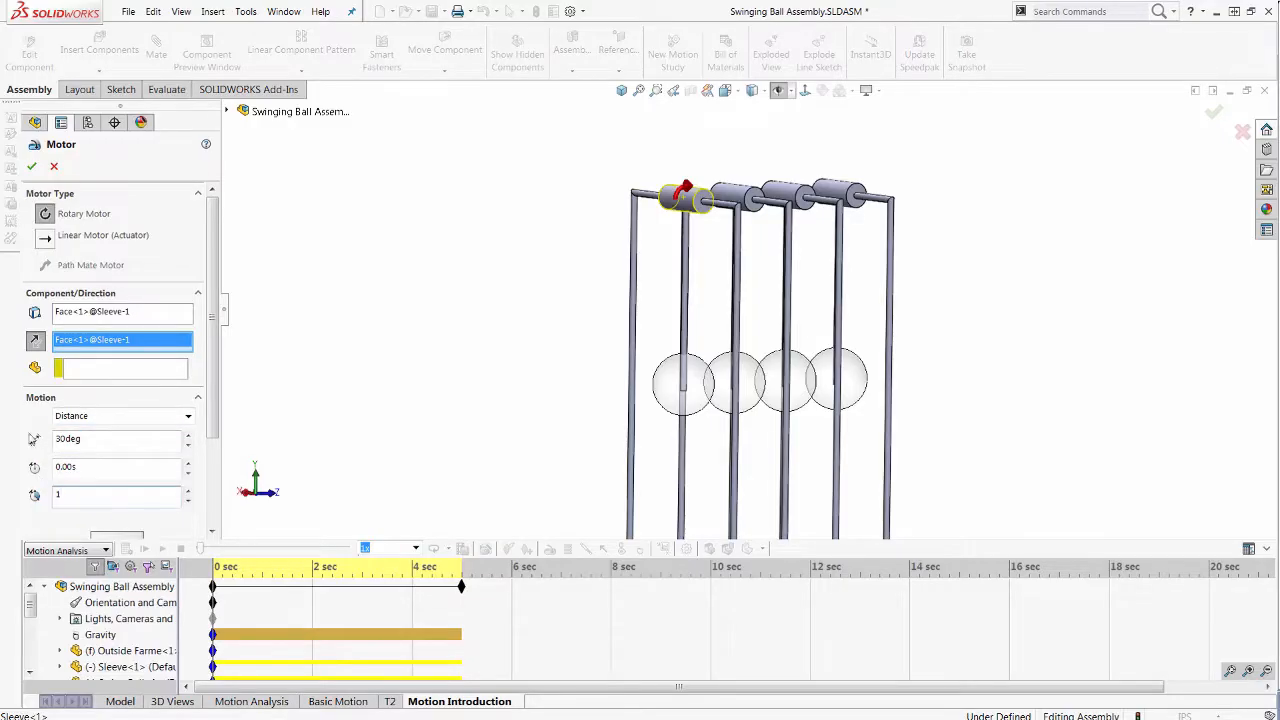
left_click(30, 167)
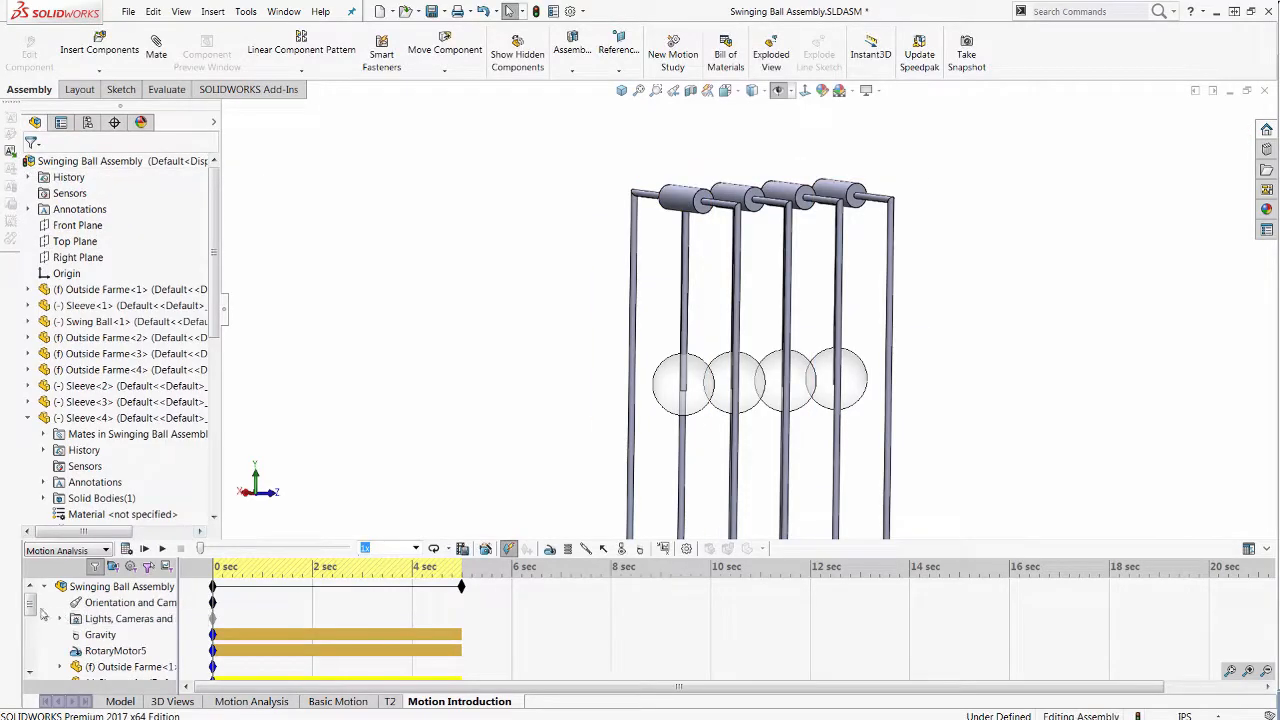
Turn the sleeve's rotary motor off at the 1-second mark of the timeline
left_click(264, 578)
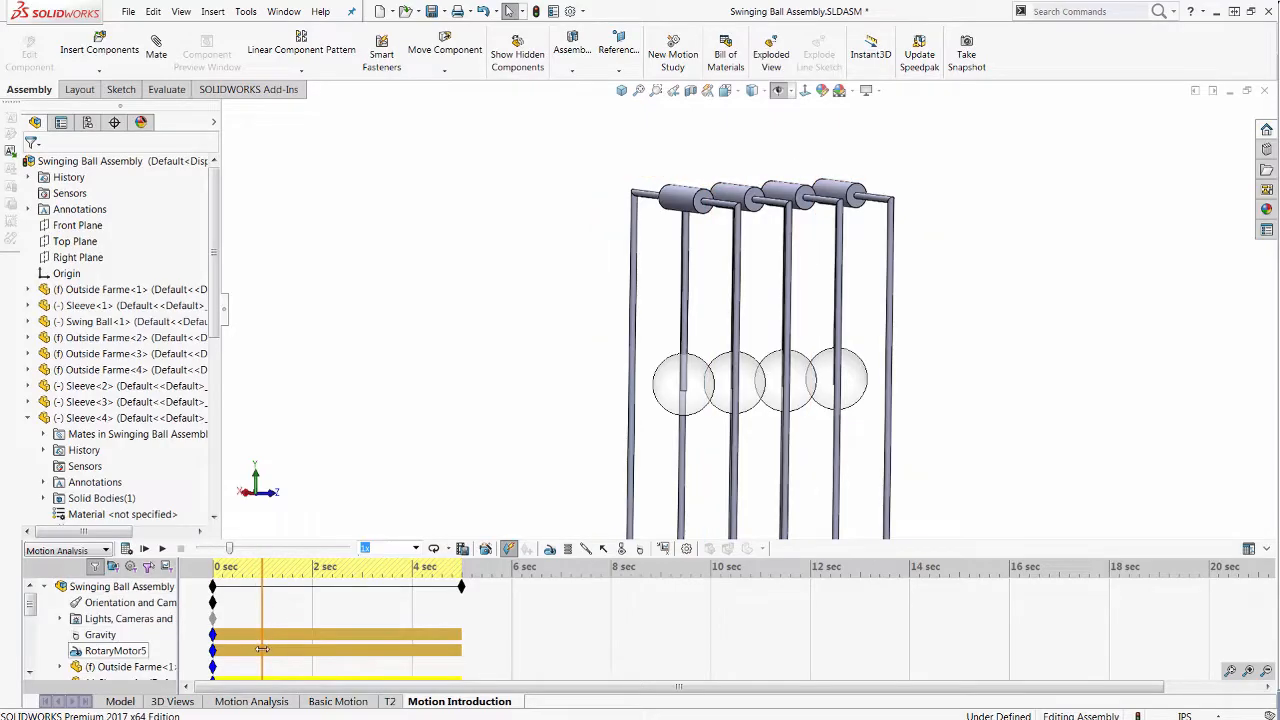
right_click(262, 649)
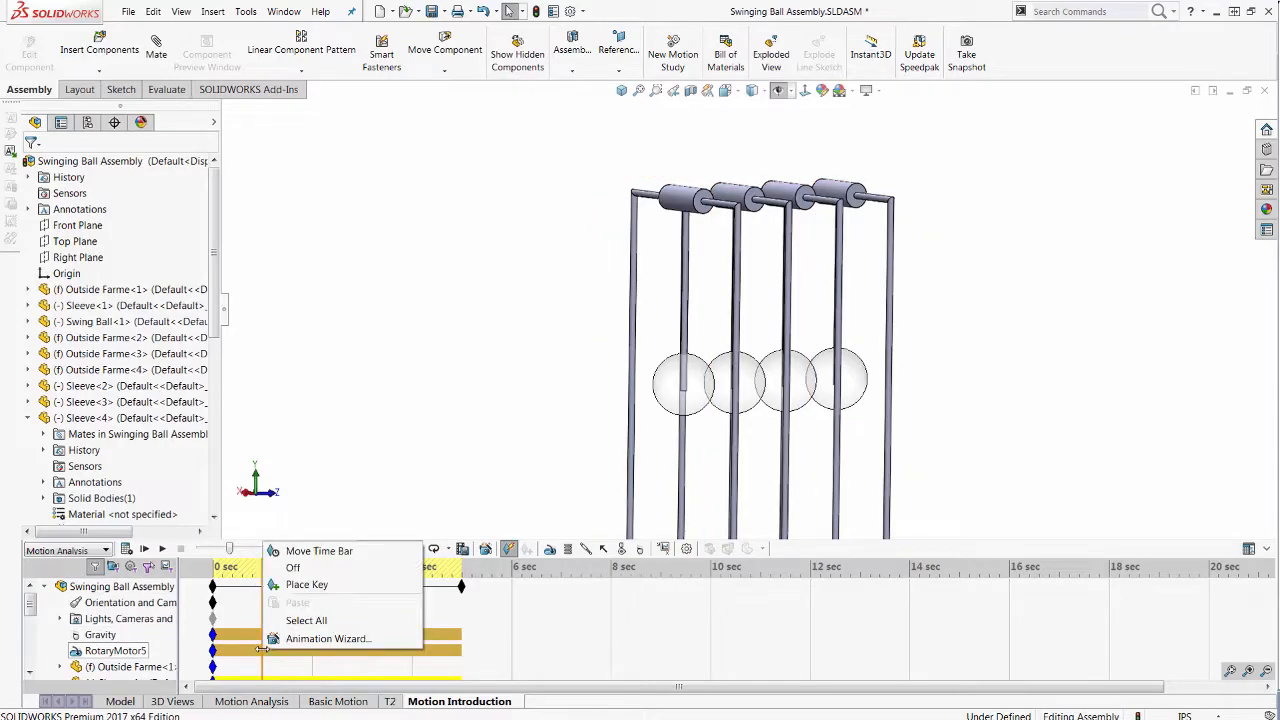
left_click(293, 569)
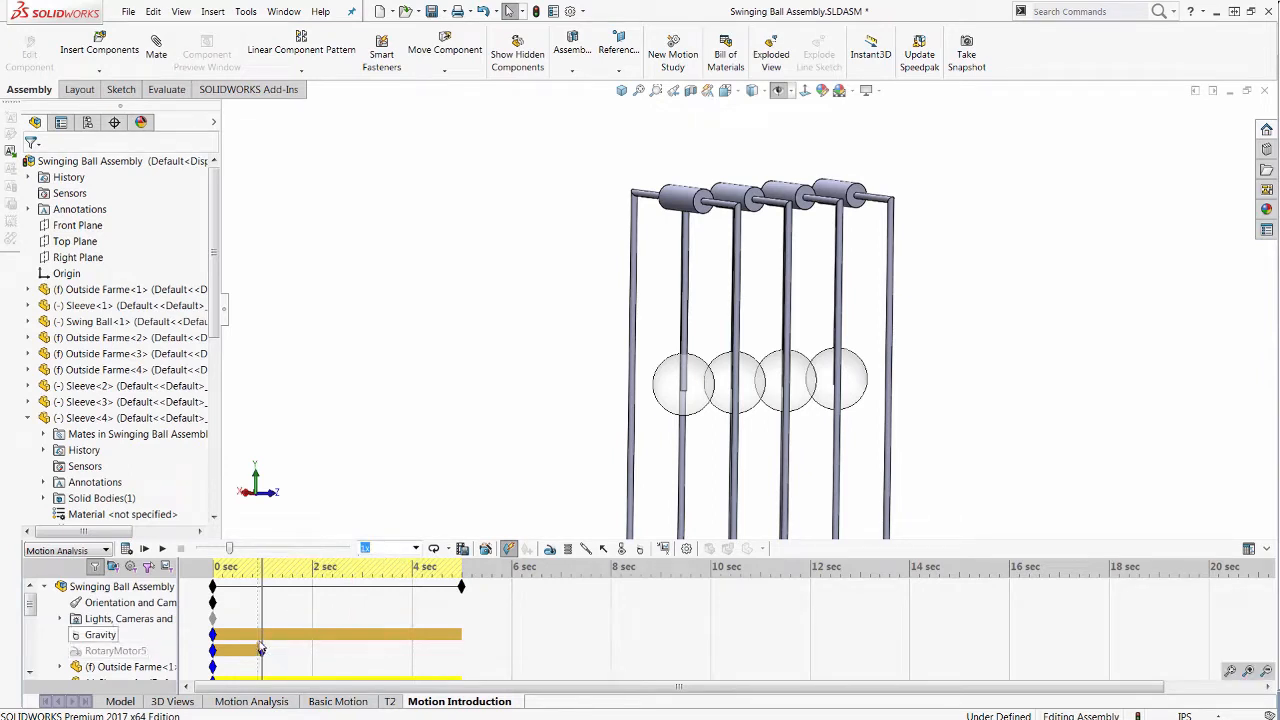
View the assembly from the left, change the Motion Analysis frames per second in the study properties, and recalculate the study
key("ctrl+3")
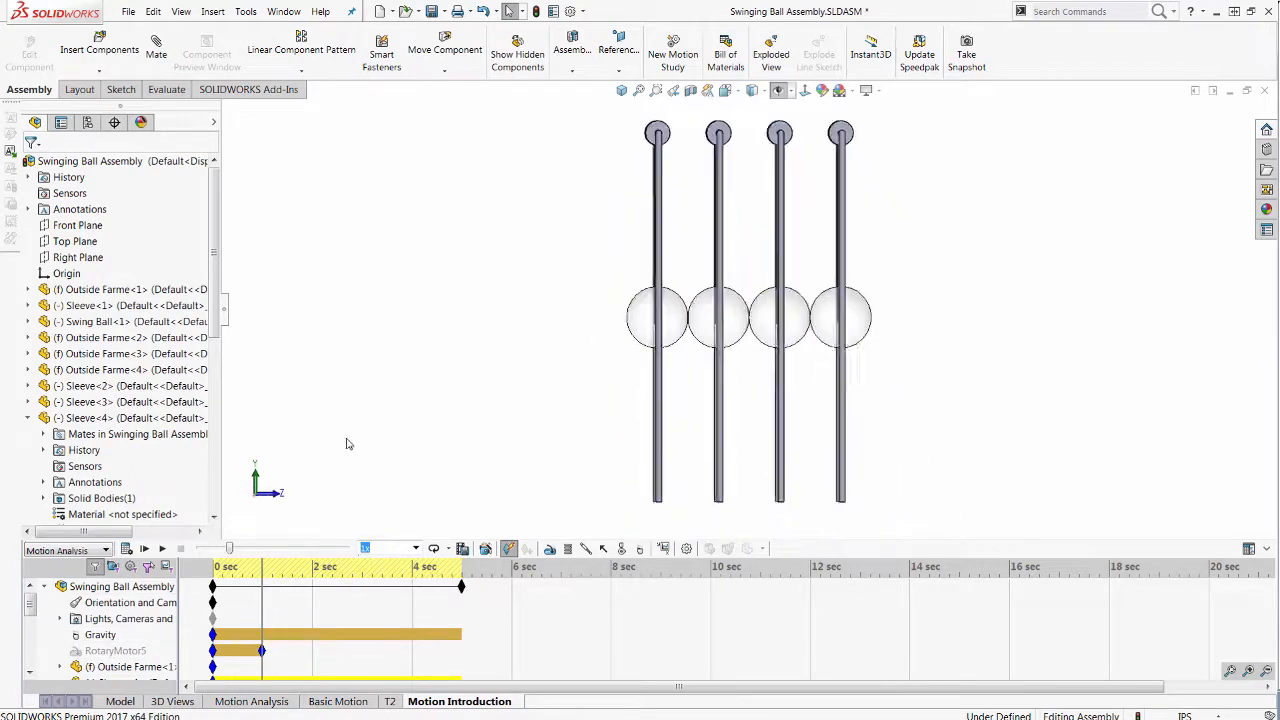
left_click(686, 549)
left_click_drag(68, 279, 22, 285)
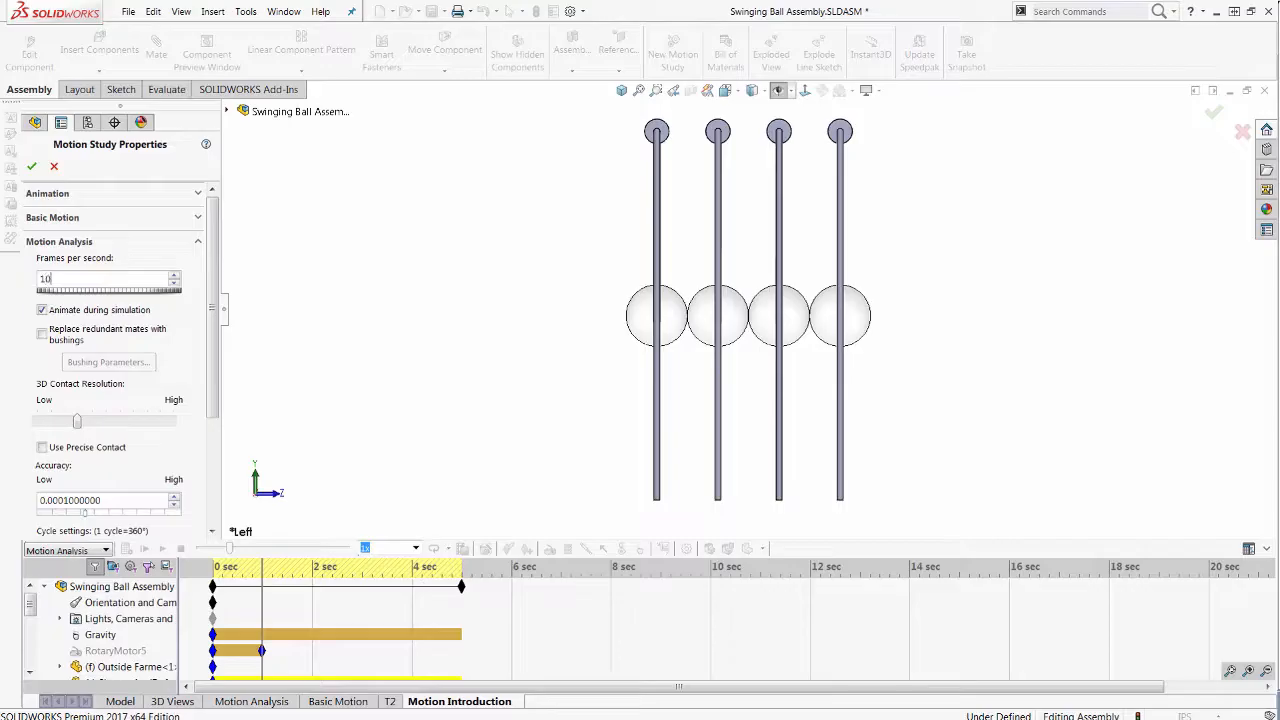
left_click(31, 167)
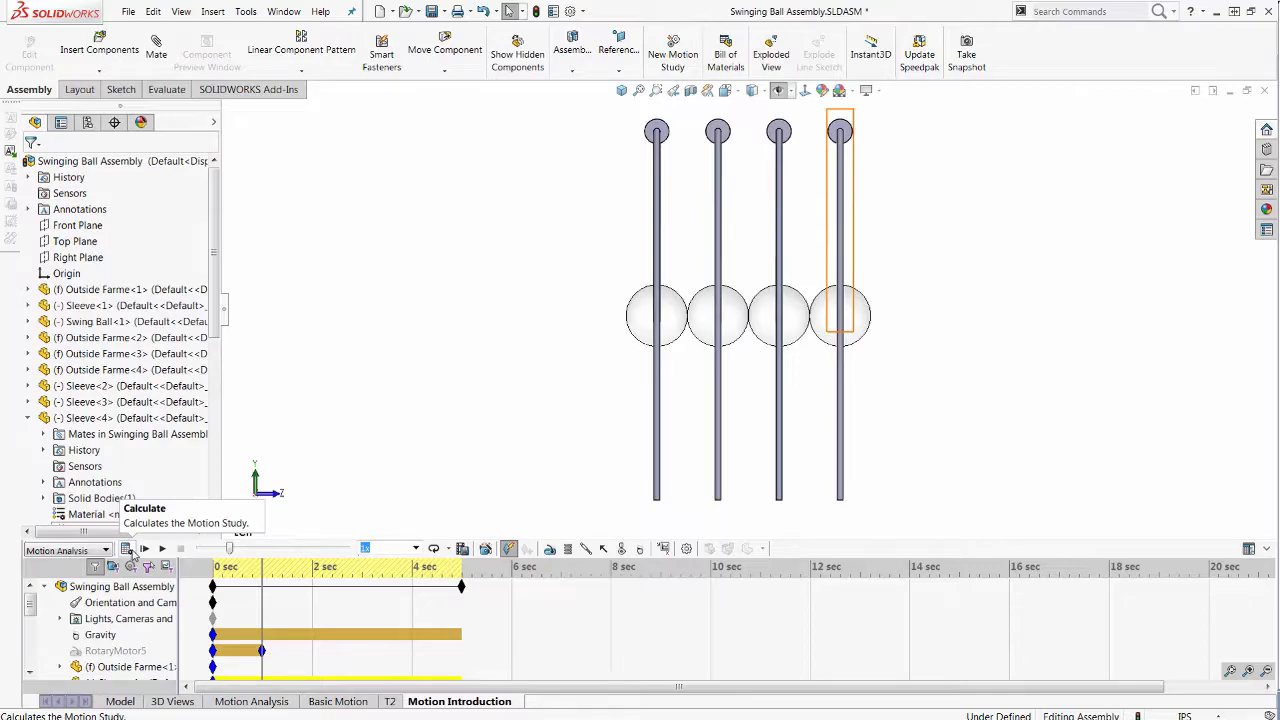
left_click(130, 551)
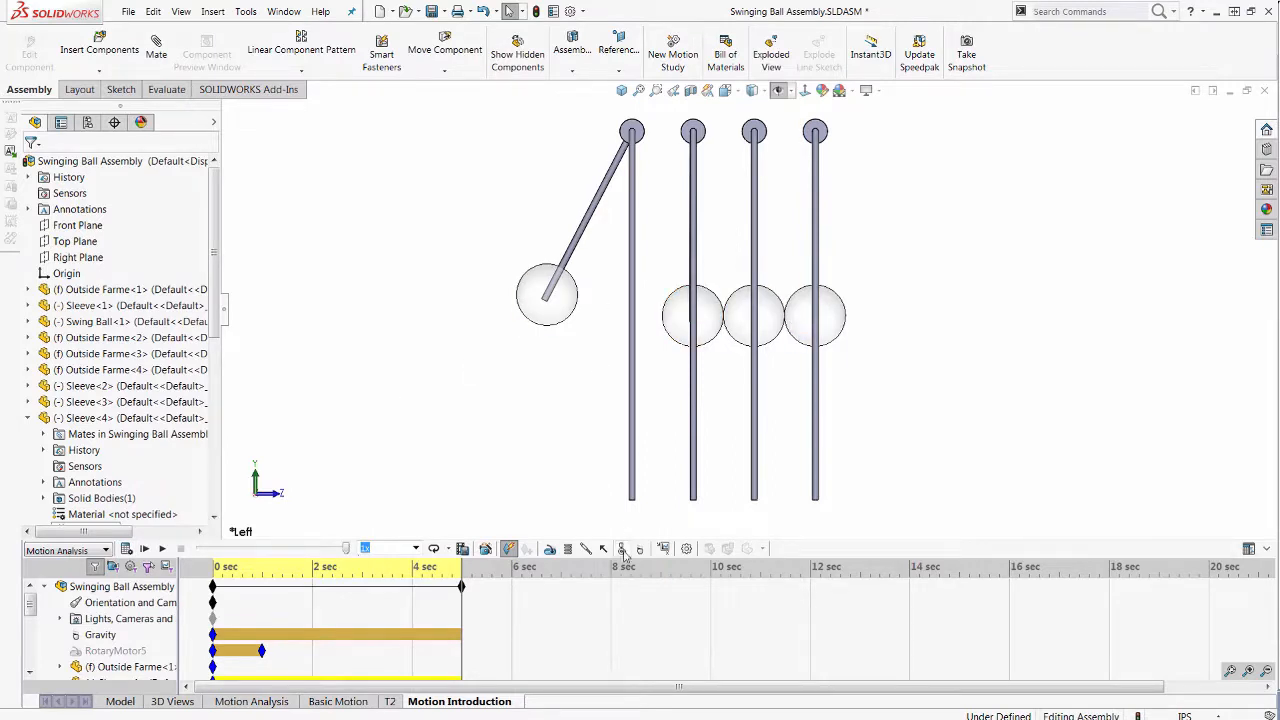
Return the timeline to 0 seconds and start a solid-body contact that includes all four swing balls
left_click(241, 577)
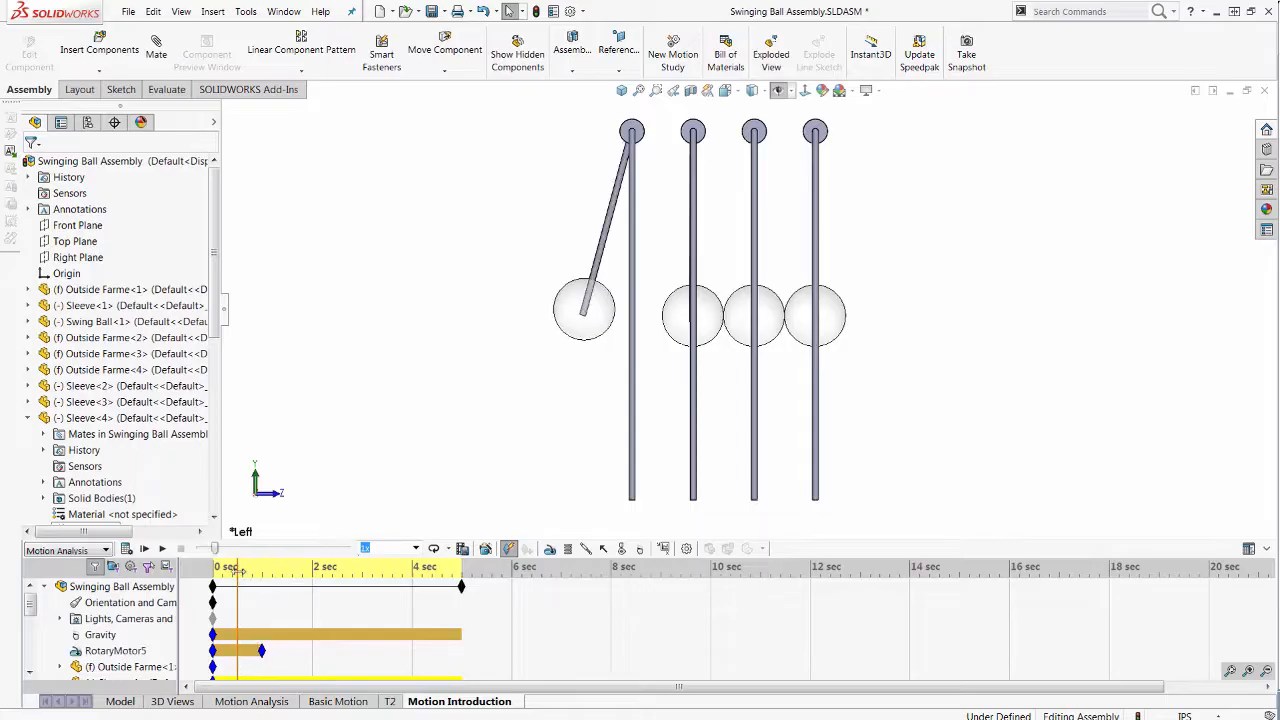
left_click_drag(241, 570, 192, 578)
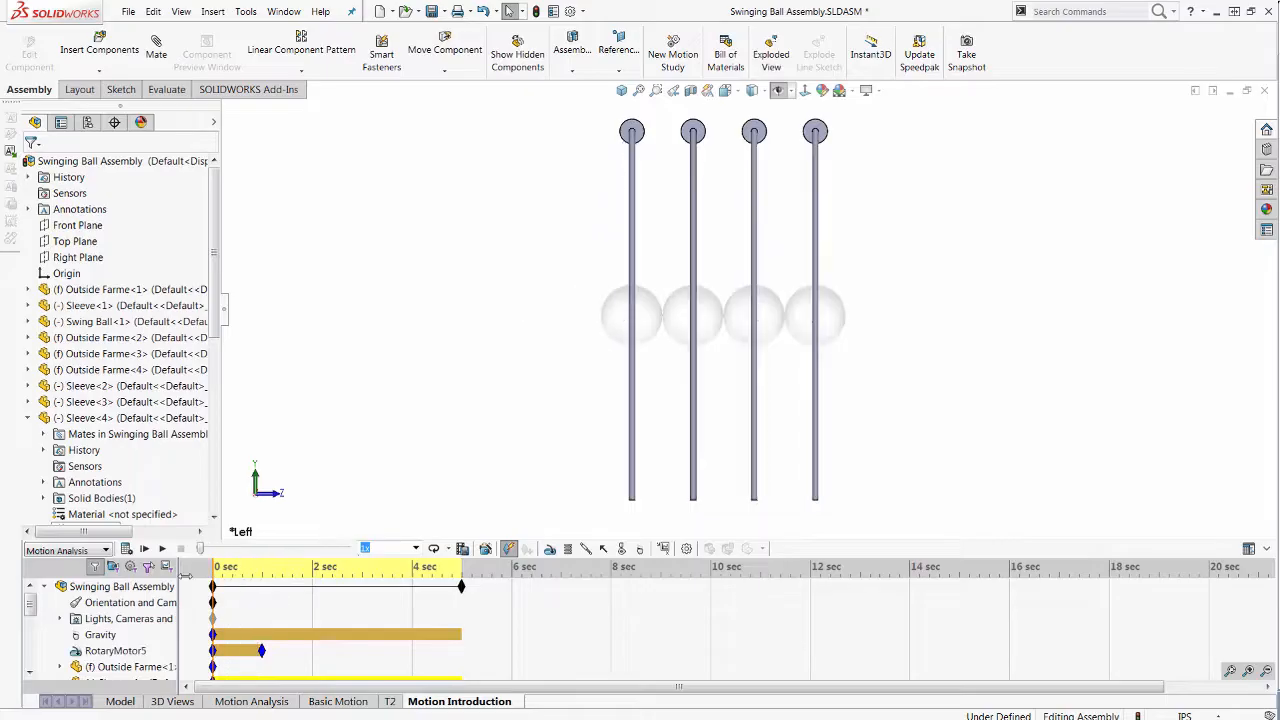
left_click(641, 549)
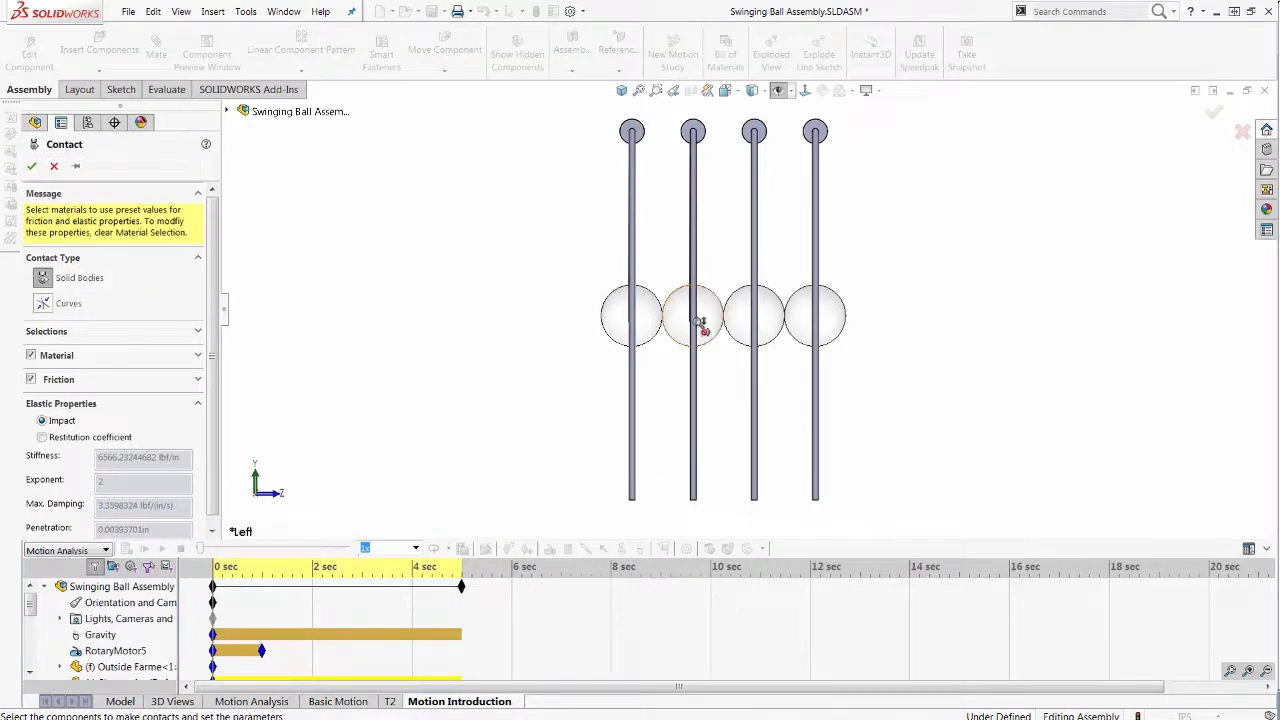
scroll(690, 325, "down", 2)
left_click(641, 326)
left_click(682, 326)
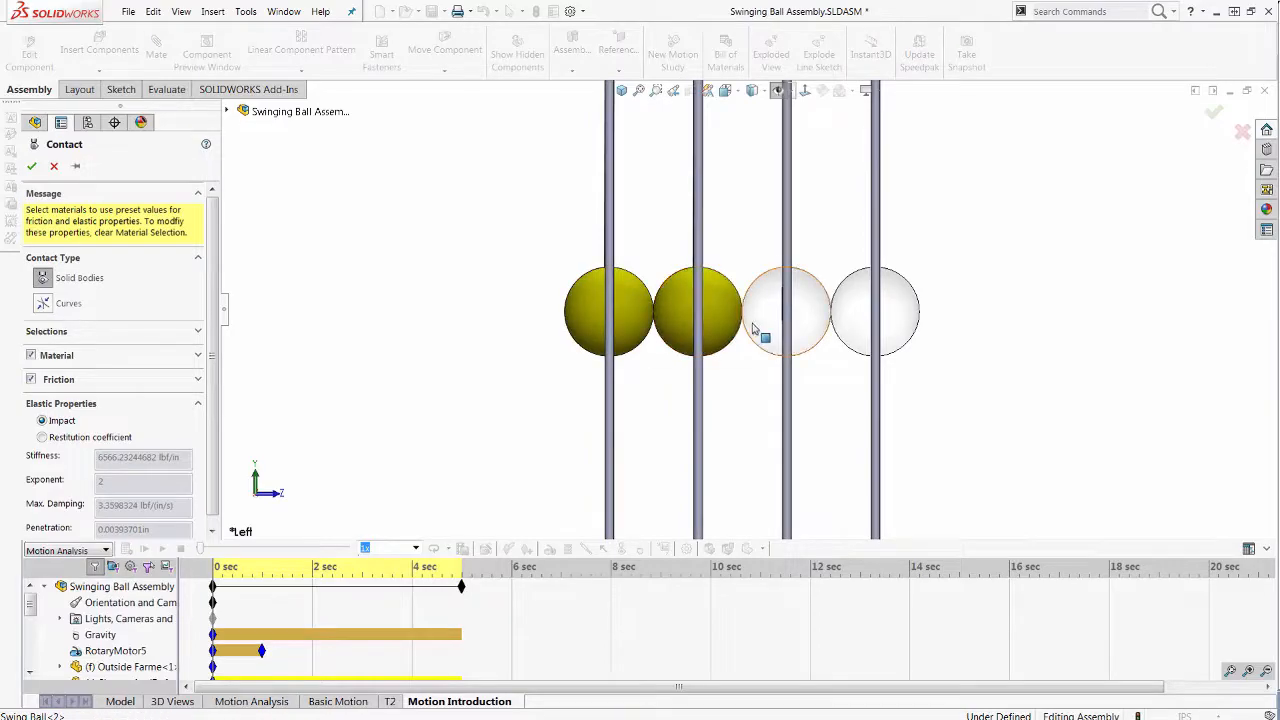
left_click(755, 330)
left_click(849, 336)
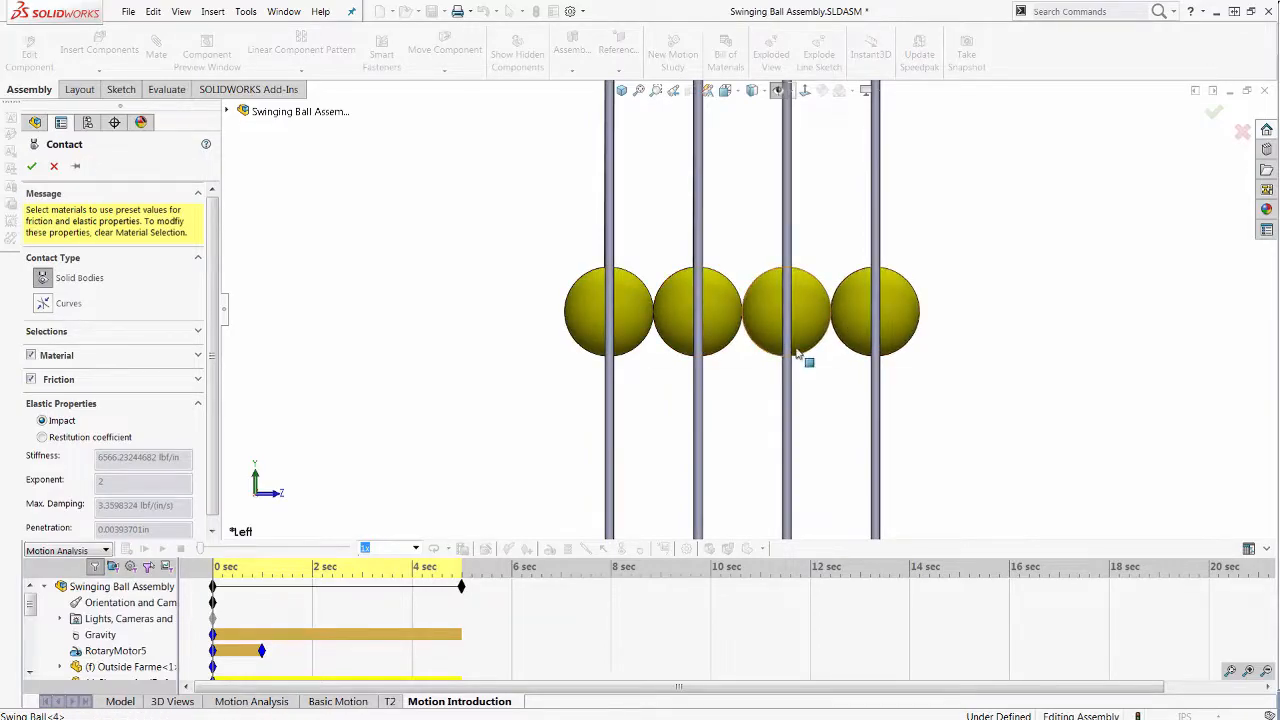
left_click(198, 356)
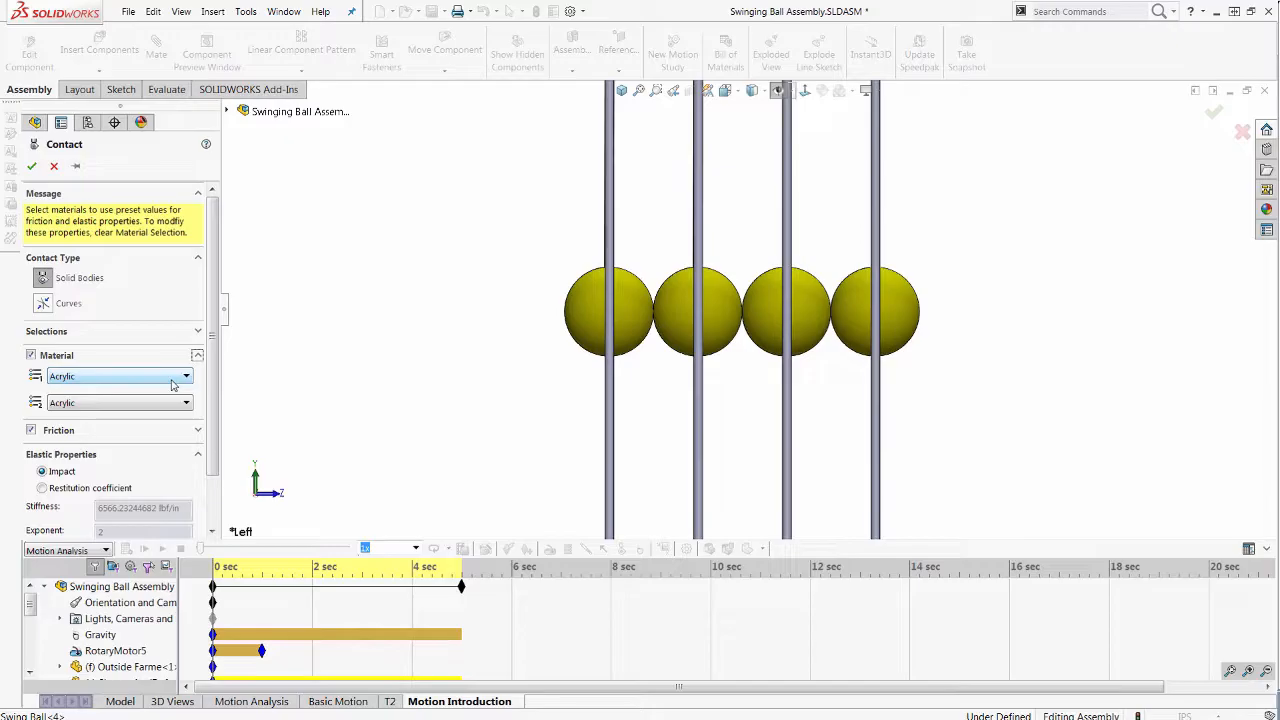
left_click(172, 385)
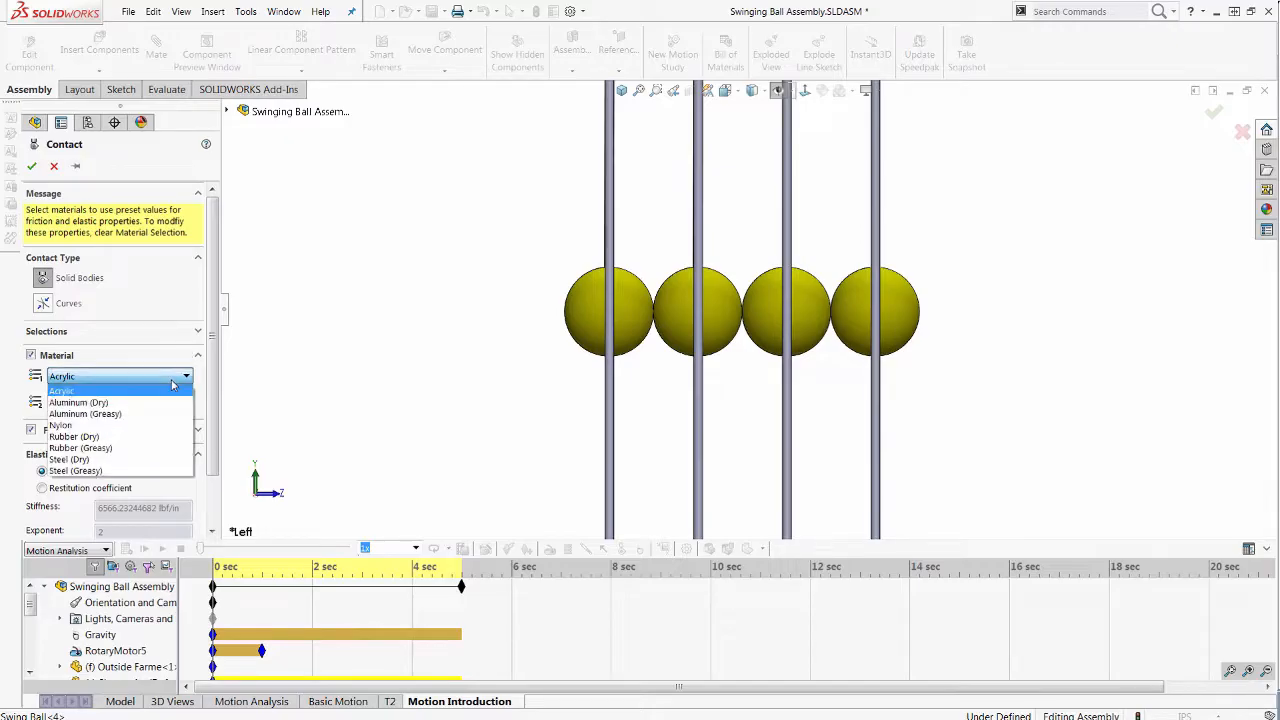
left_click(173, 390)
left_click(177, 404)
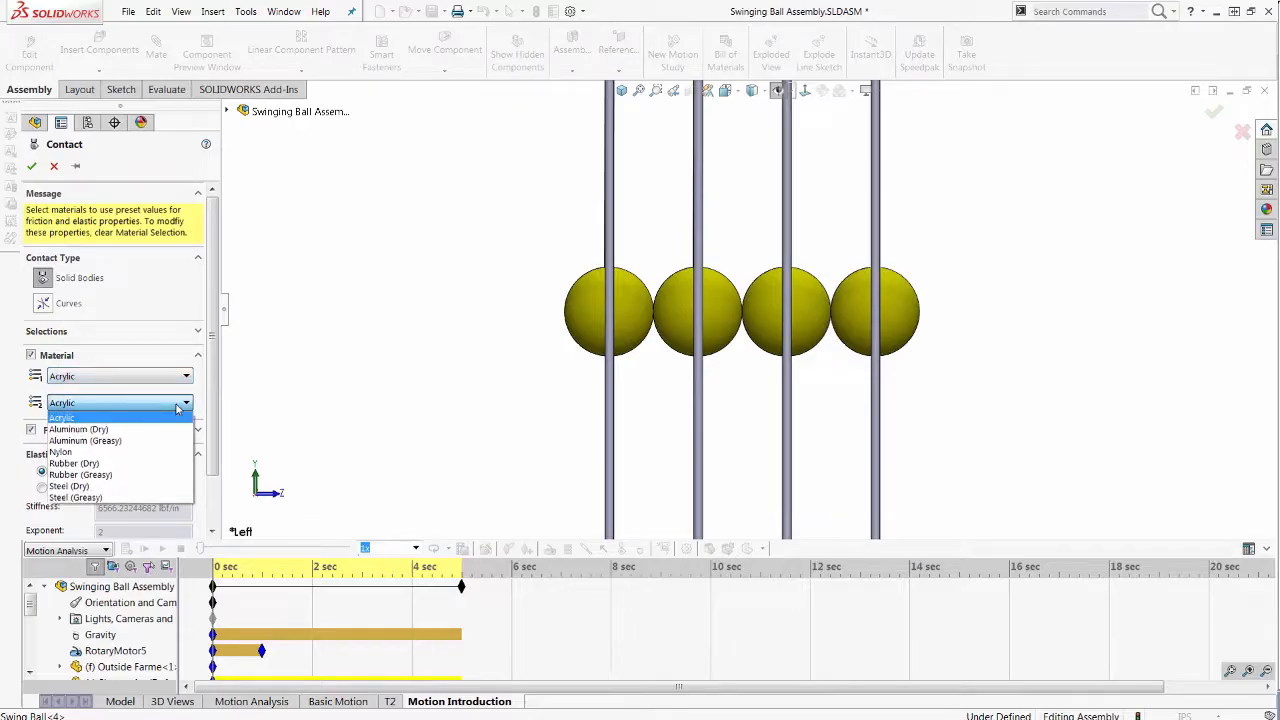
left_click(177, 405)
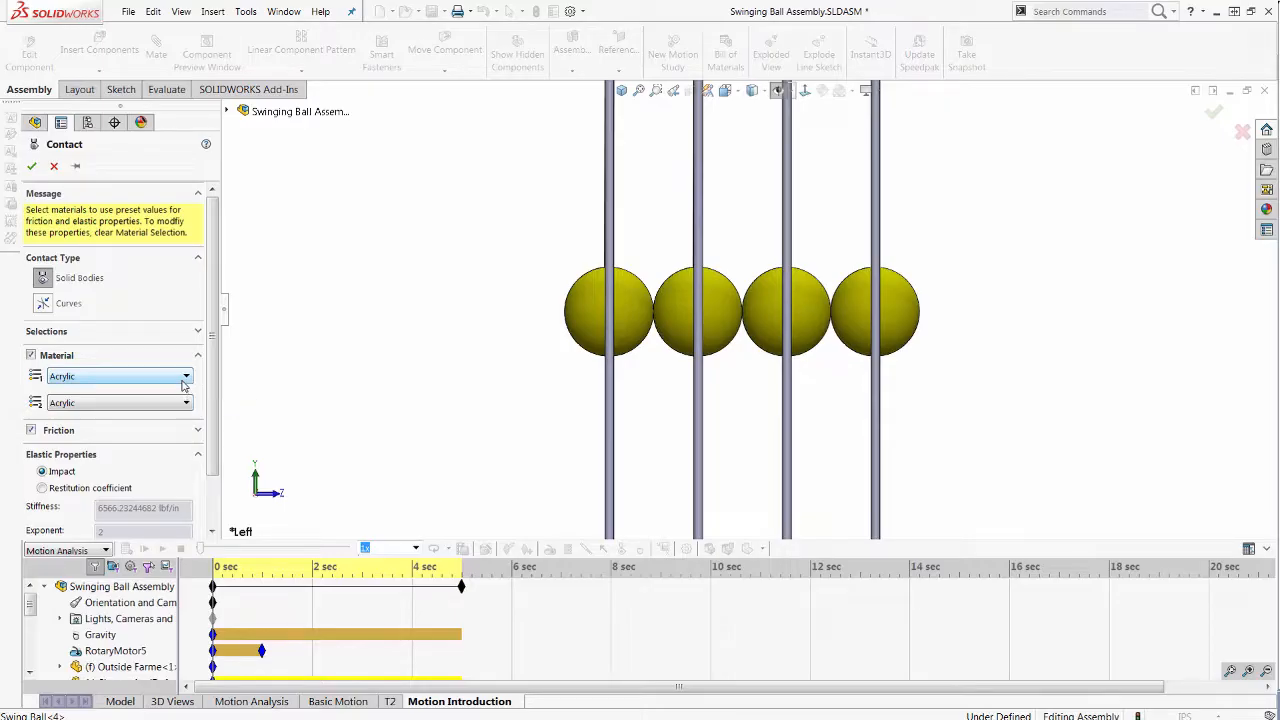
Turn off the contact's preset material, switch its elastic properties to a restitution coefficient of 0, and accept the contact
scroll(210, 422, "down", 2)
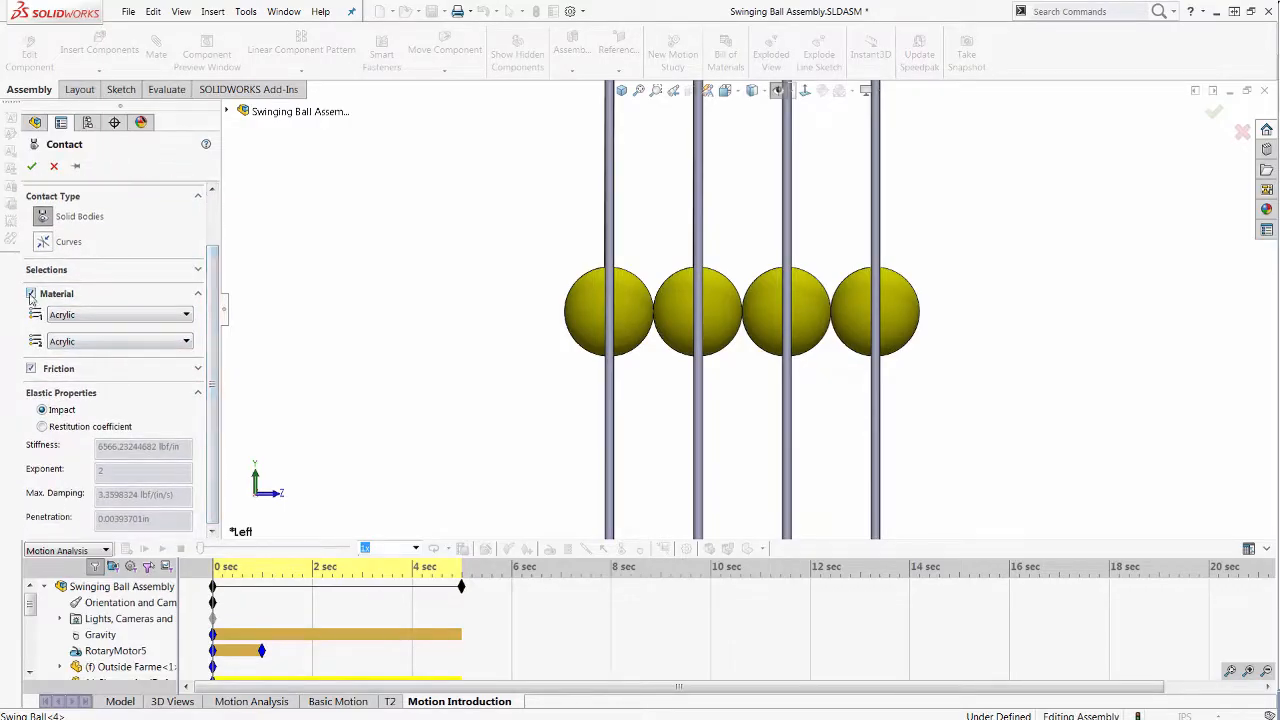
left_click(31, 294)
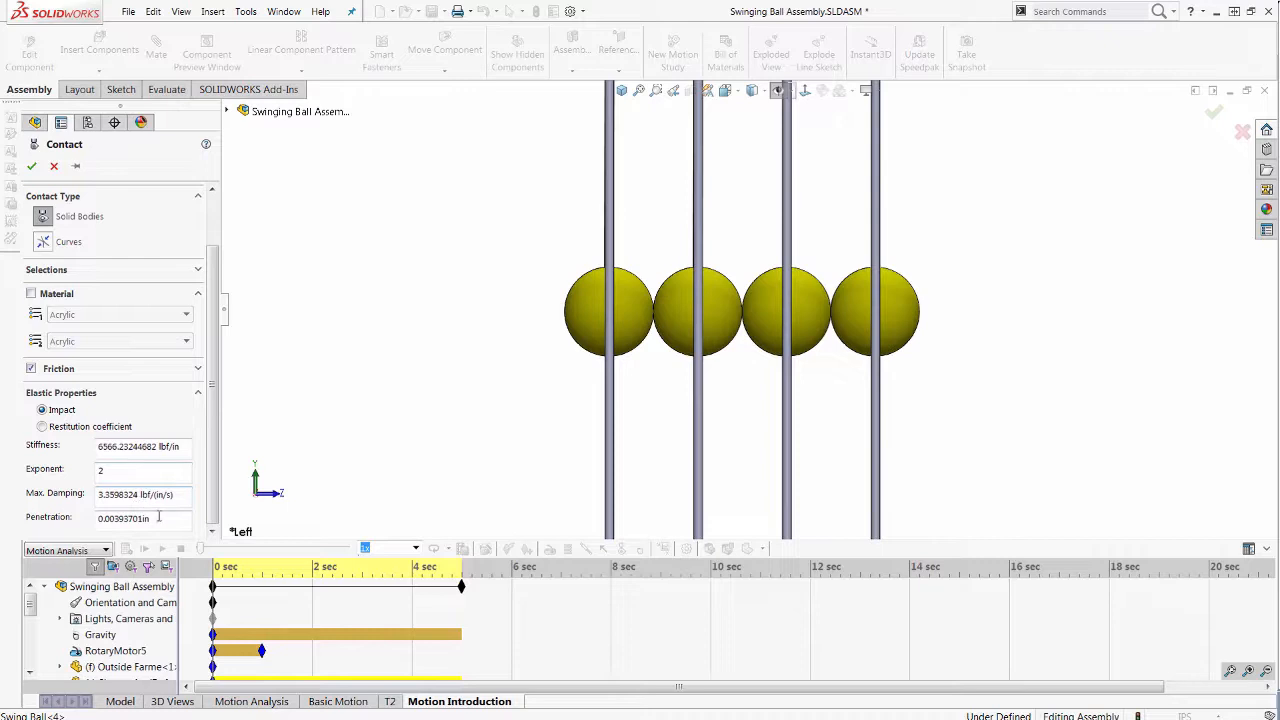
left_click(80, 428)
left_click_drag(130, 510, 88, 520)
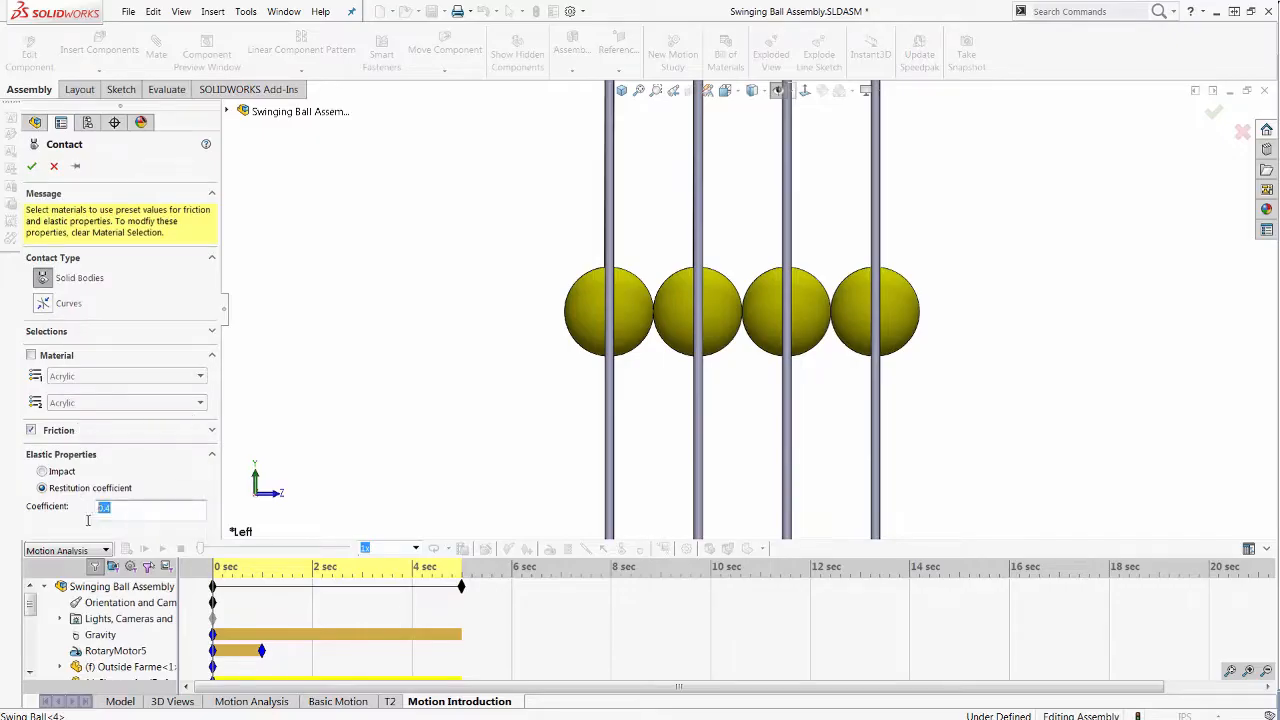
type("0")
left_click(32, 167)
Enable Use Precise Contact and set the Motion Analysis frames per second to 25 in the study properties
left_click(686, 548)
scroll(125, 336, "down", 3)
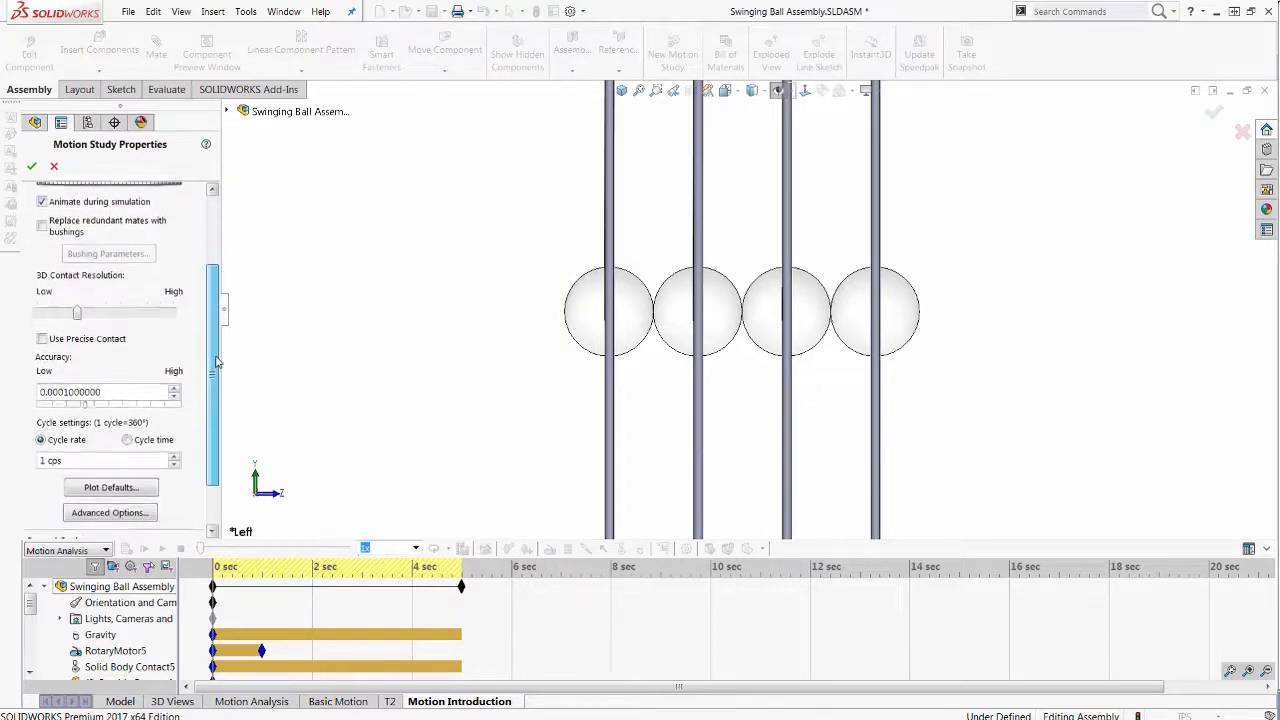
left_click(86, 327)
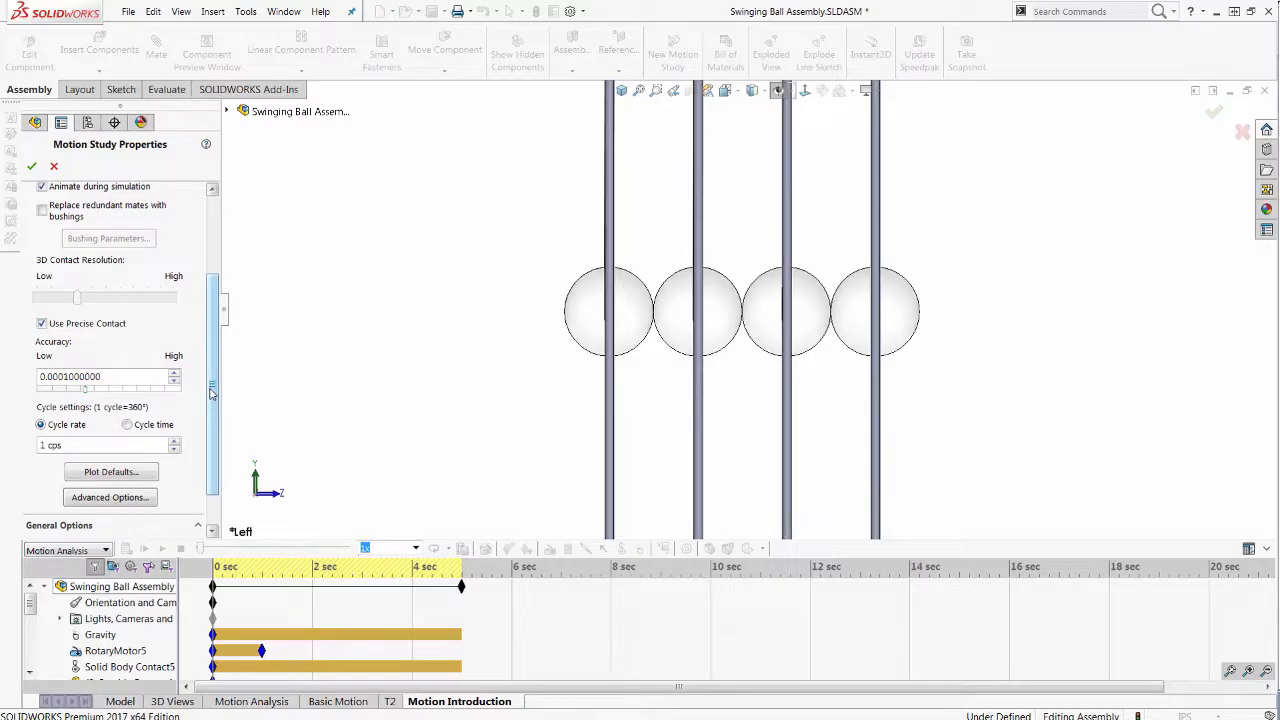
left_click_drag(210, 392, 208, 327)
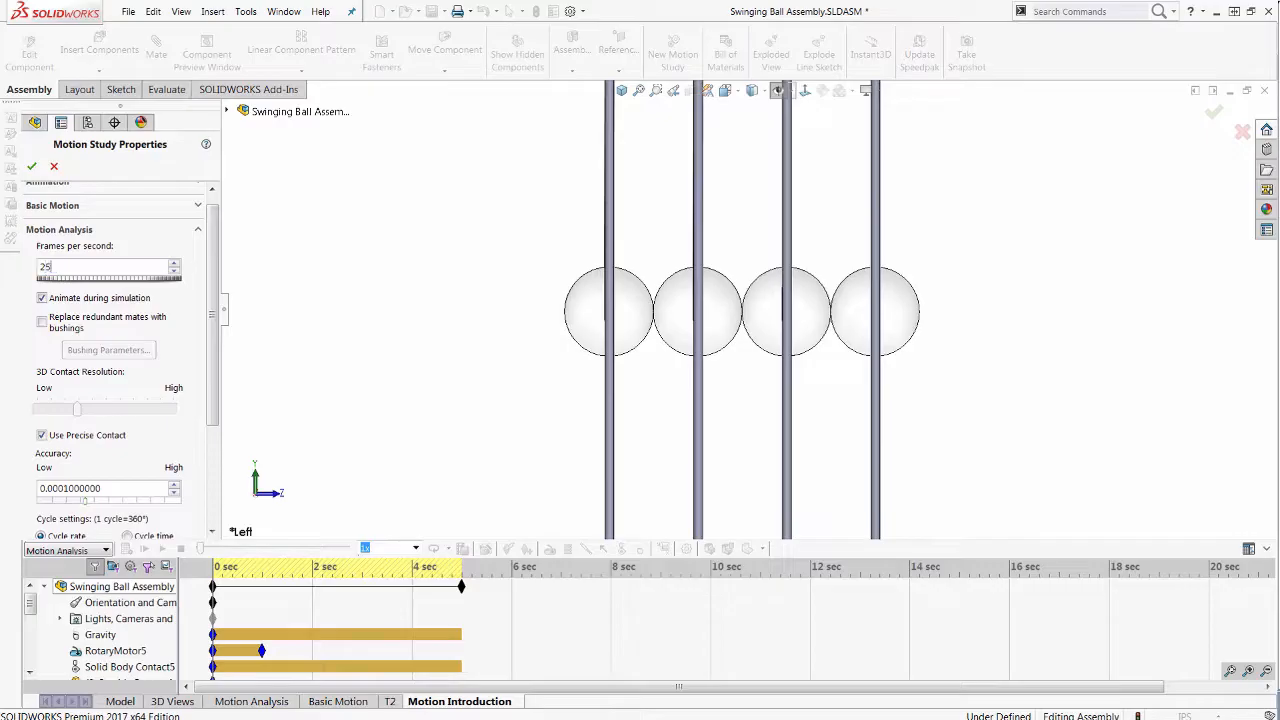
left_click(31, 169)
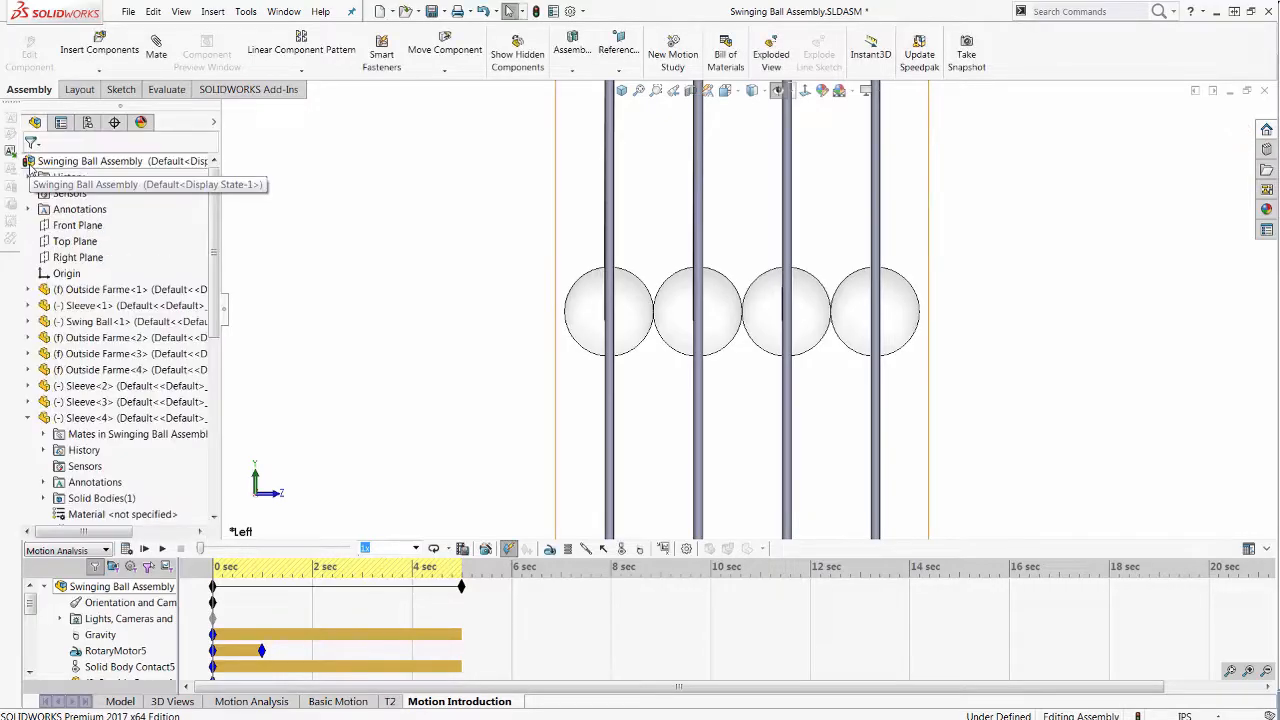
Calculate the motion study with the ball contact and play back the resulting motion
left_click(128, 549)
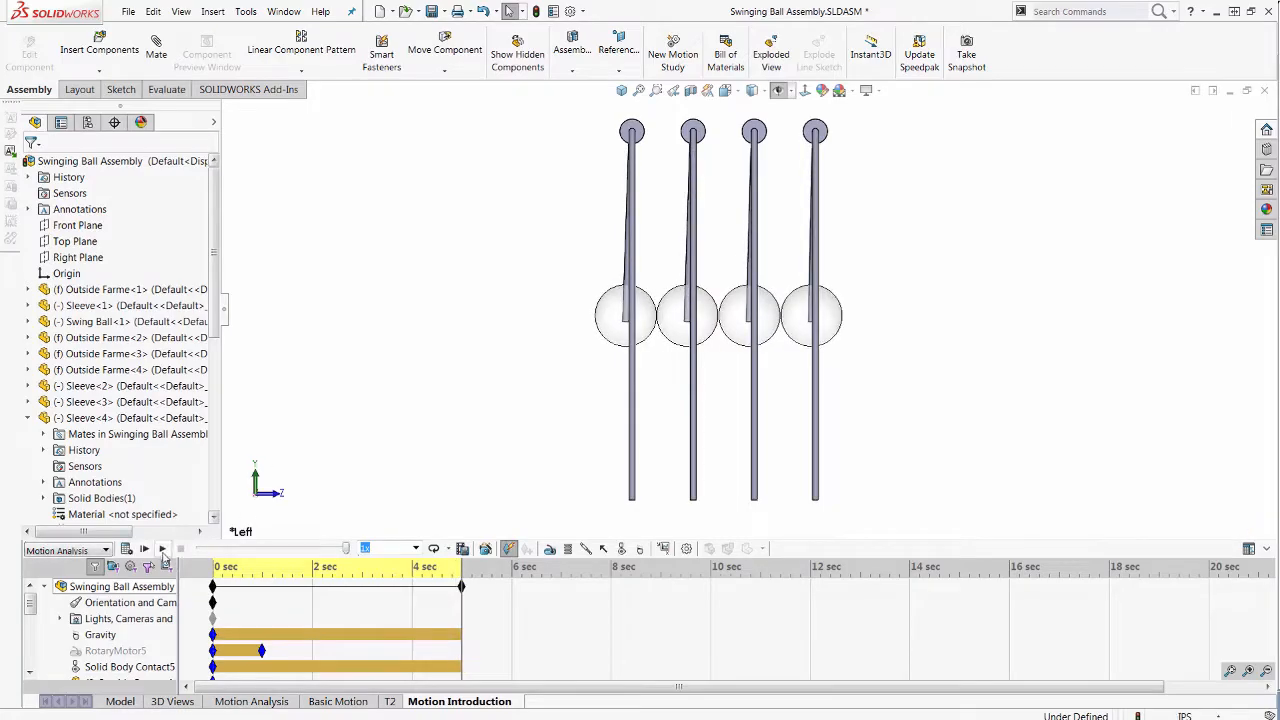
left_click(163, 549)
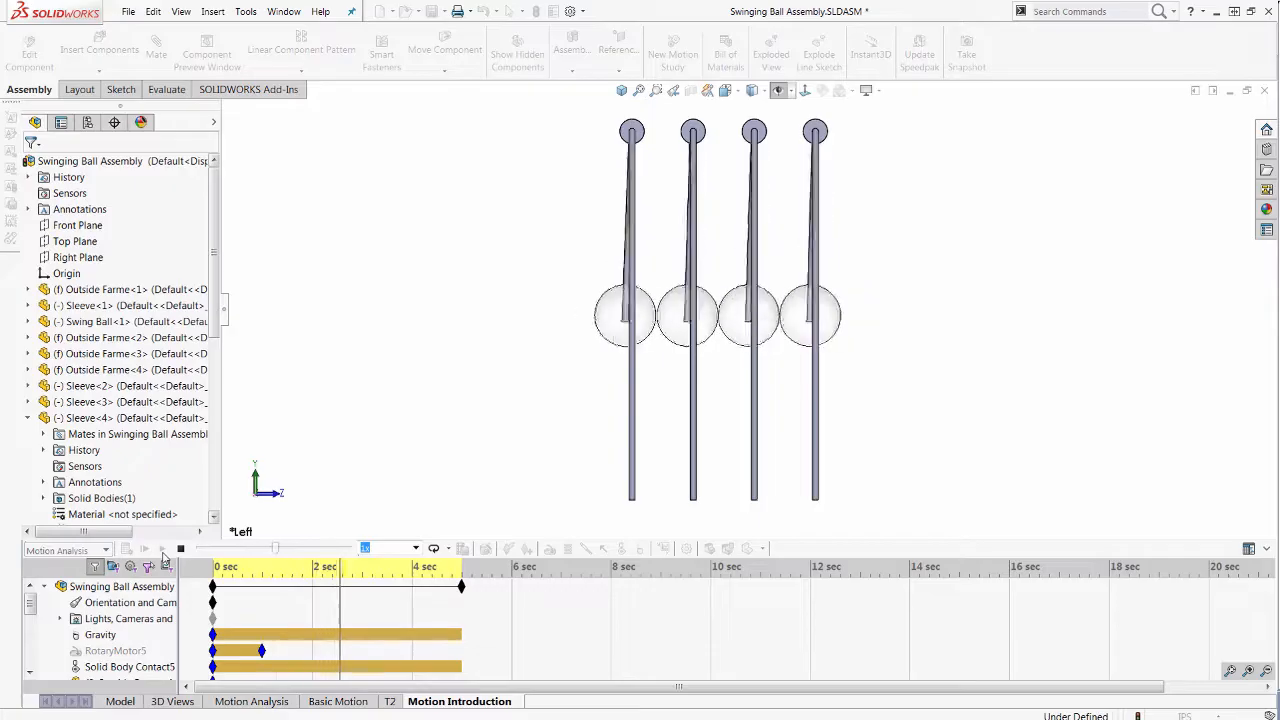
left_click(181, 550)
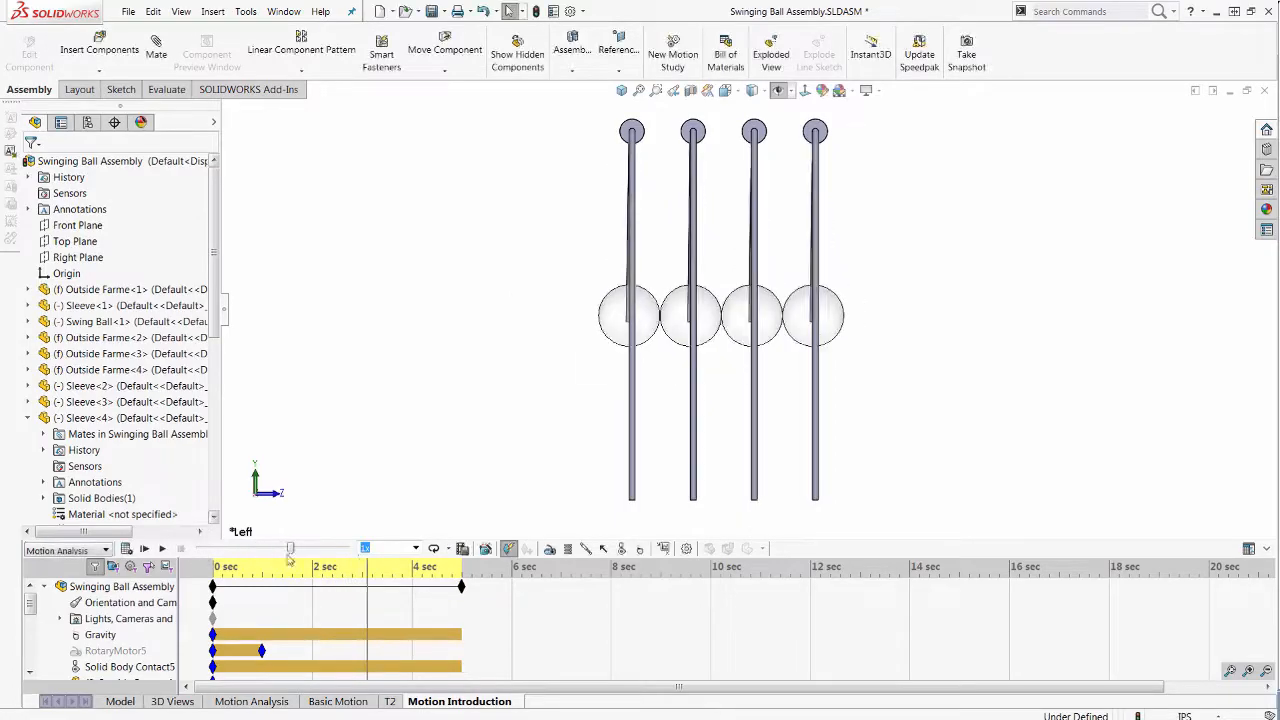
Switch the fourth swing ball to its Half Radius configuration and return to the left view of the assembly
scroll(800, 314, "down", 4)
left_click(797, 336)
left_click(904, 217)
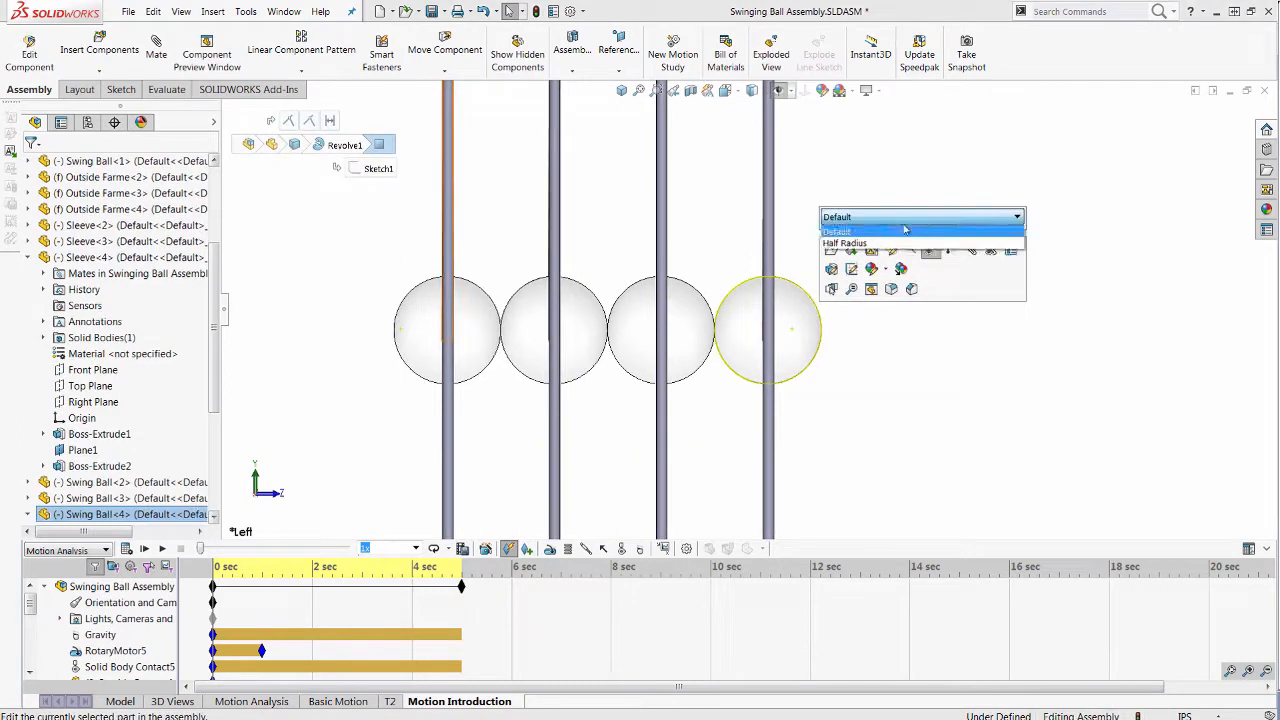
left_click(905, 245)
left_click(1032, 217)
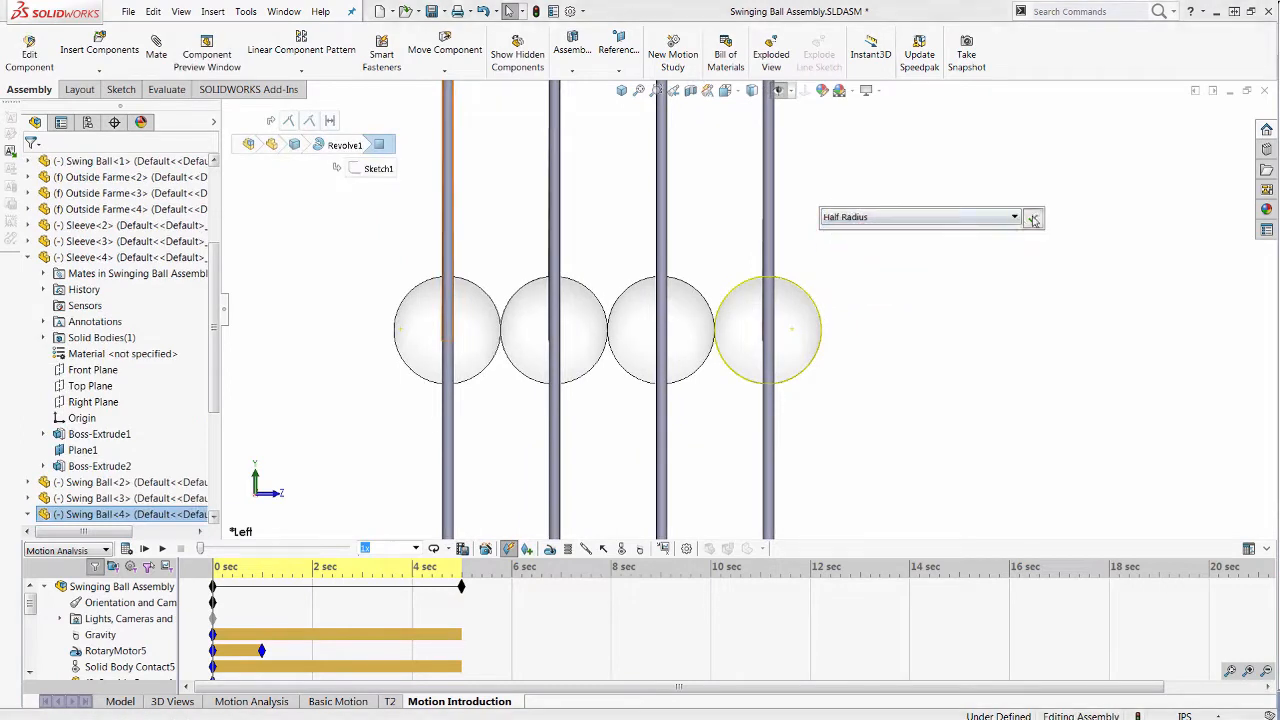
scroll(593, 395, "up", 1)
middle_click_drag(593, 398, 618, 384, "ctrl")
mouse_move(501, 423)
middle_mouse_down()
mouse_move(520, 412)
mouse_move(506, 410)
middle_mouse_up()
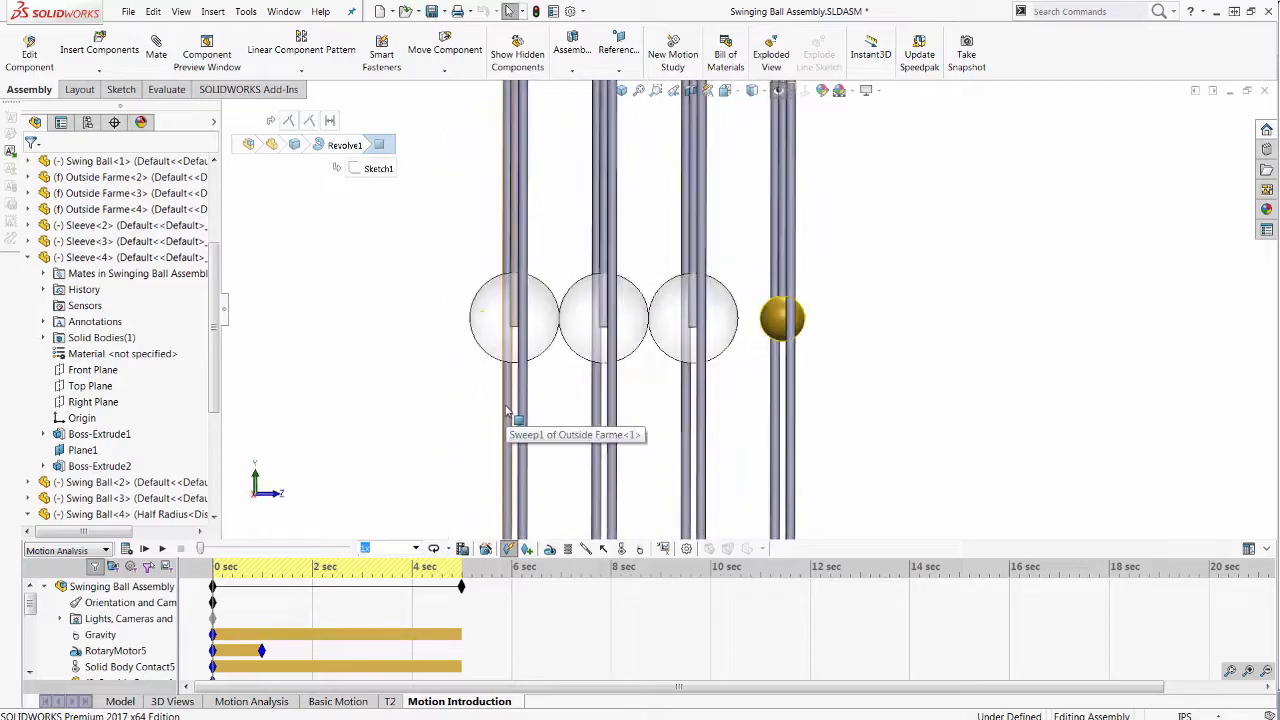
key("ctrl+3")
Check which balls the solid-body contact covers, recalculate the study with the smaller fourth ball, and play back the motion
left_click_drag(31, 606, 34, 628)
left_click(138, 602)
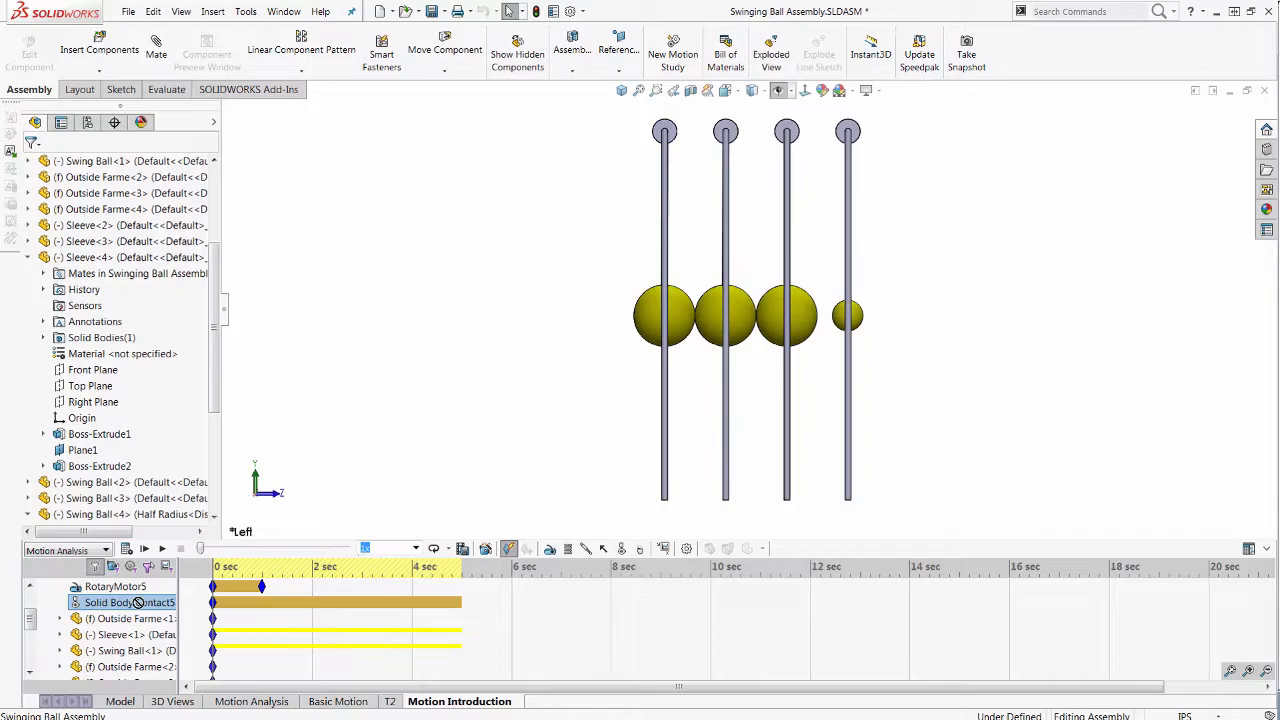
left_click(230, 517)
left_click(126, 550)
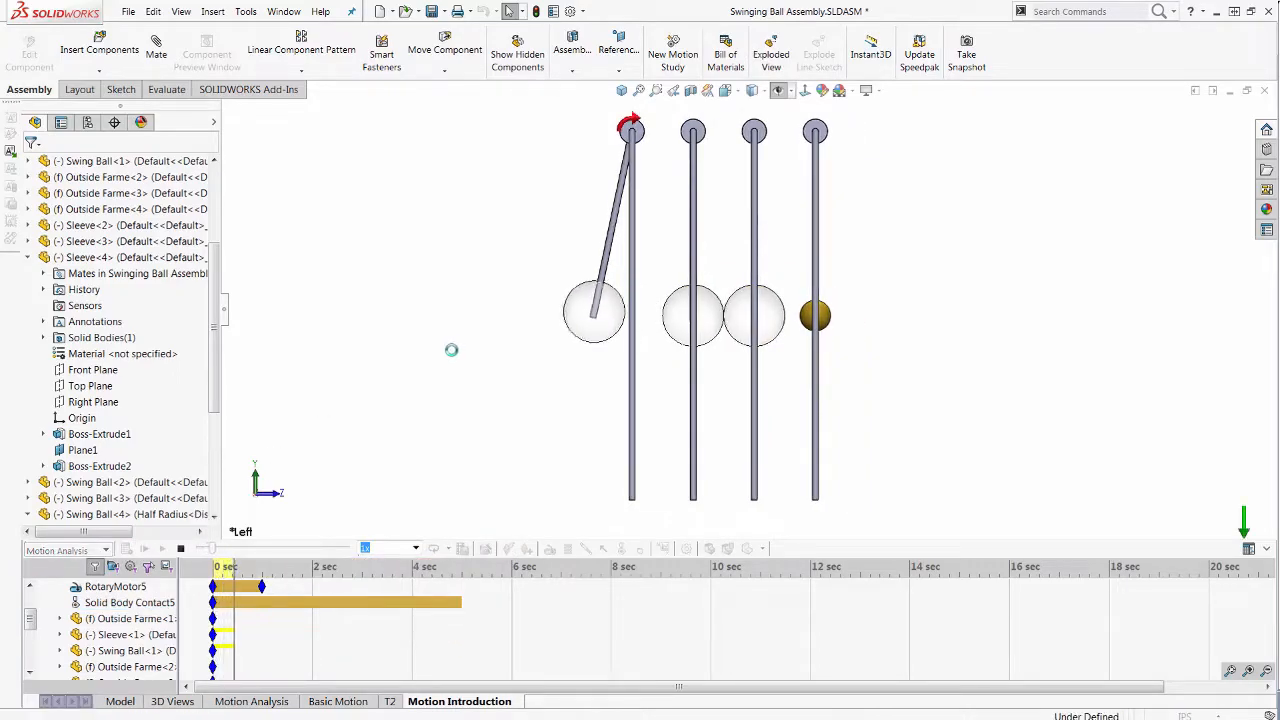
scroll(793, 301, "down", 3)
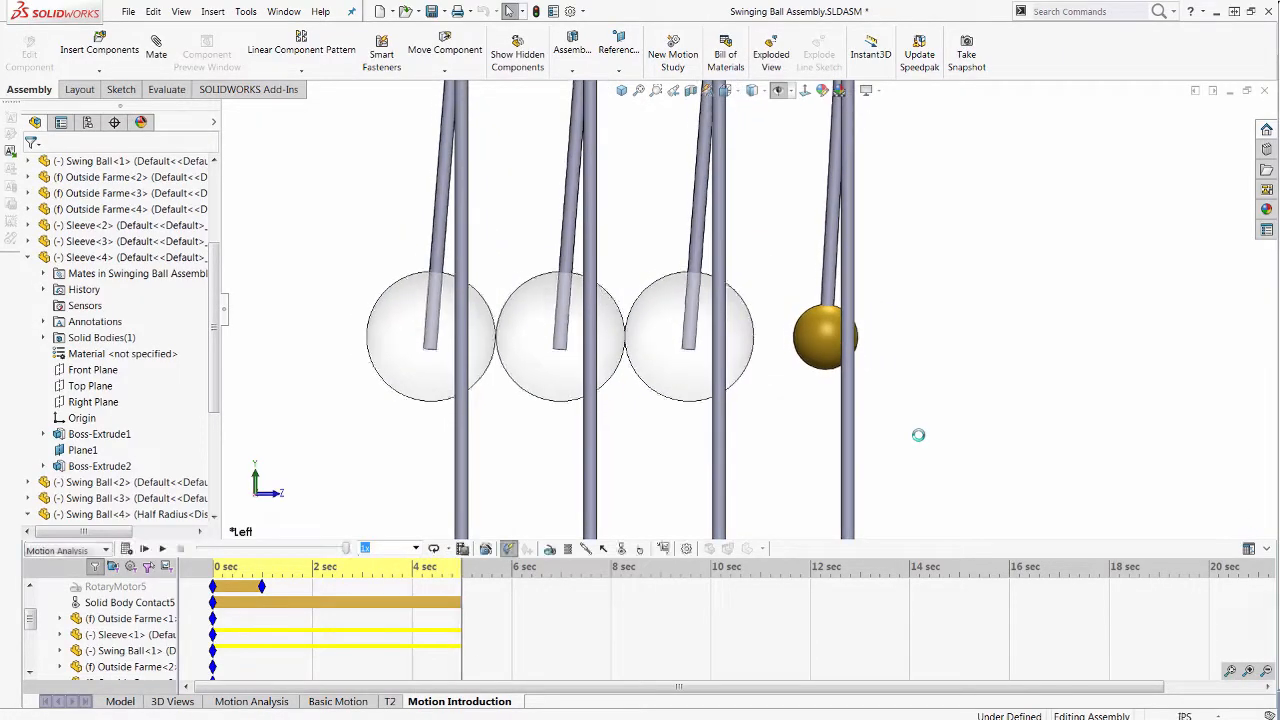
left_click(163, 549)
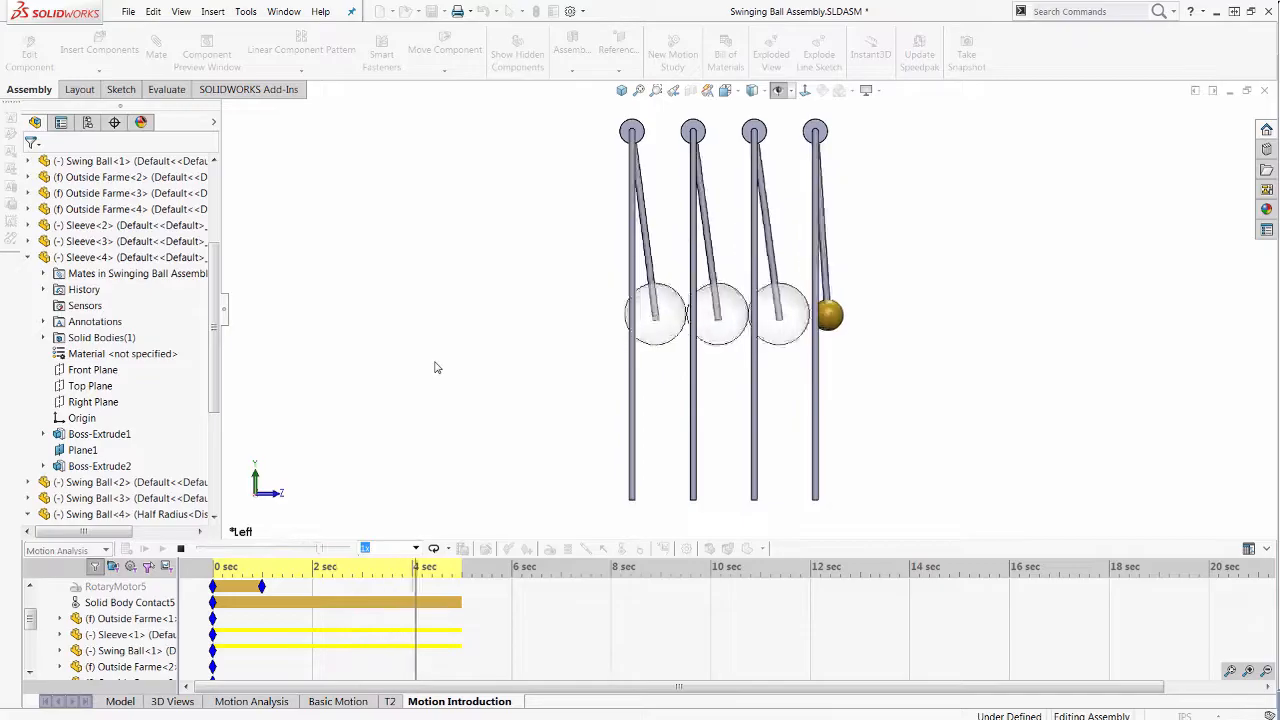
left_click(181, 549)
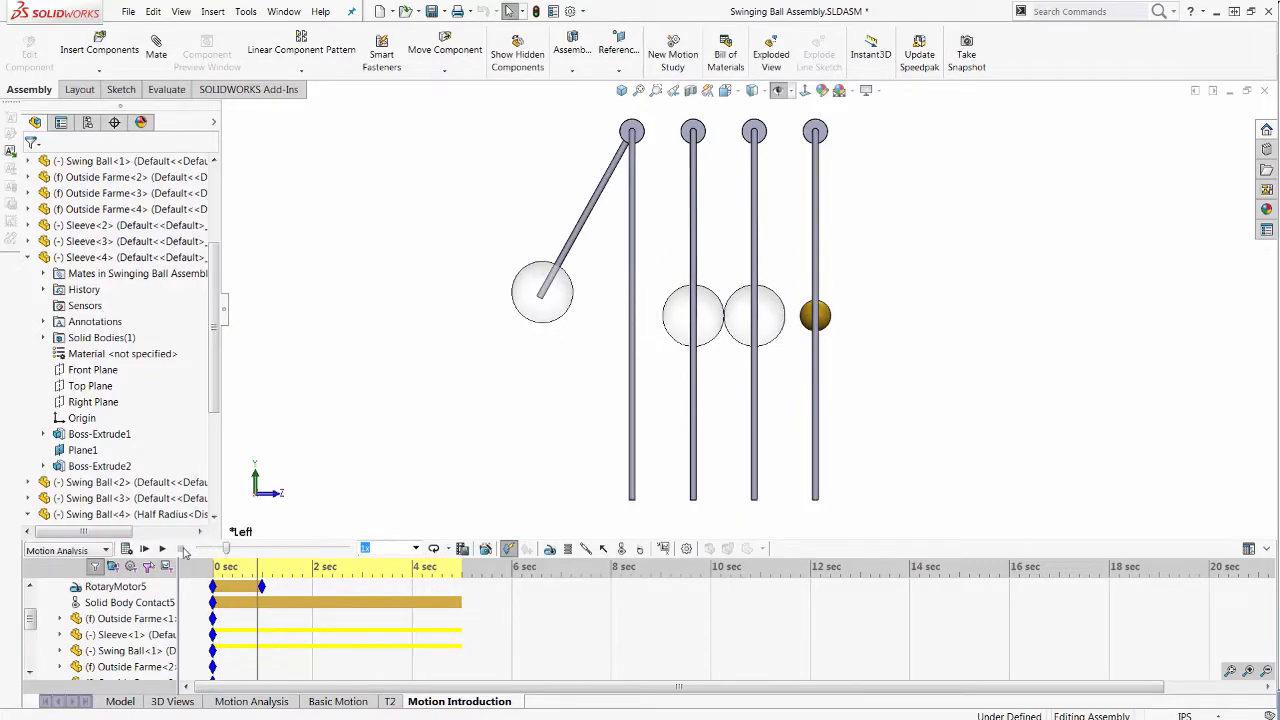
Create a plot of the Y component of linear displacement versus time for the small fourth ball's face
scroll(44, 614, "down", 3)
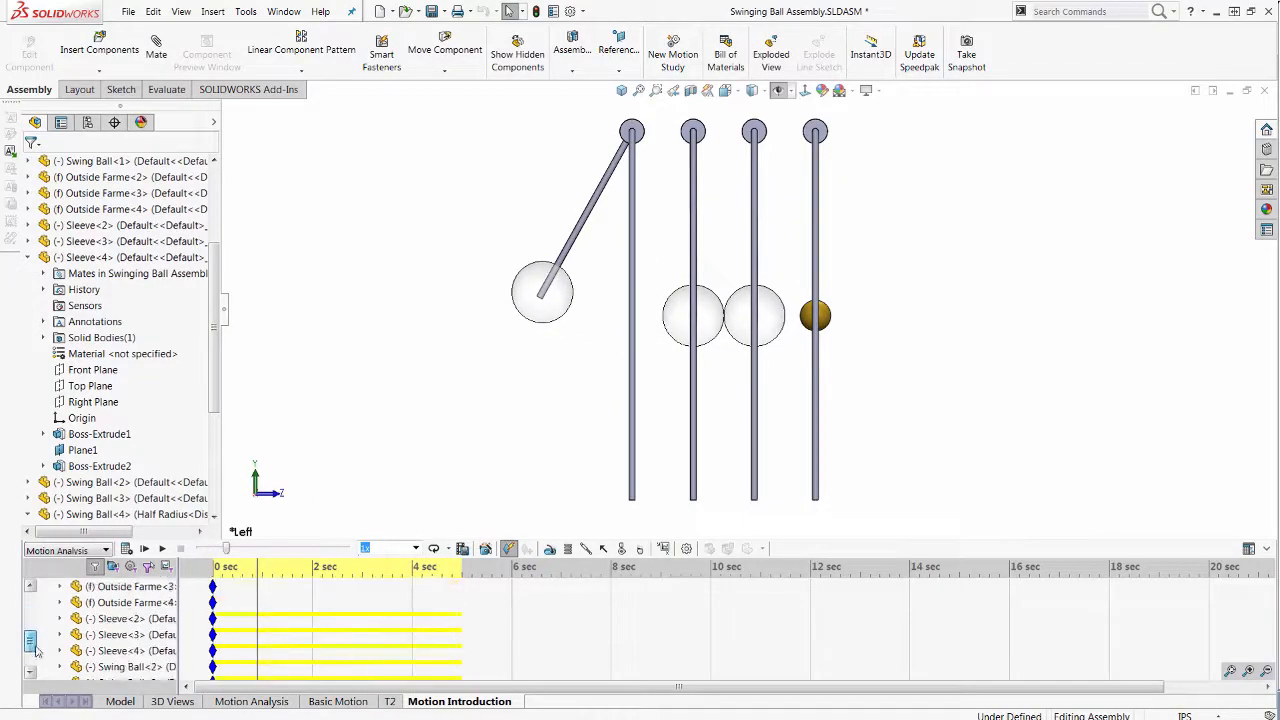
left_click(663, 550)
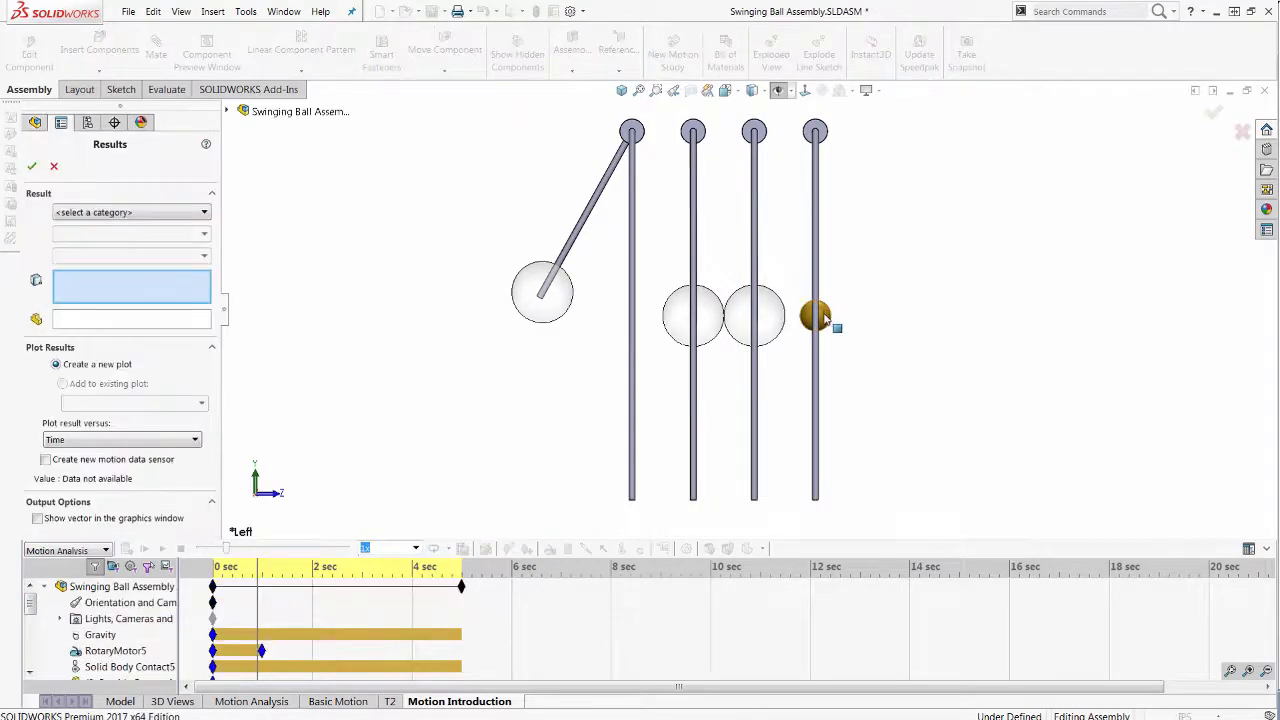
scroll(818, 324, "down", 3)
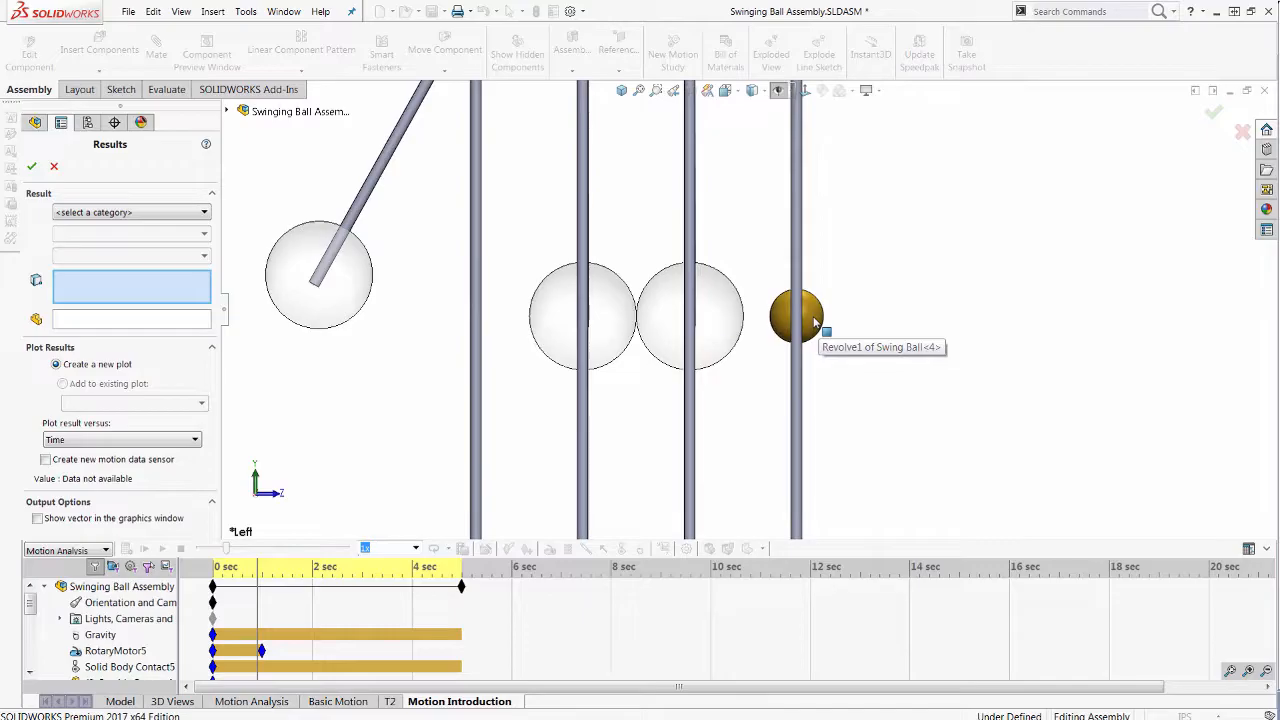
left_click(163, 212)
left_click(130, 238)
left_click(130, 236)
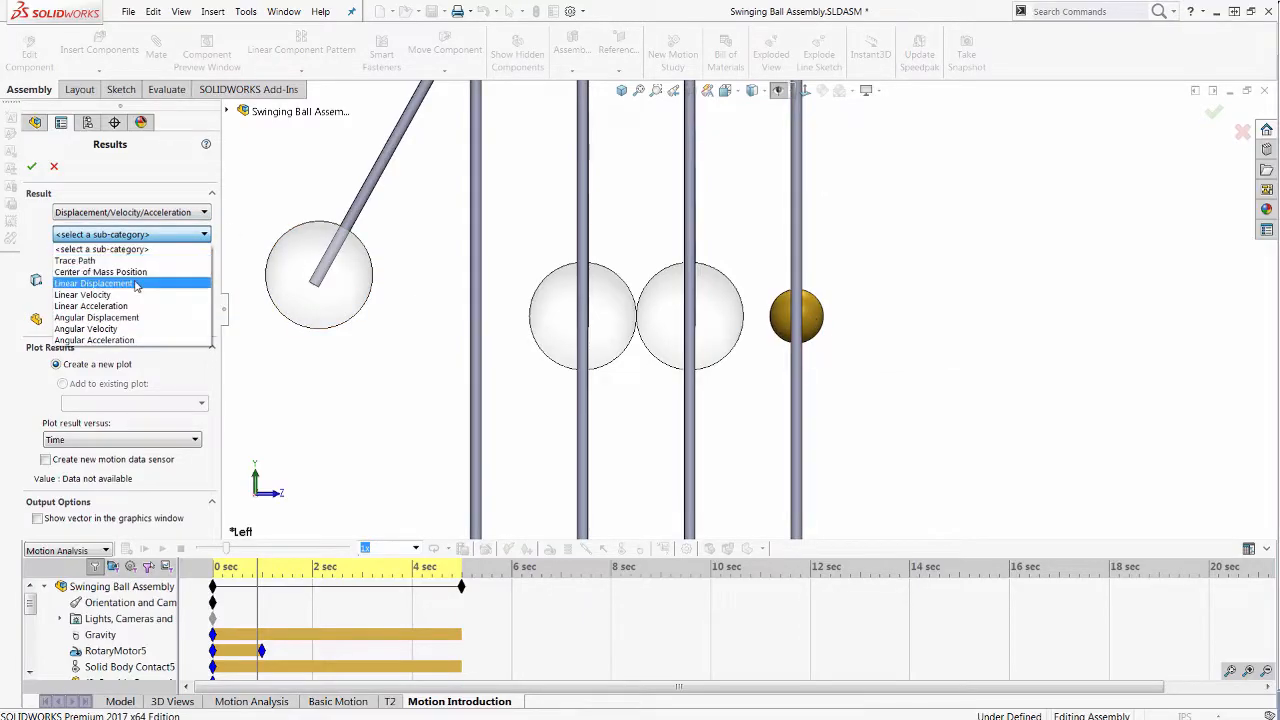
left_click(136, 284)
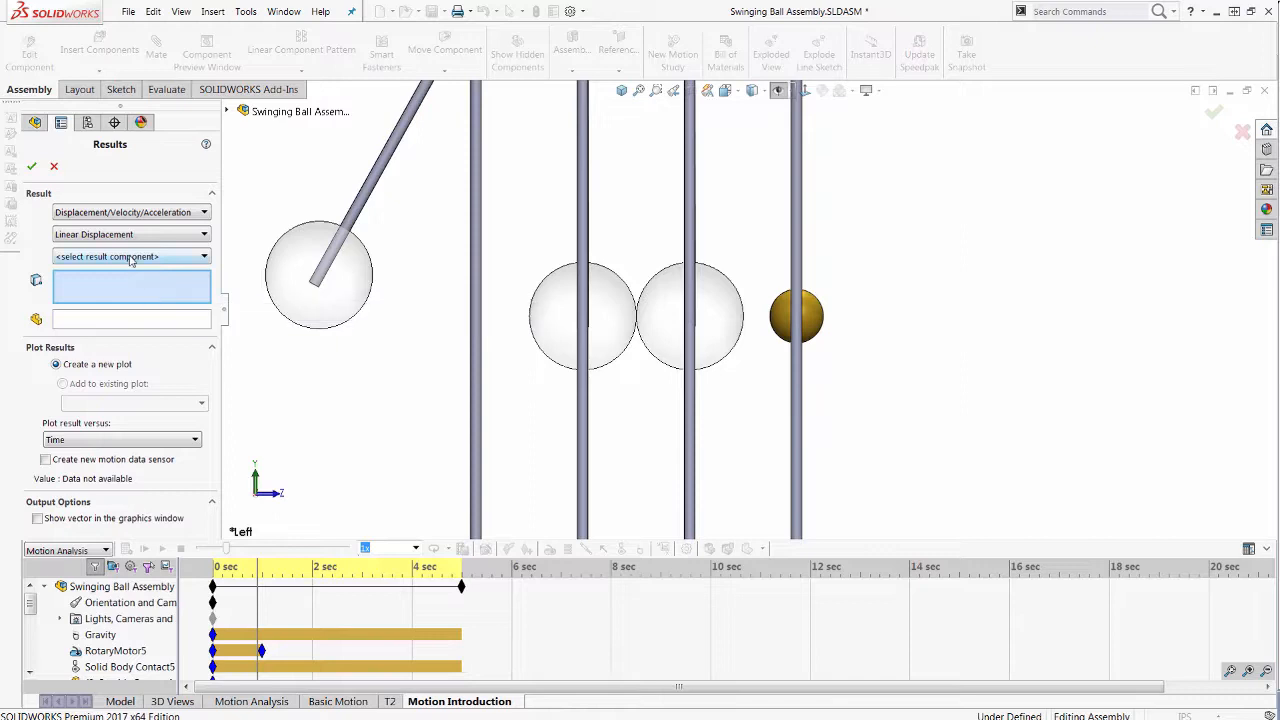
left_click(130, 257)
left_click(116, 294)
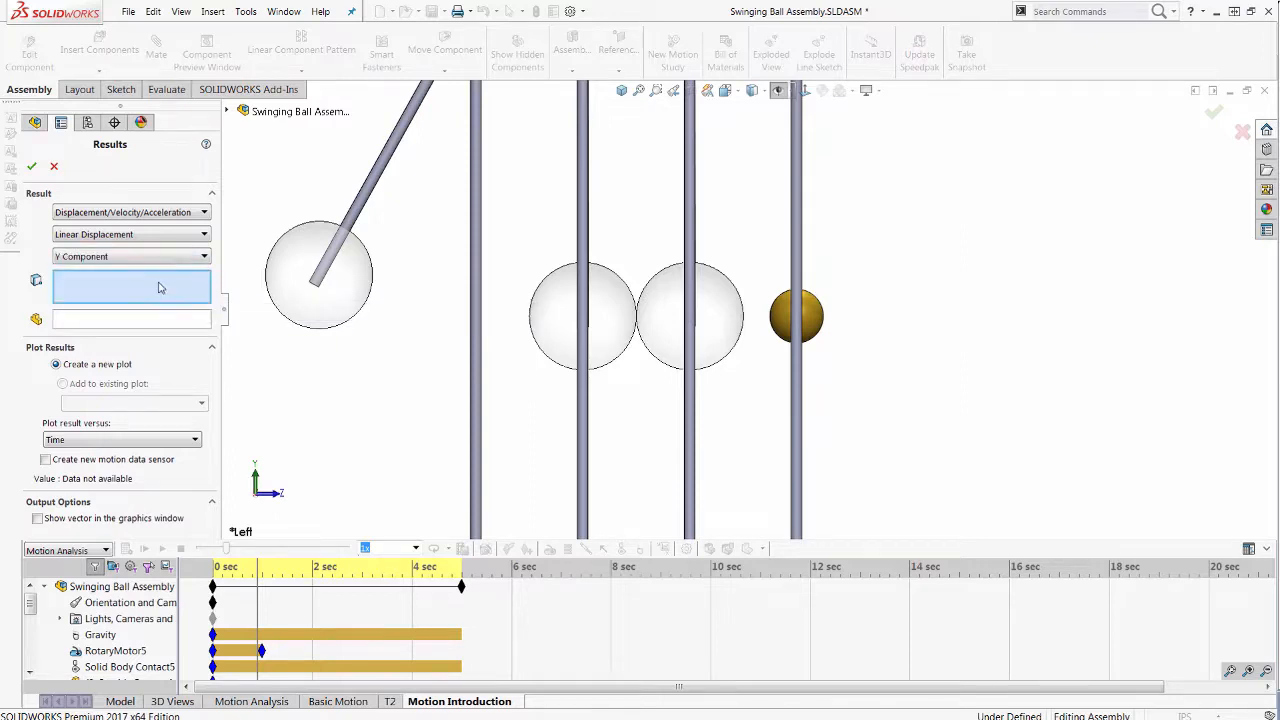
left_click(810, 317)
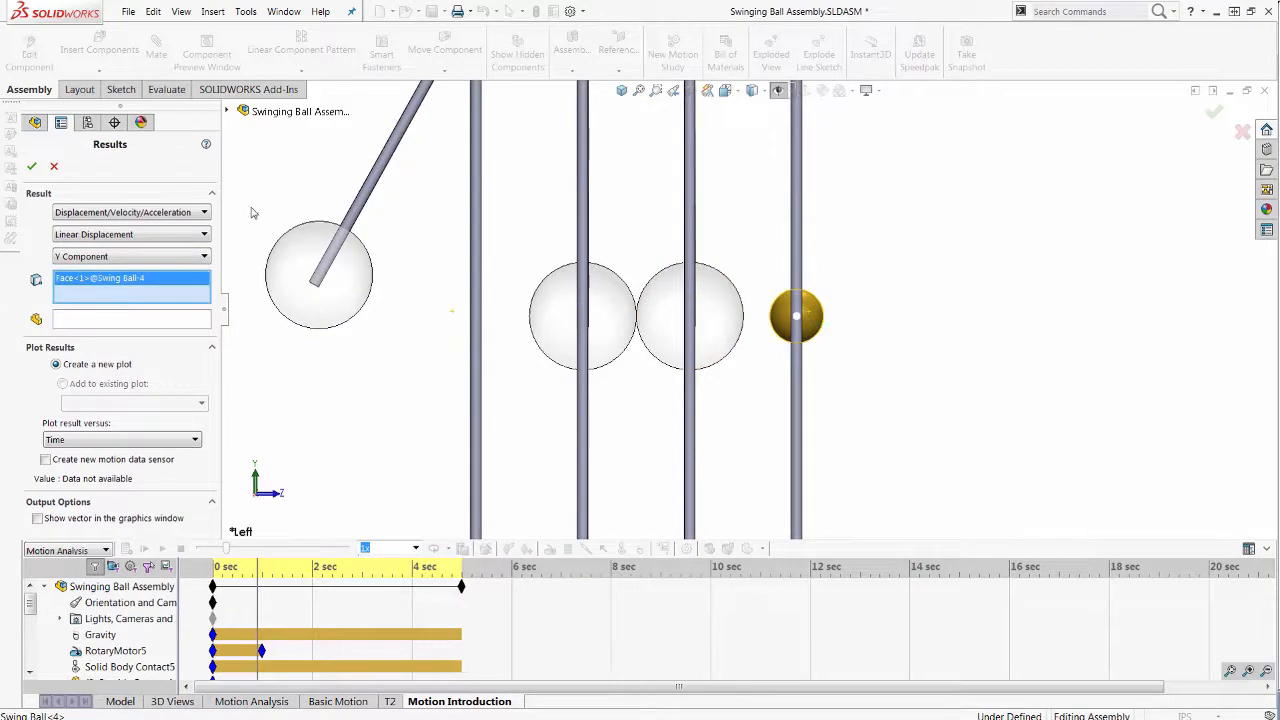
left_click(30, 167)
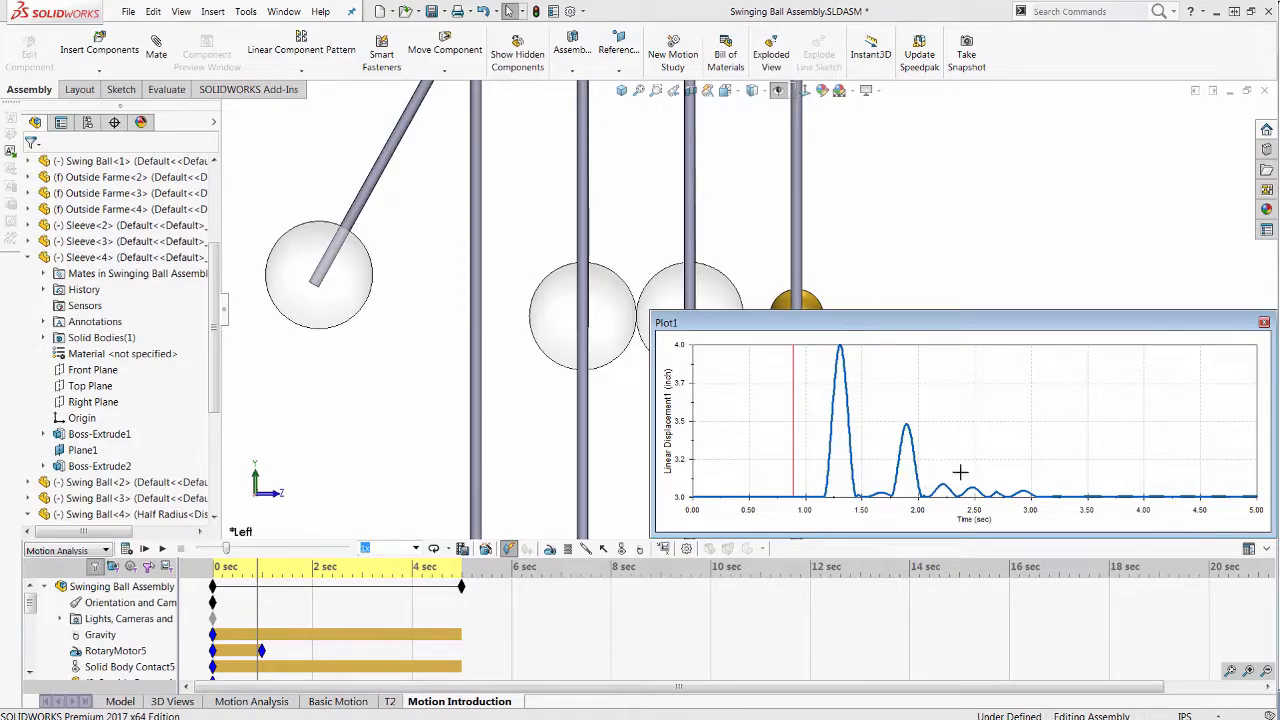
Close the displacement plot, switch to the Piston assembly and load the SOLIDWORKS Simulation add-in
left_click(1264, 323)
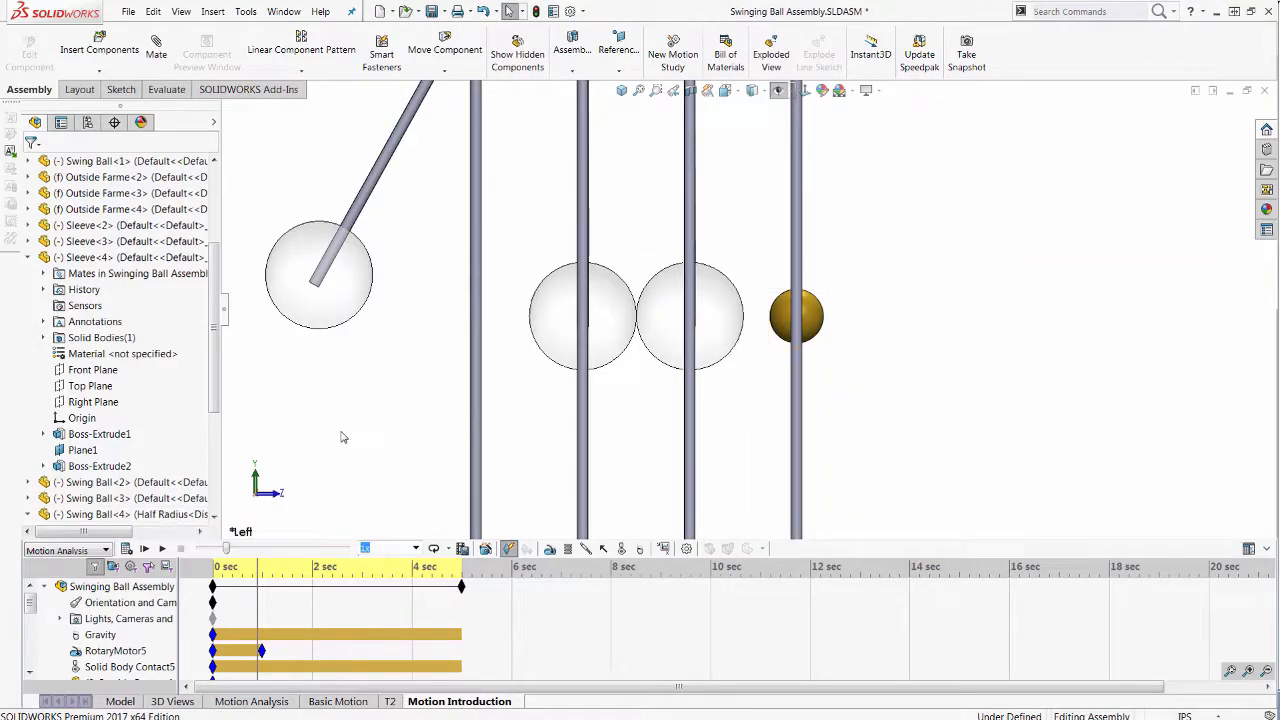
key("ctrl+Tab")
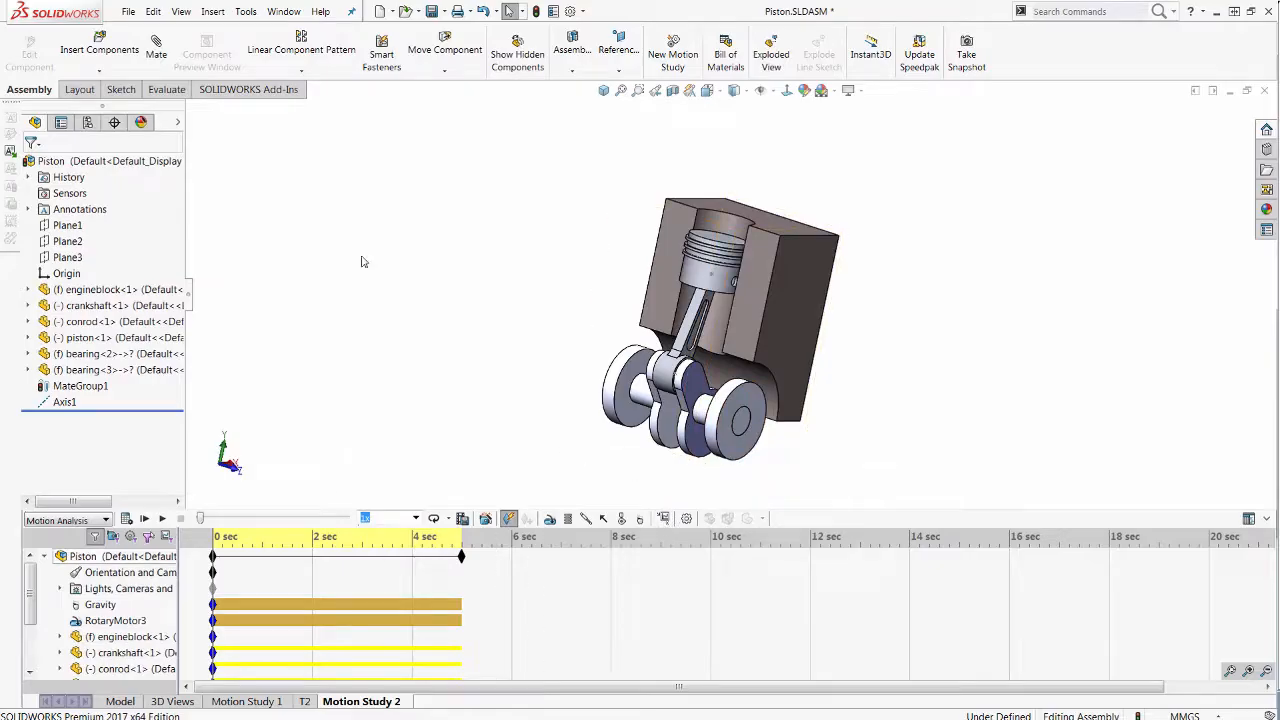
left_click(248, 89)
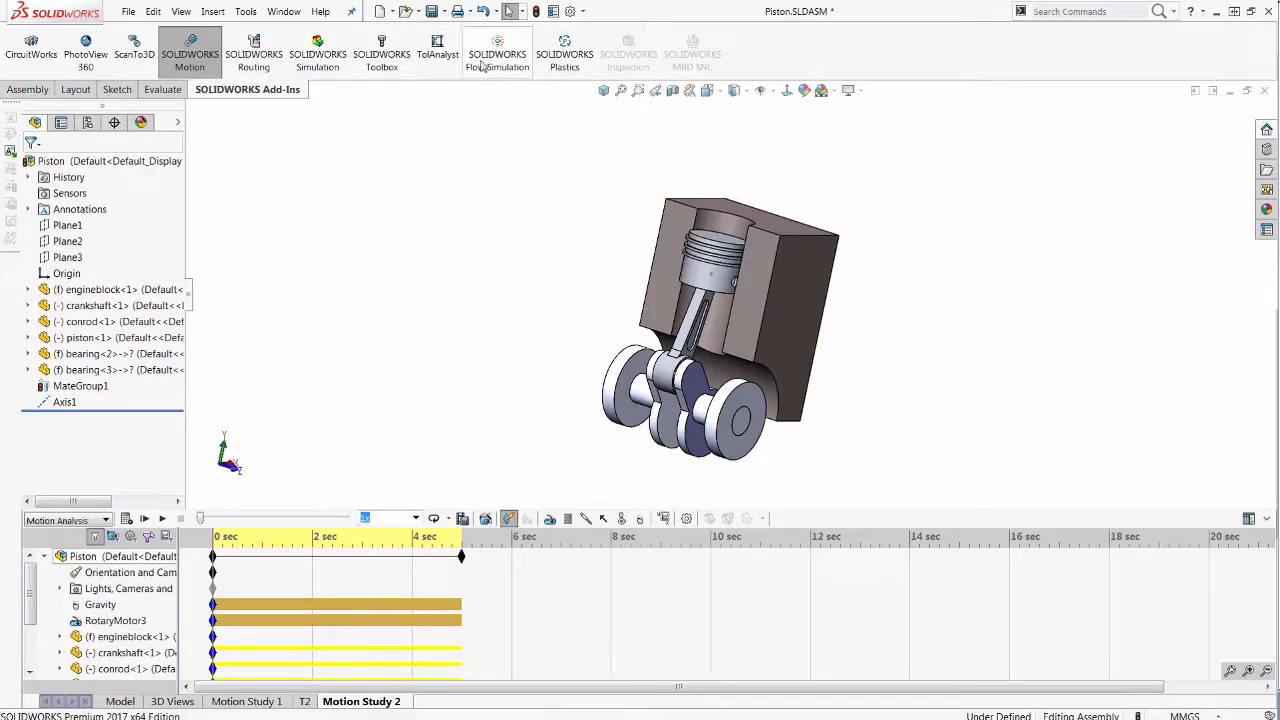
left_click(317, 58)
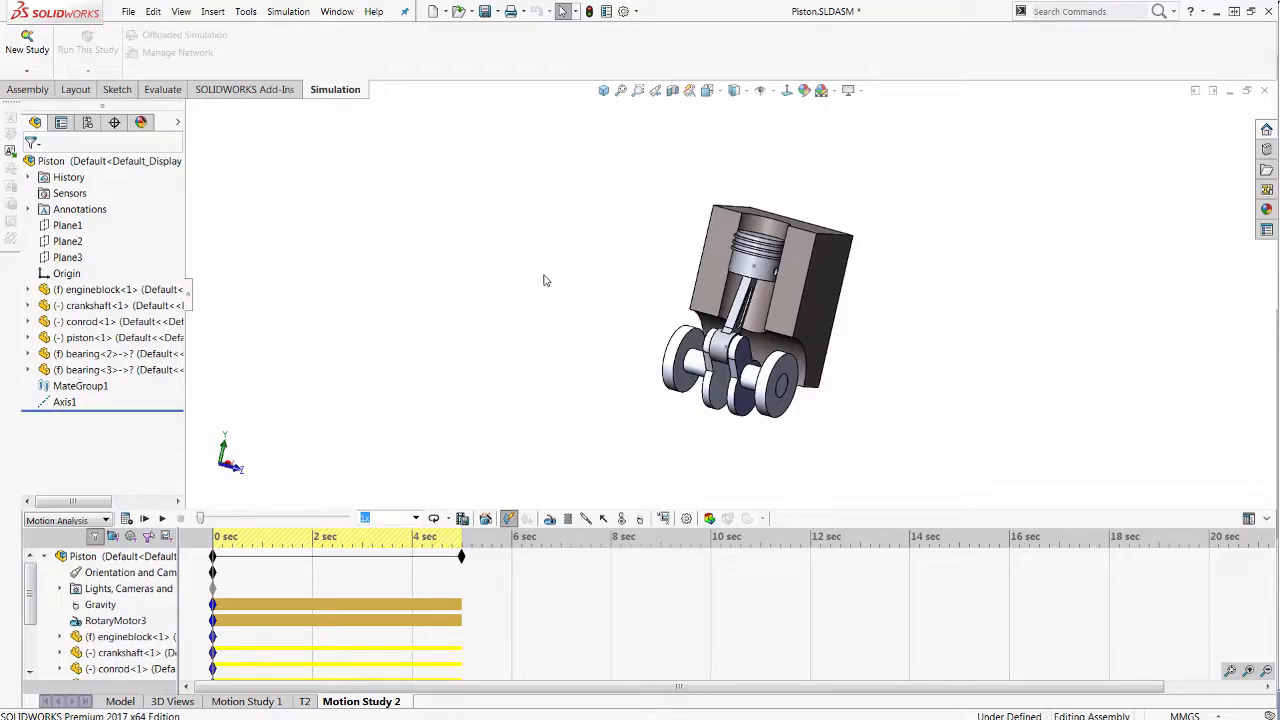
Import motion loads from study T2 for conrod-1 as a multiple frame study, start frame 50, end frame 54, step 1
left_click(290, 12)
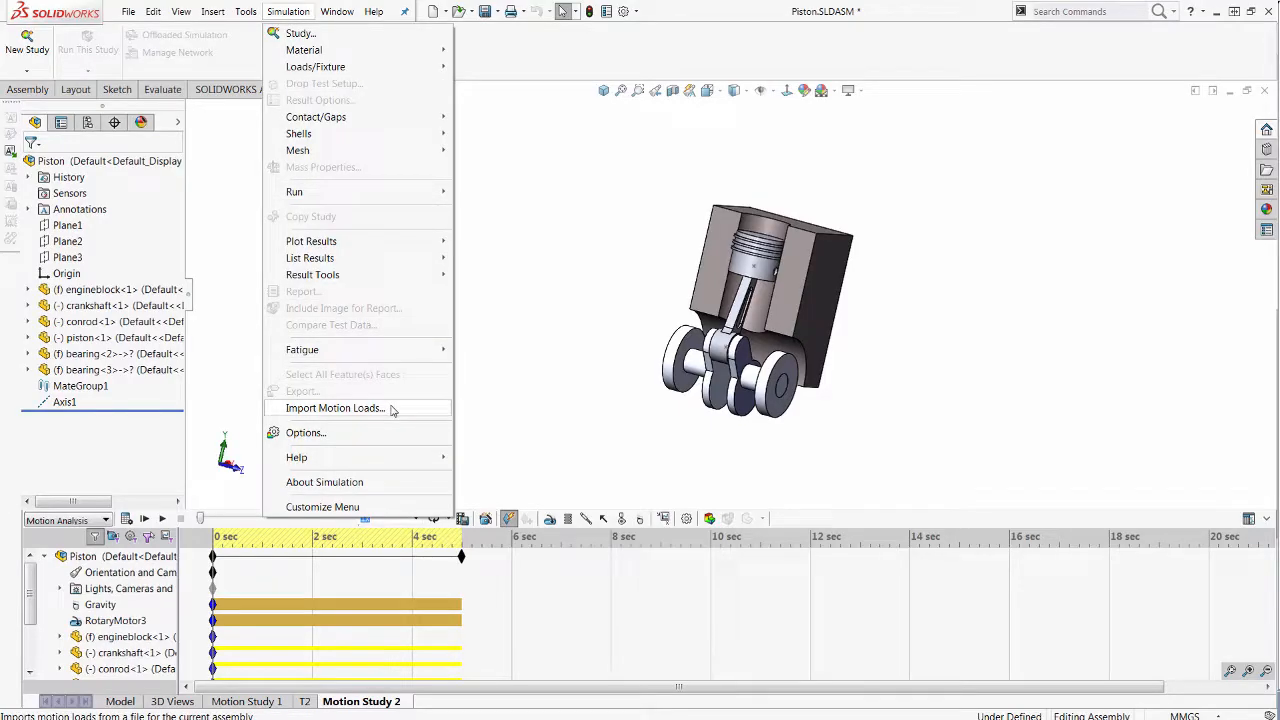
left_click(336, 408)
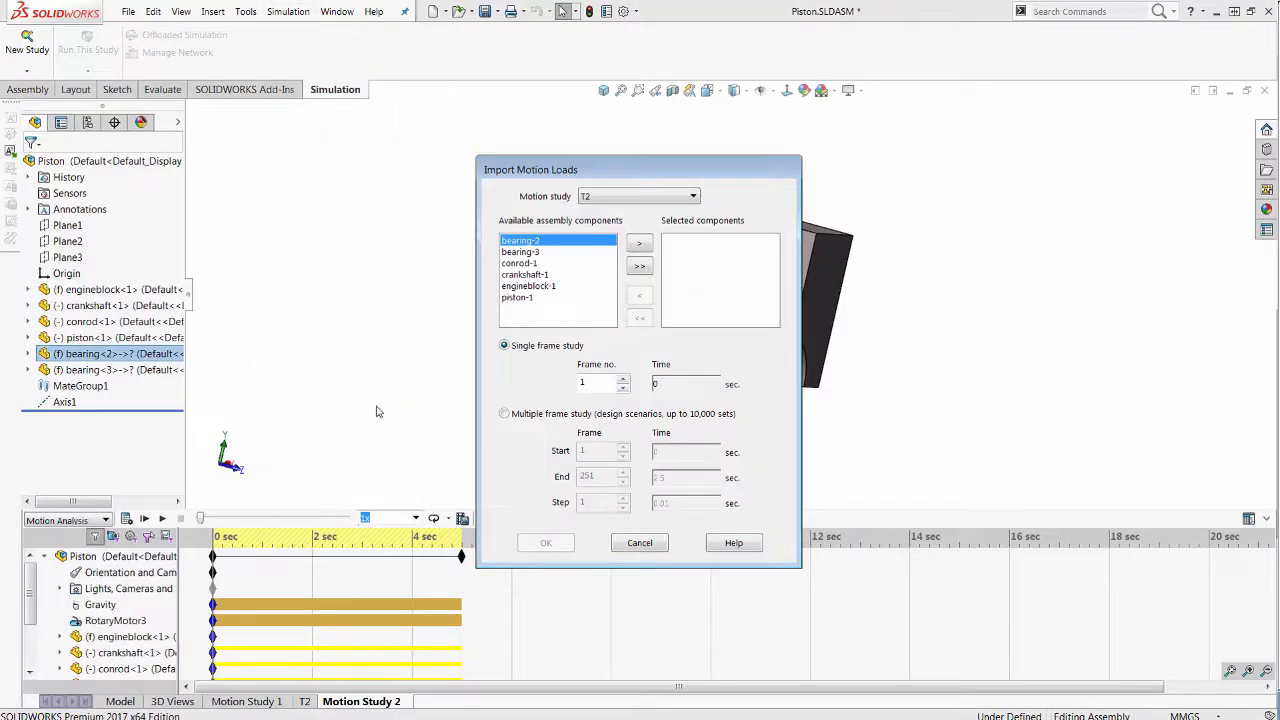
left_click_drag(583, 170, 371, 133)
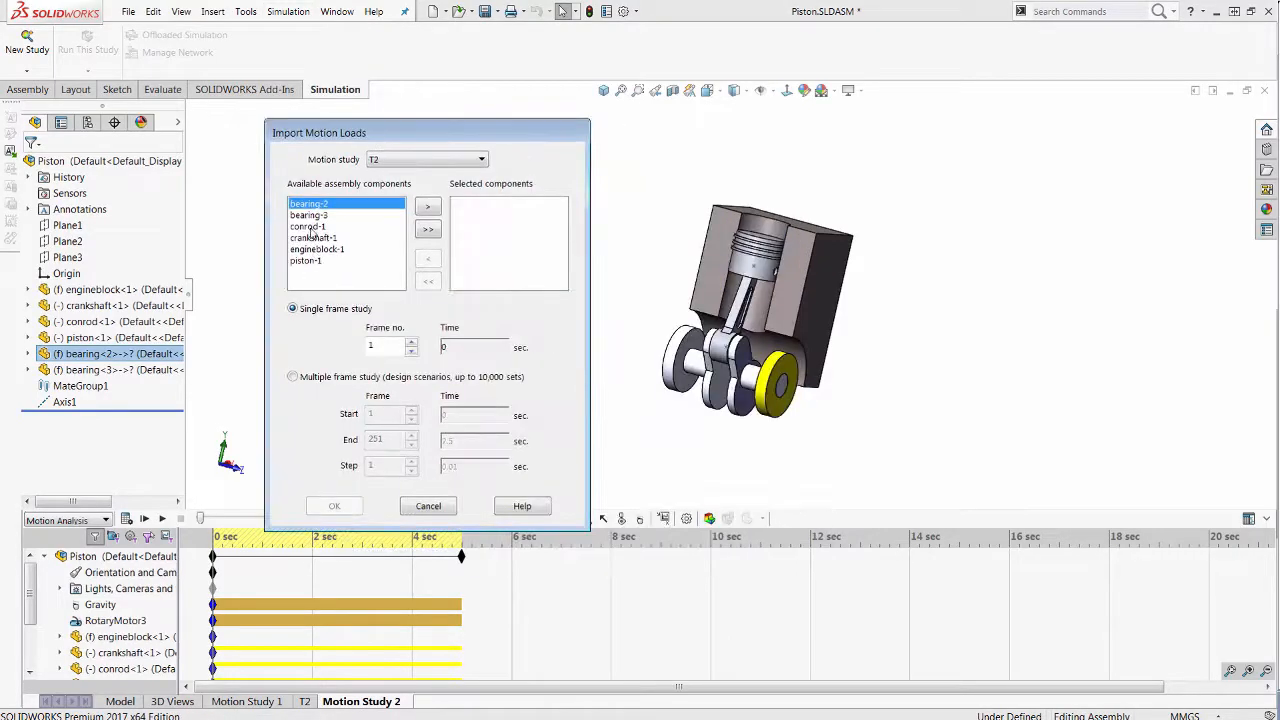
left_click(309, 227, "ctrl")
left_click(312, 206, "ctrl")
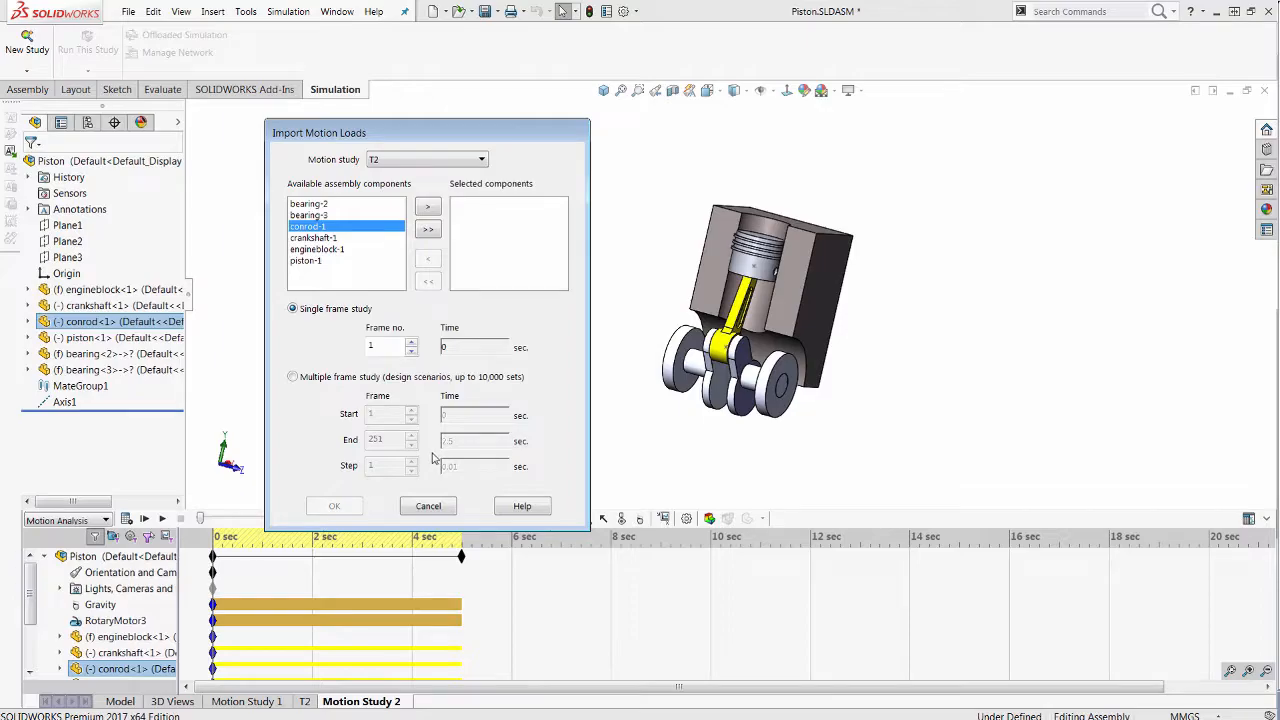
left_click(360, 379)
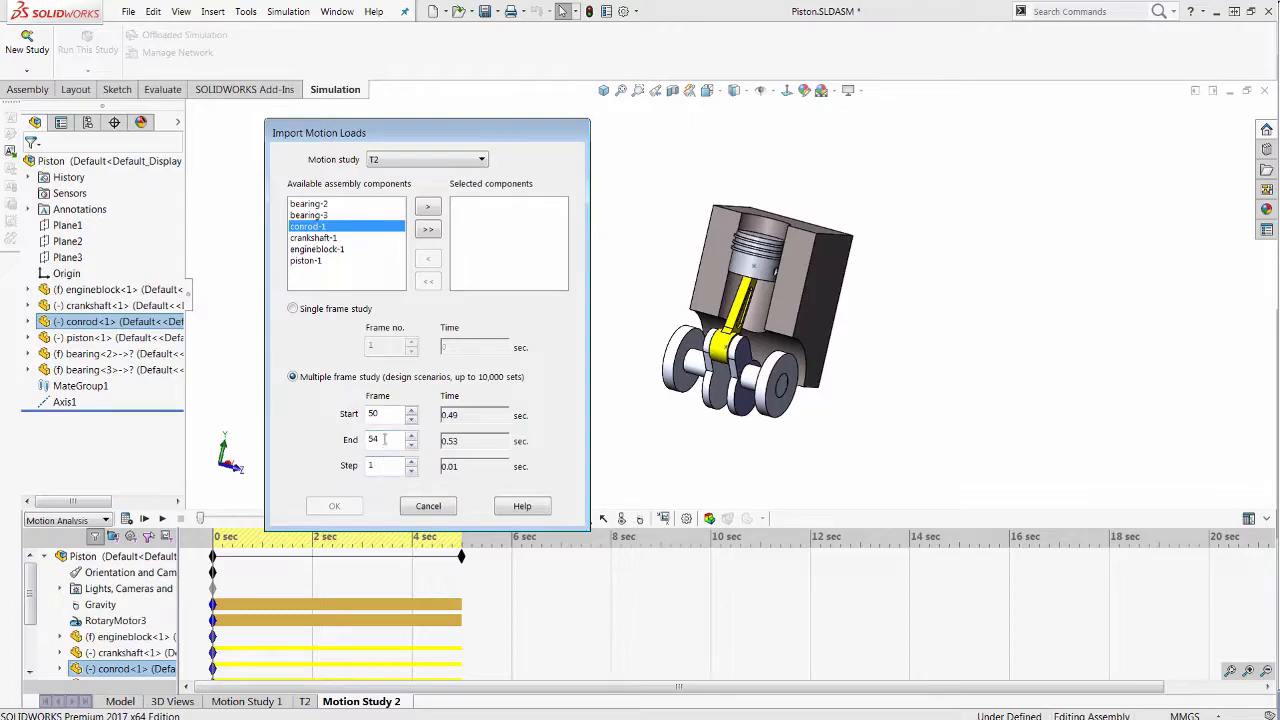
left_click(427, 209)
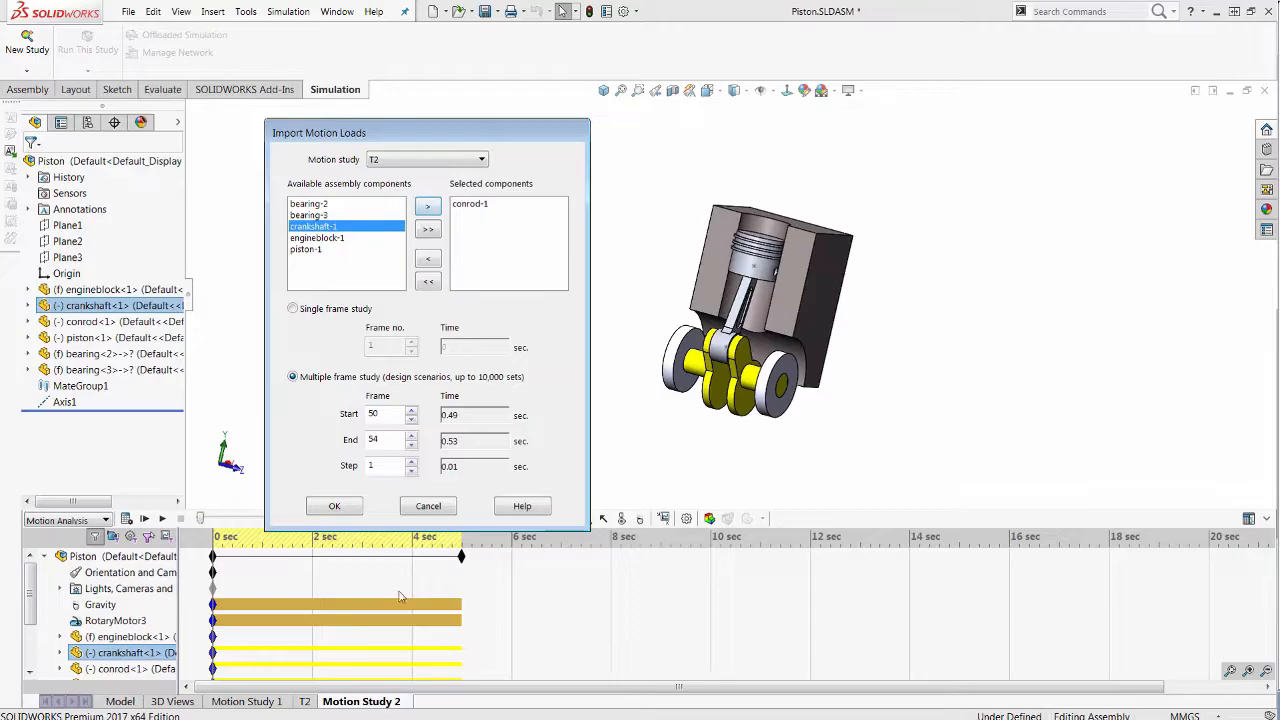
left_click(335, 506)
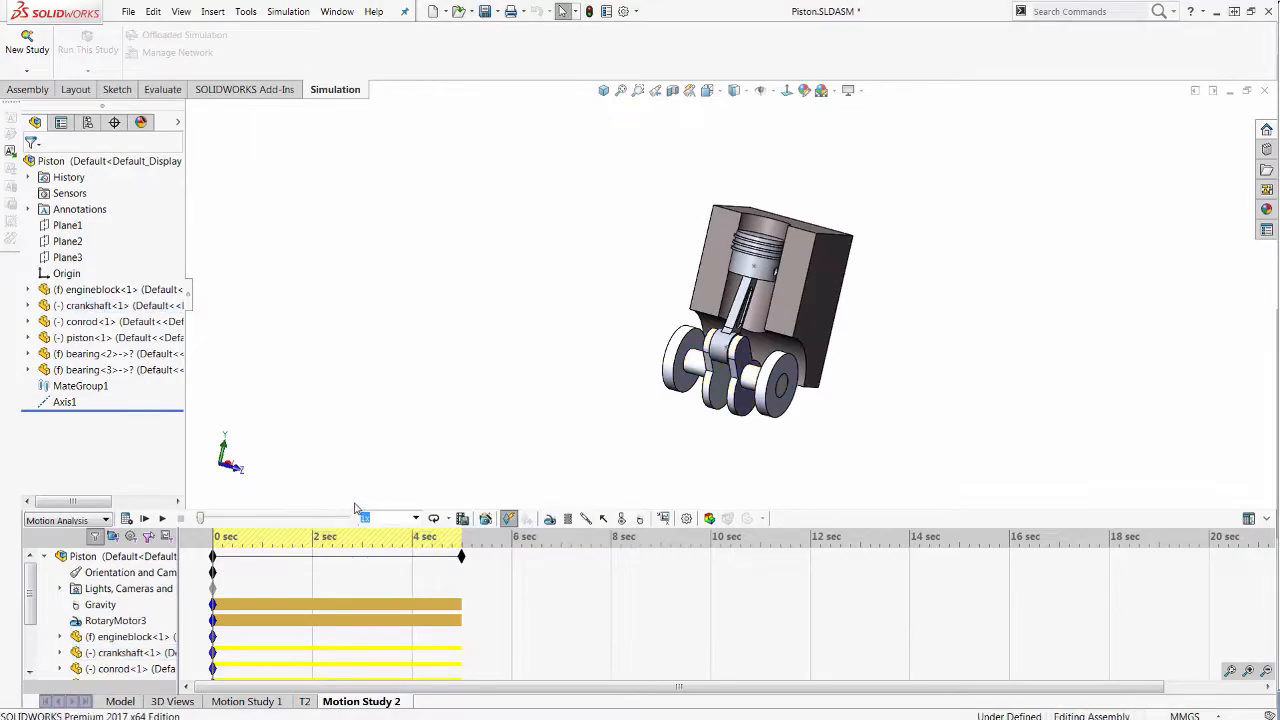
Calculate Motion Study 2 and open the conrod part from the assembly
left_click(126, 519)
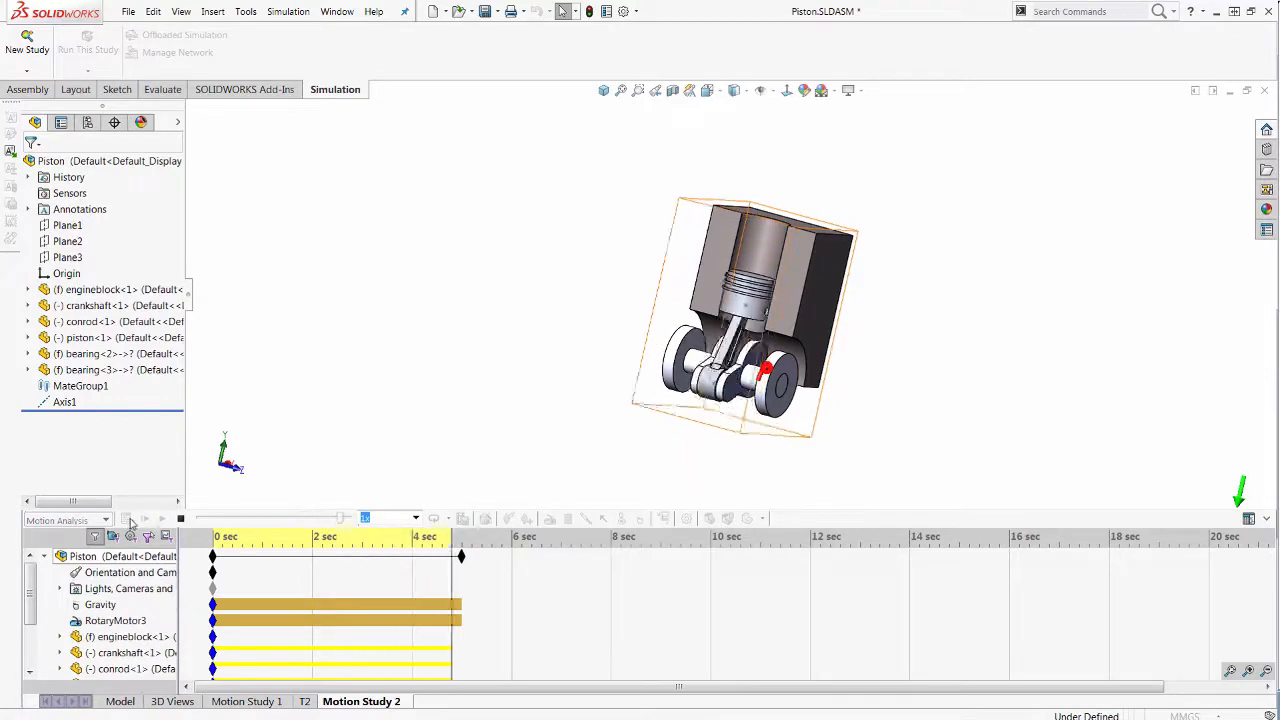
left_click(741, 318)
left_click(741, 315)
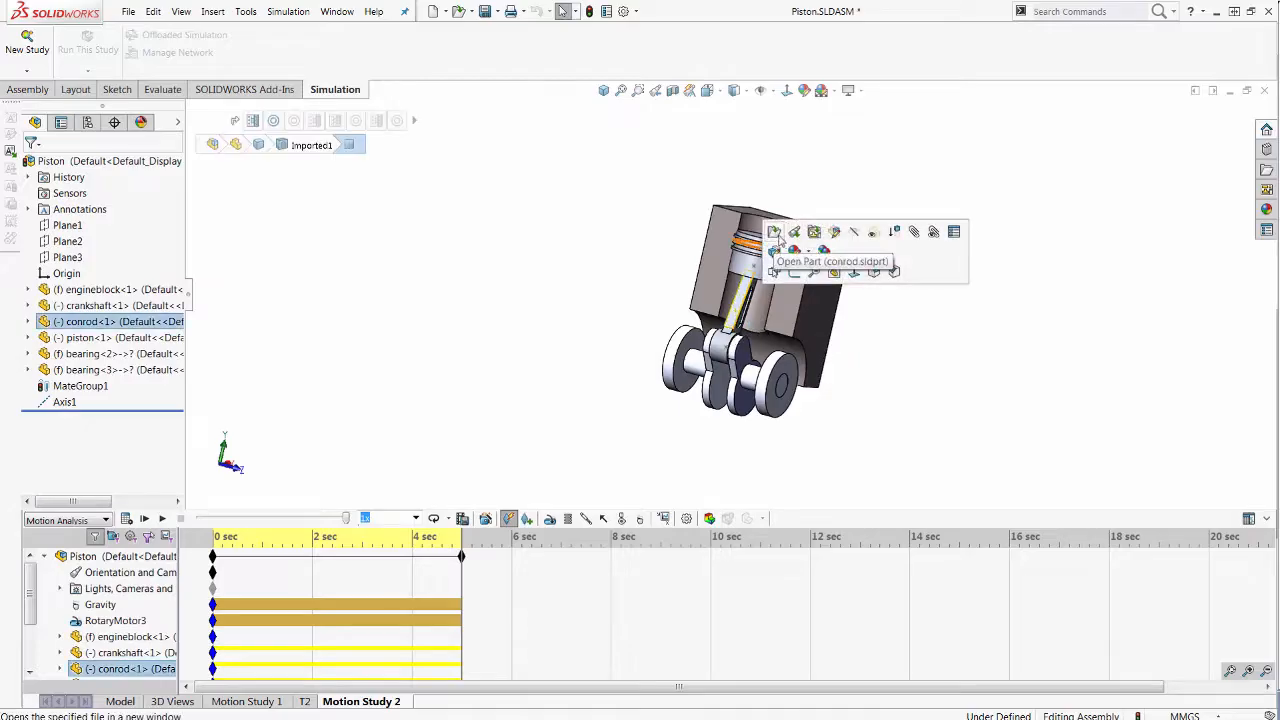
left_click(774, 236)
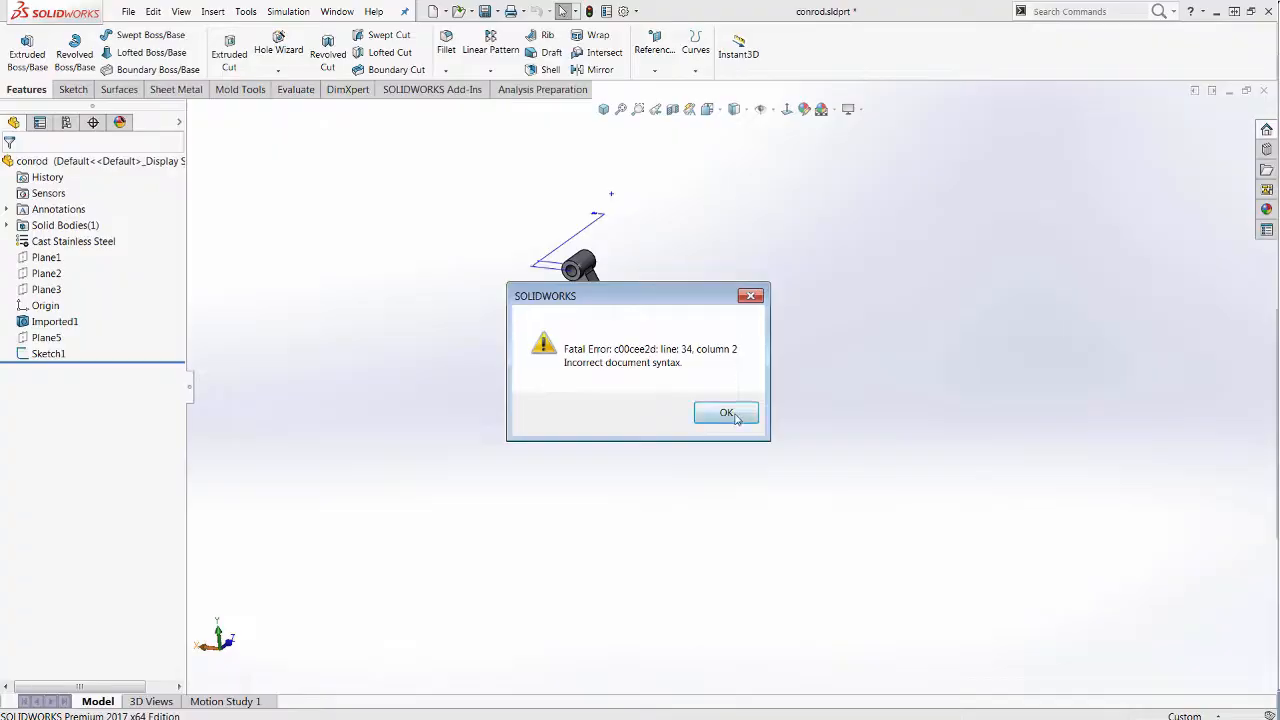
left_click(735, 415)
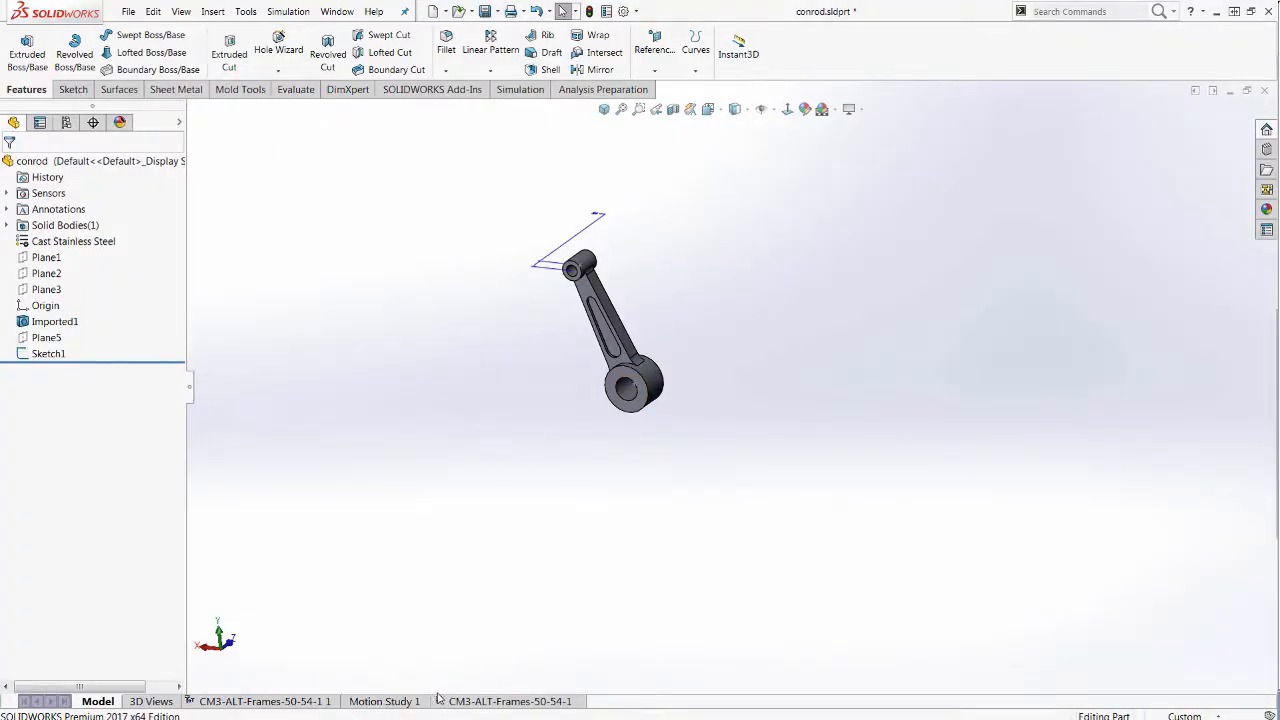
Examine the scenario loads and monitored constraints in the conrod's CM3-ALT-Frames-50-54-1 1 design study
left_click(306, 704)
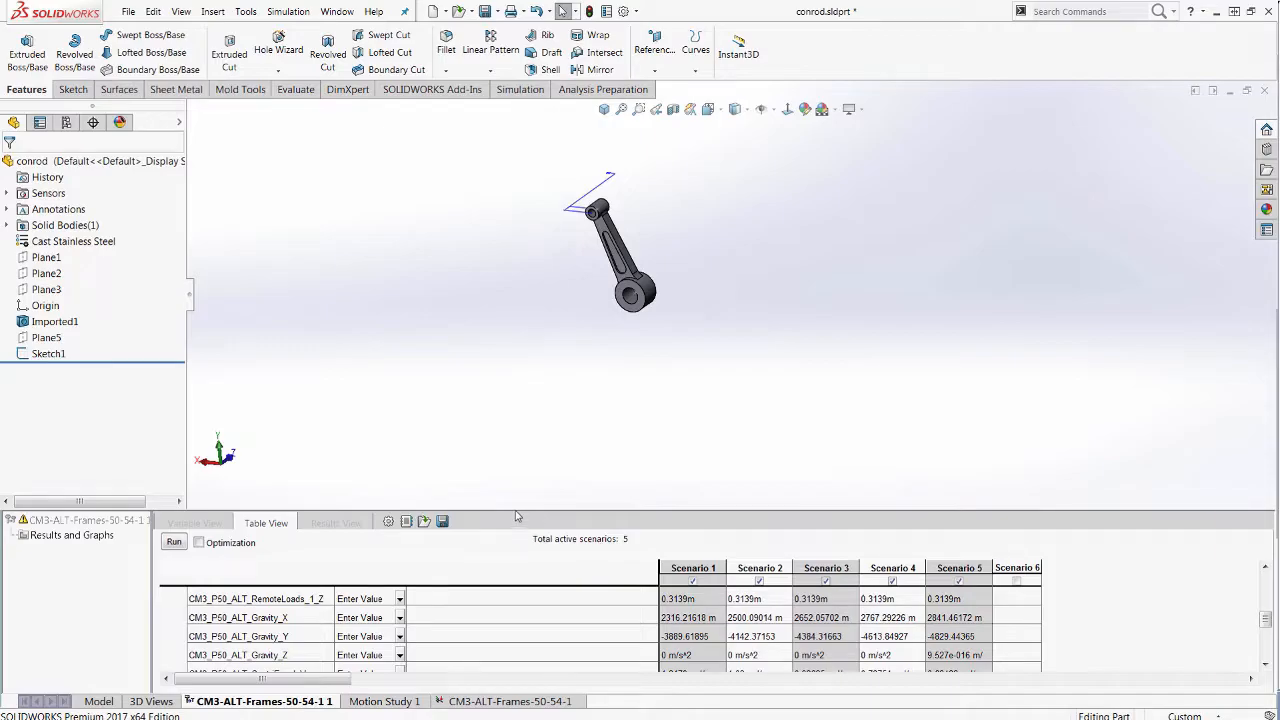
left_click_drag(510, 509, 490, 420)
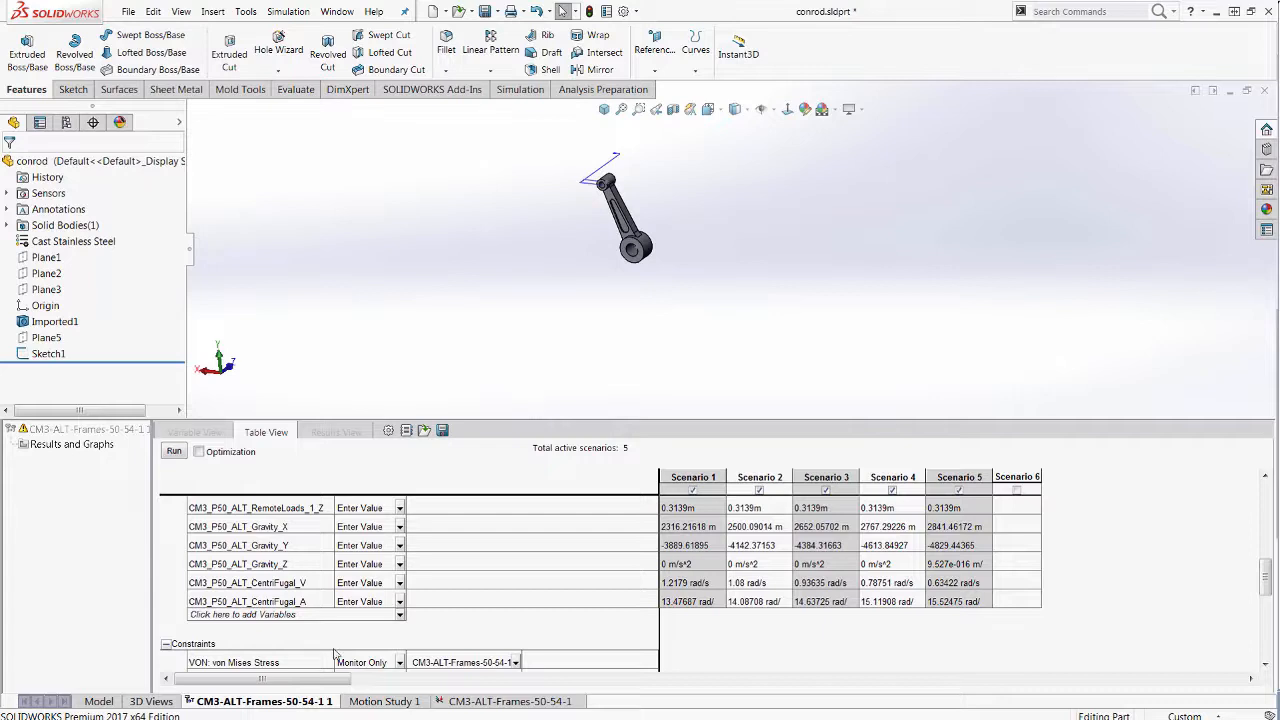
left_click_drag(1265, 575, 1263, 628)
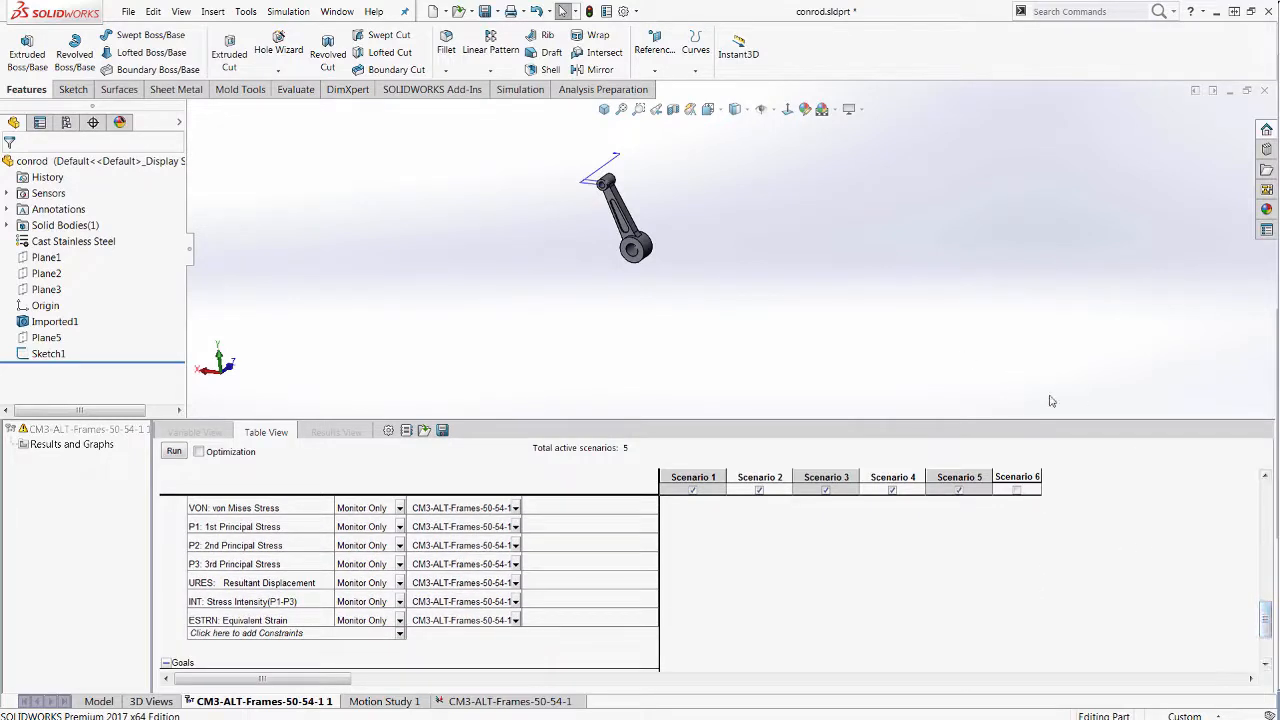
Return to Motion Study 2 of the Piston assembly and rewind its timeline to 0 sec
key("ctrl+Tab")
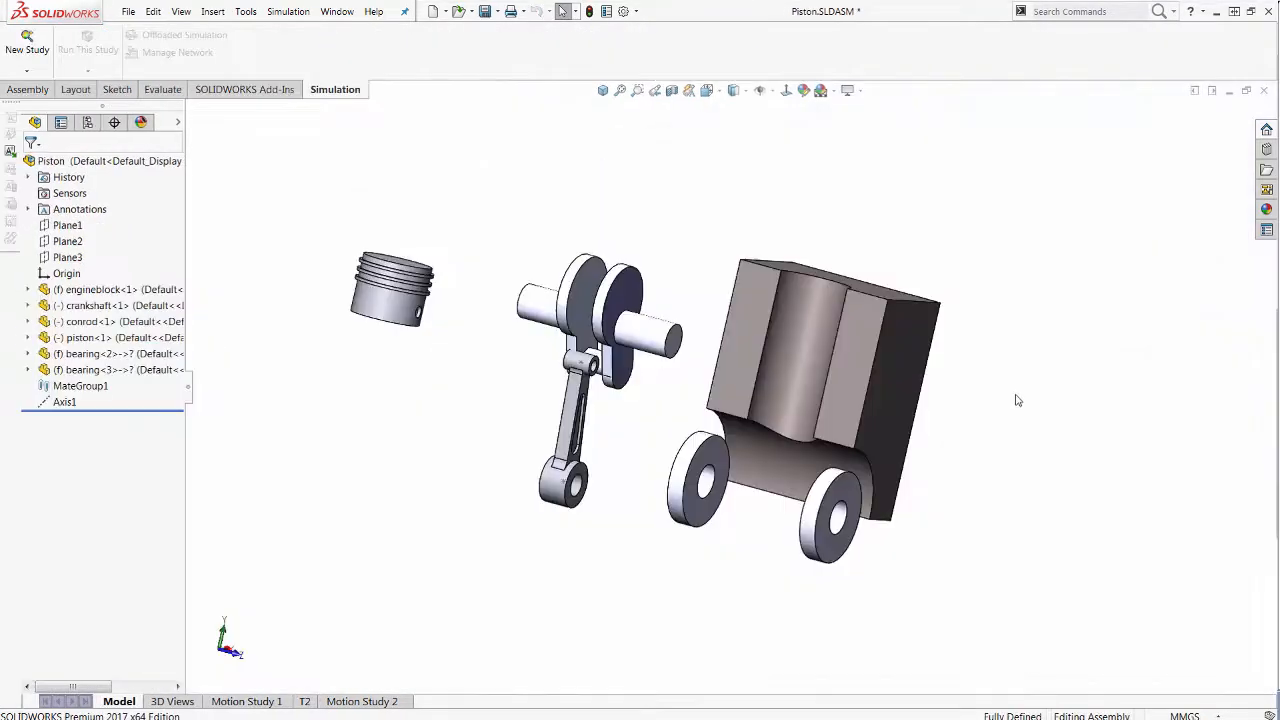
left_click(370, 702)
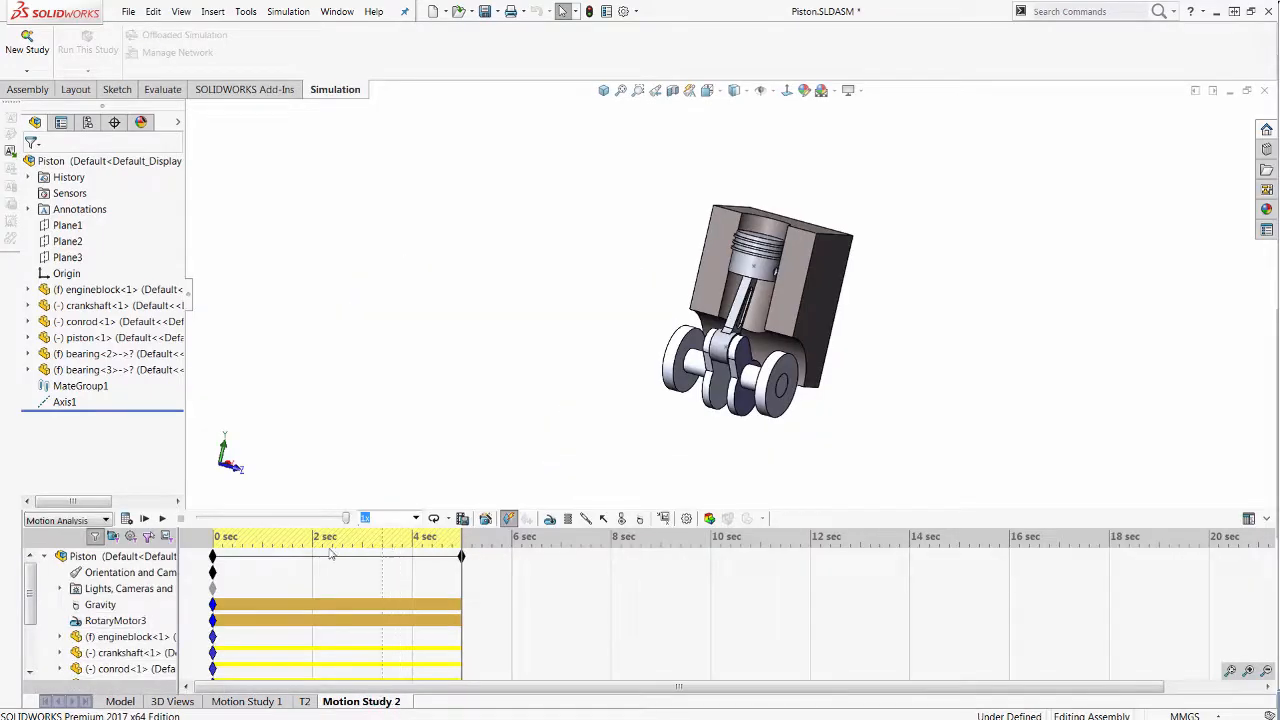
left_click_drag(346, 518, 199, 535)
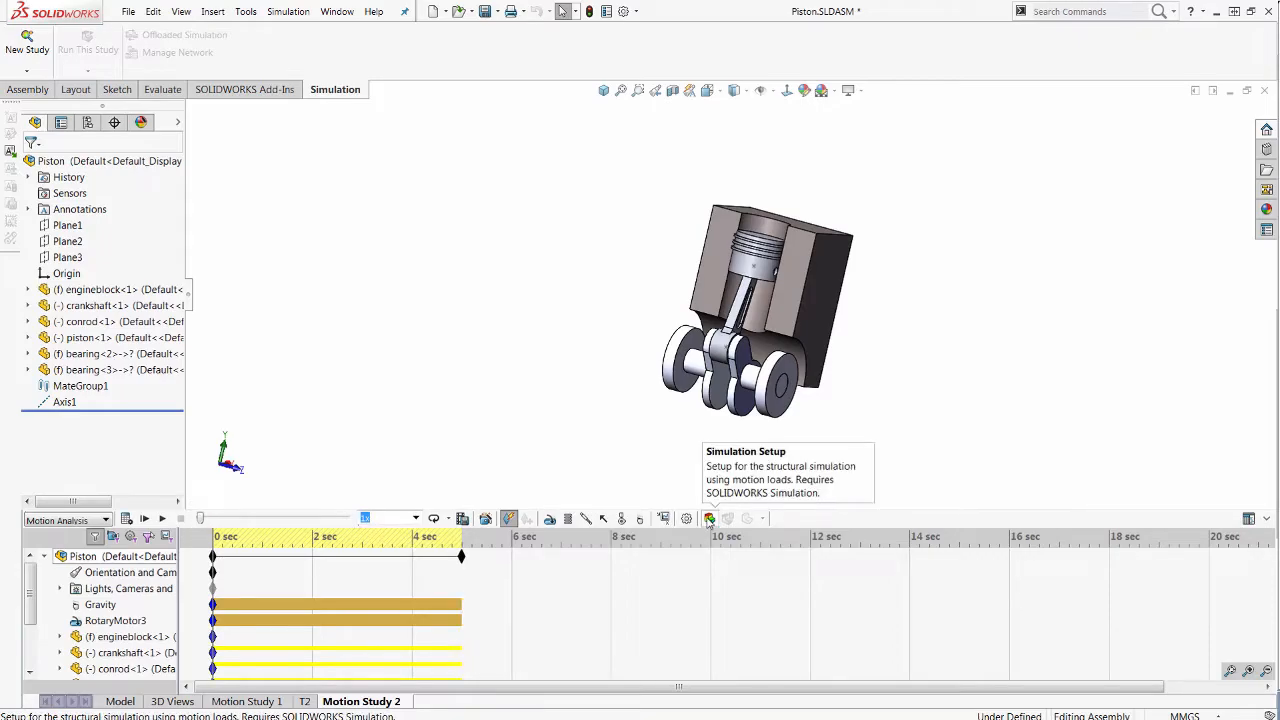
Assign Plain Carbon Steel as the material of the conrod component
left_click_drag(30, 575, 29, 640)
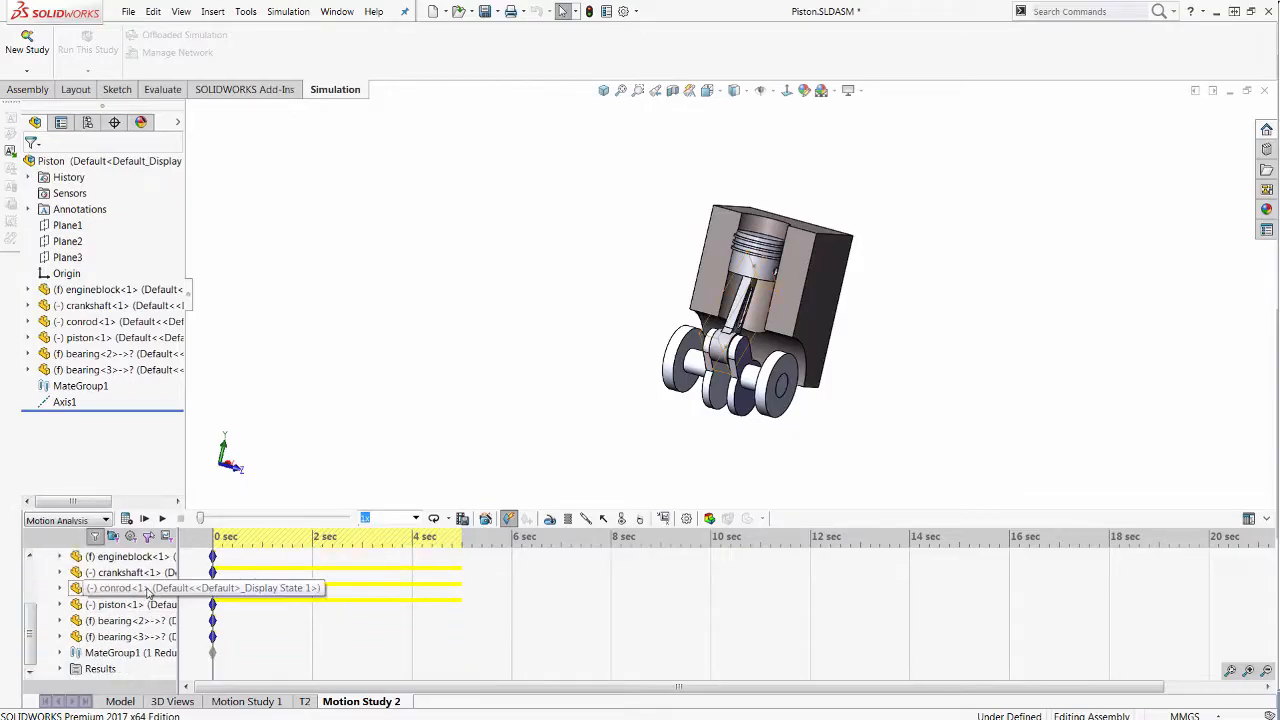
right_click(147, 592)
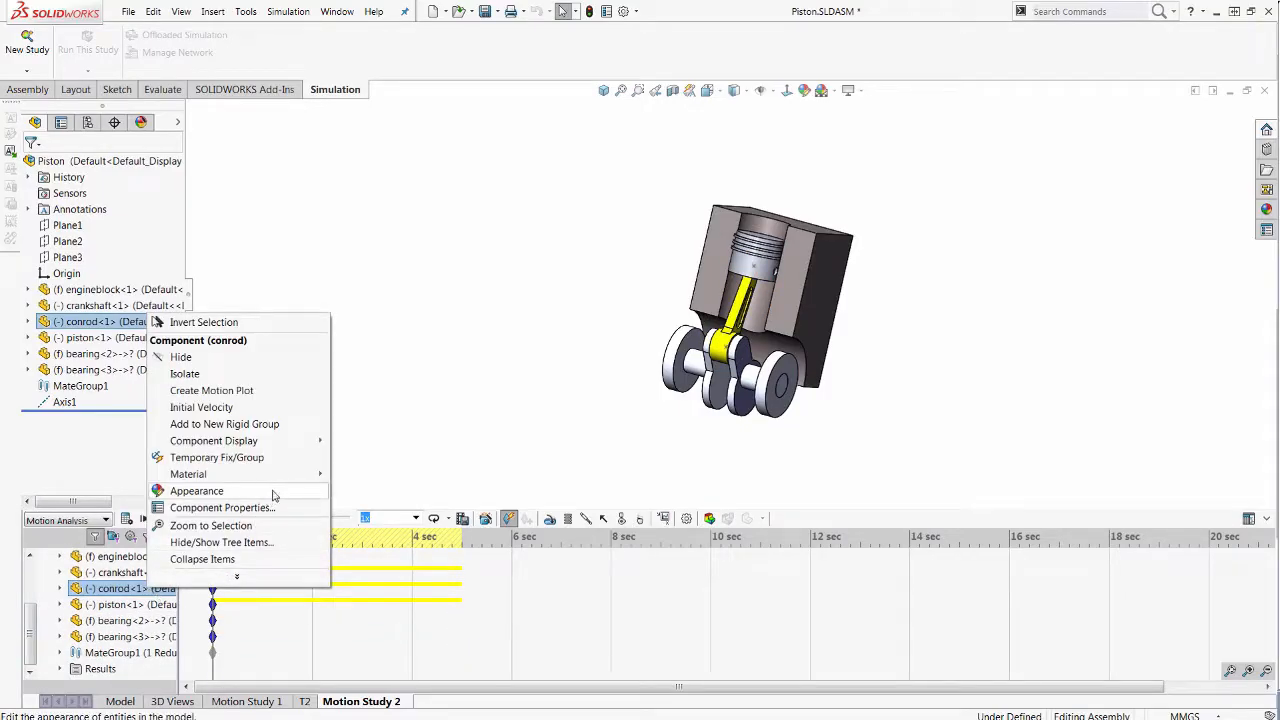
mouse_move(305, 474)
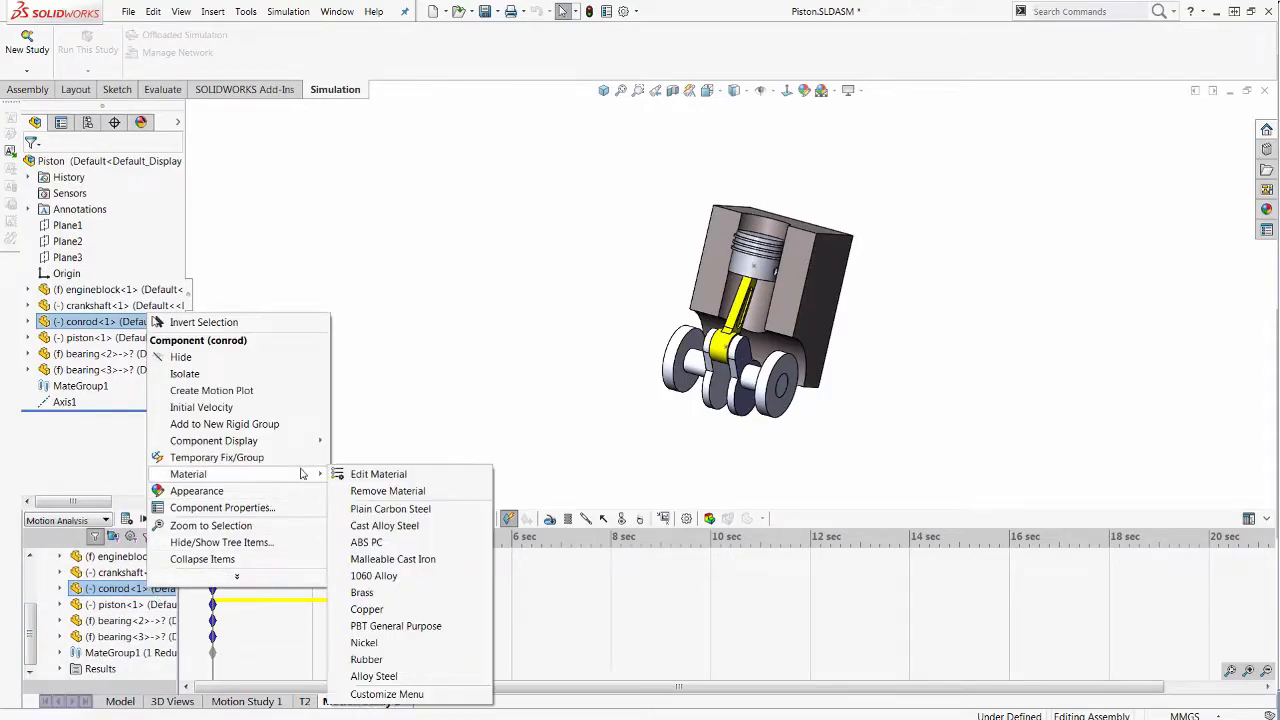
left_click(380, 510)
left_click(529, 441)
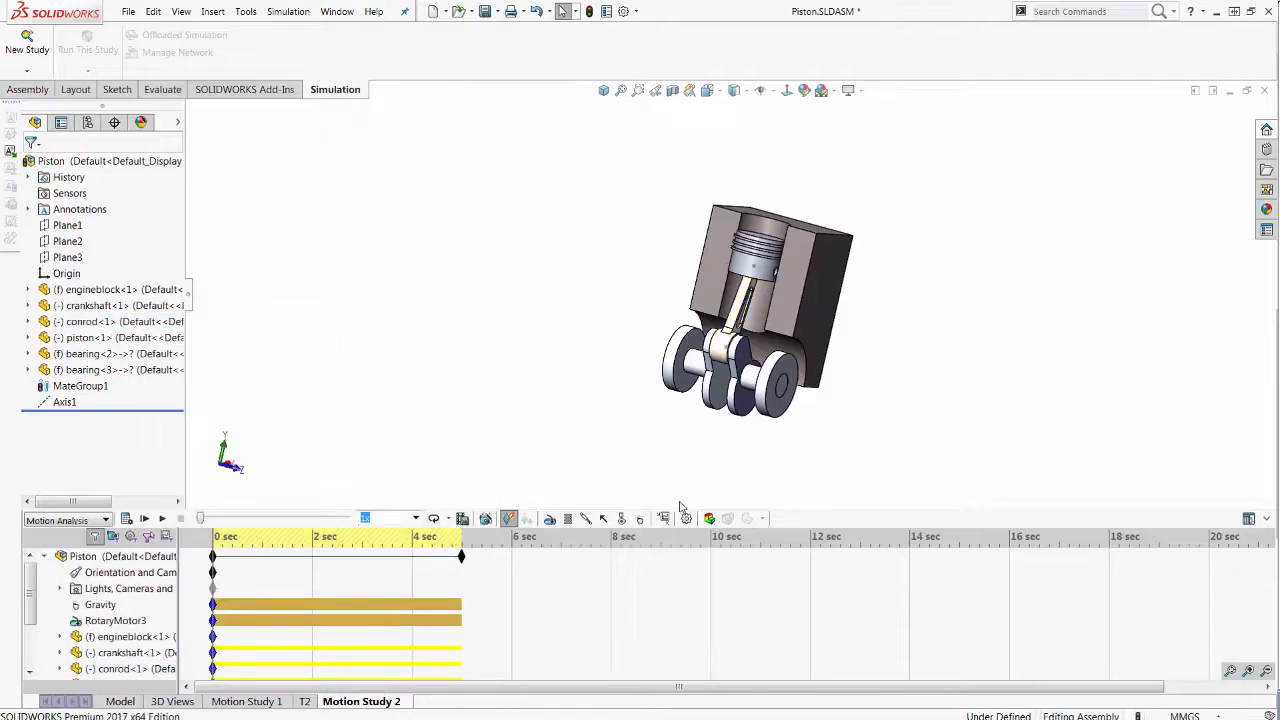
Set up a structural simulation of the conrod using motion loads over the time range 0.49 s to 0.53 s
left_click(708, 519)
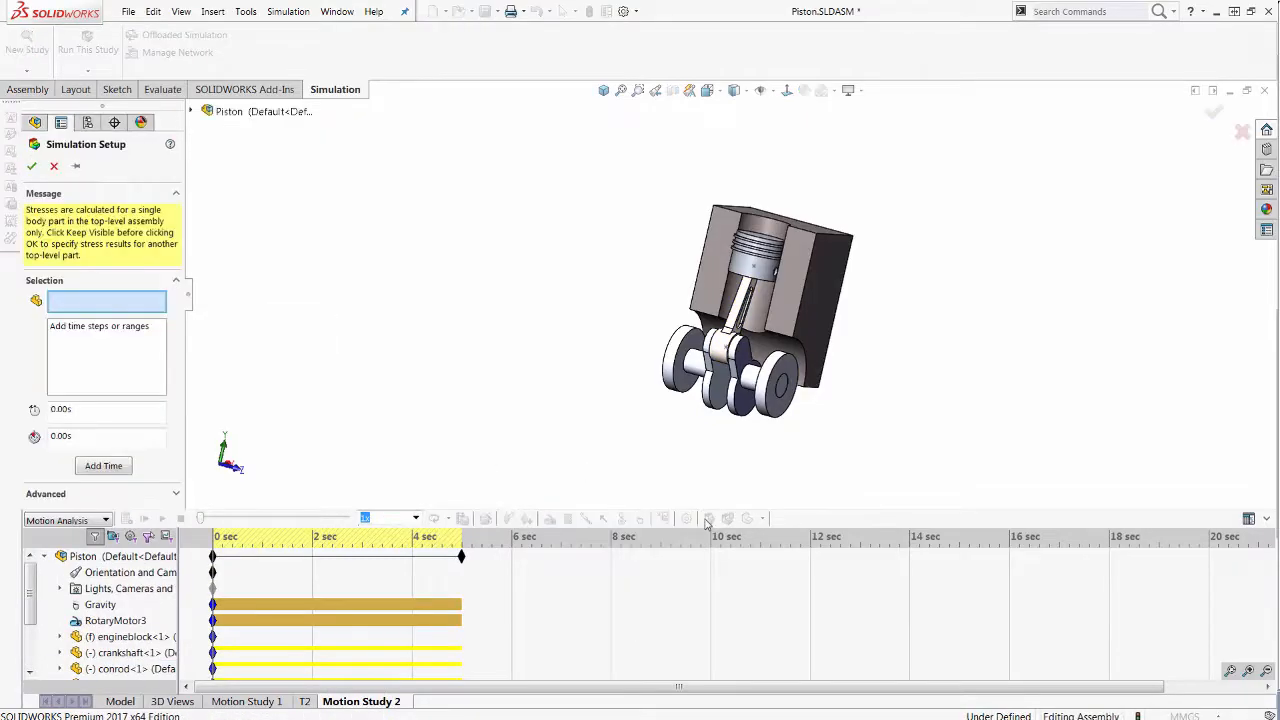
scroll(747, 297, "down", 3)
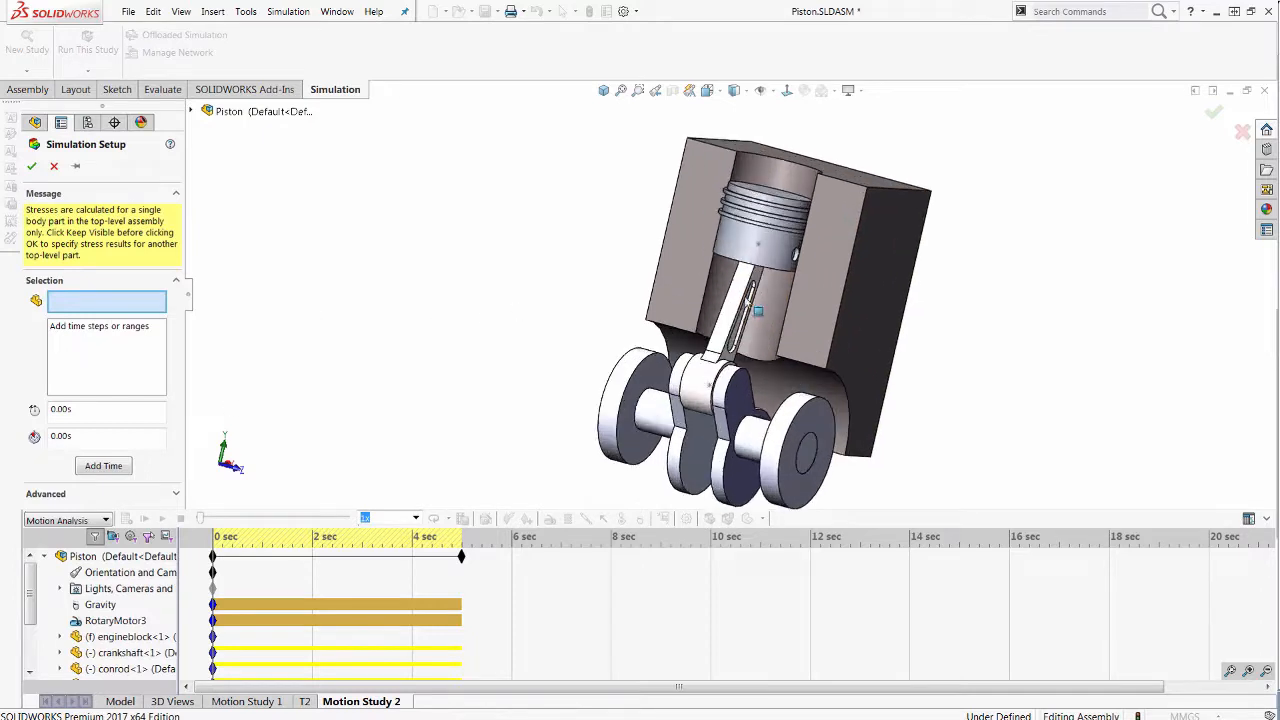
left_click(733, 318)
double_click(79, 409)
type("0.49")
key("Tab")
type("0")
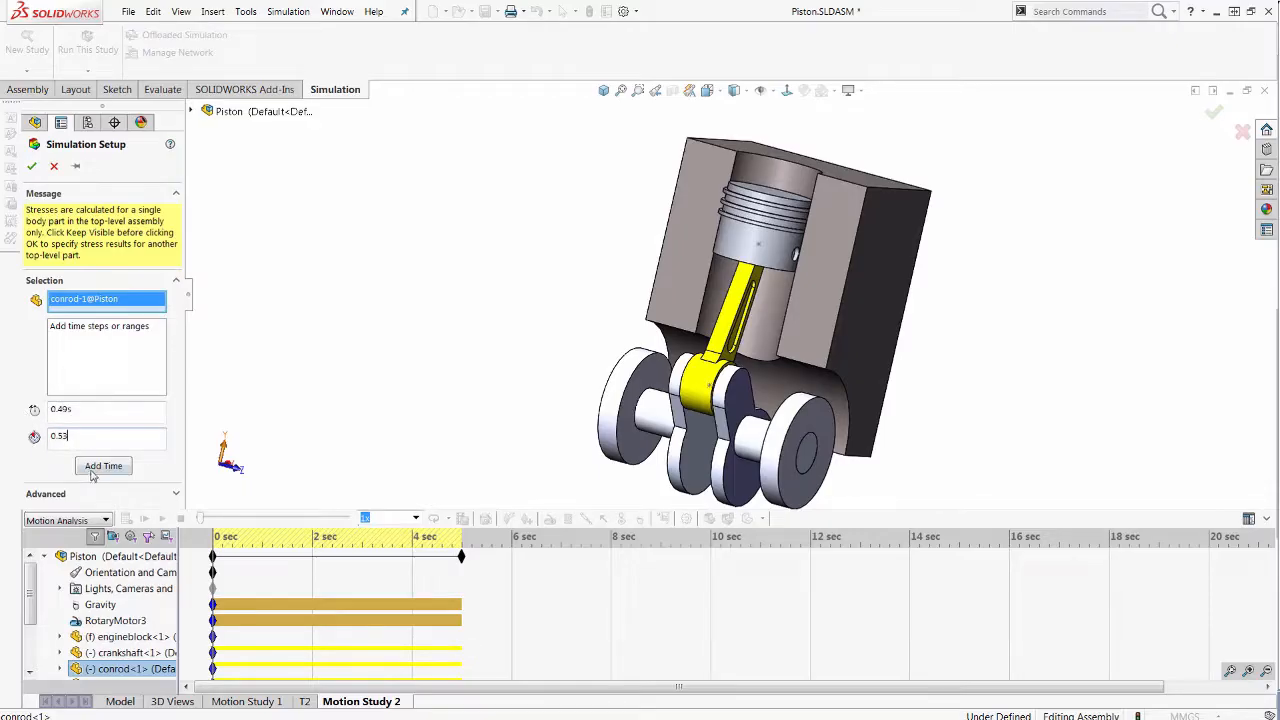
left_click(95, 474)
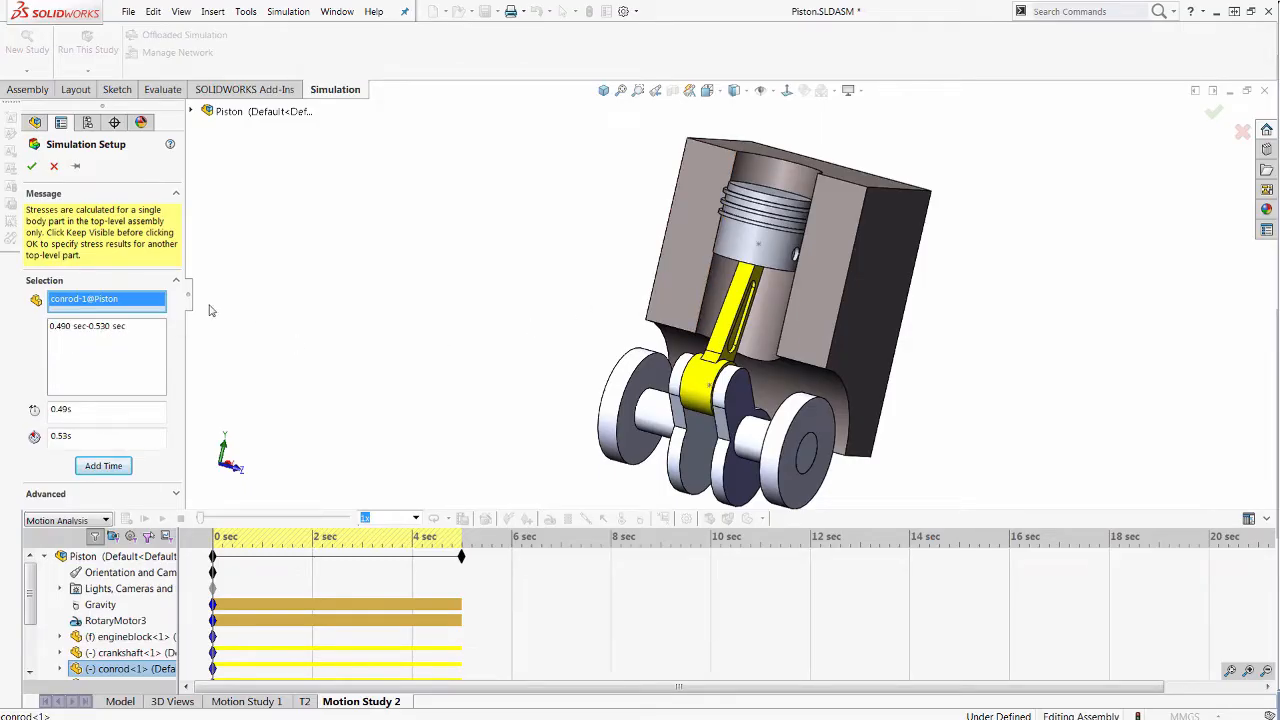
left_click(31, 166)
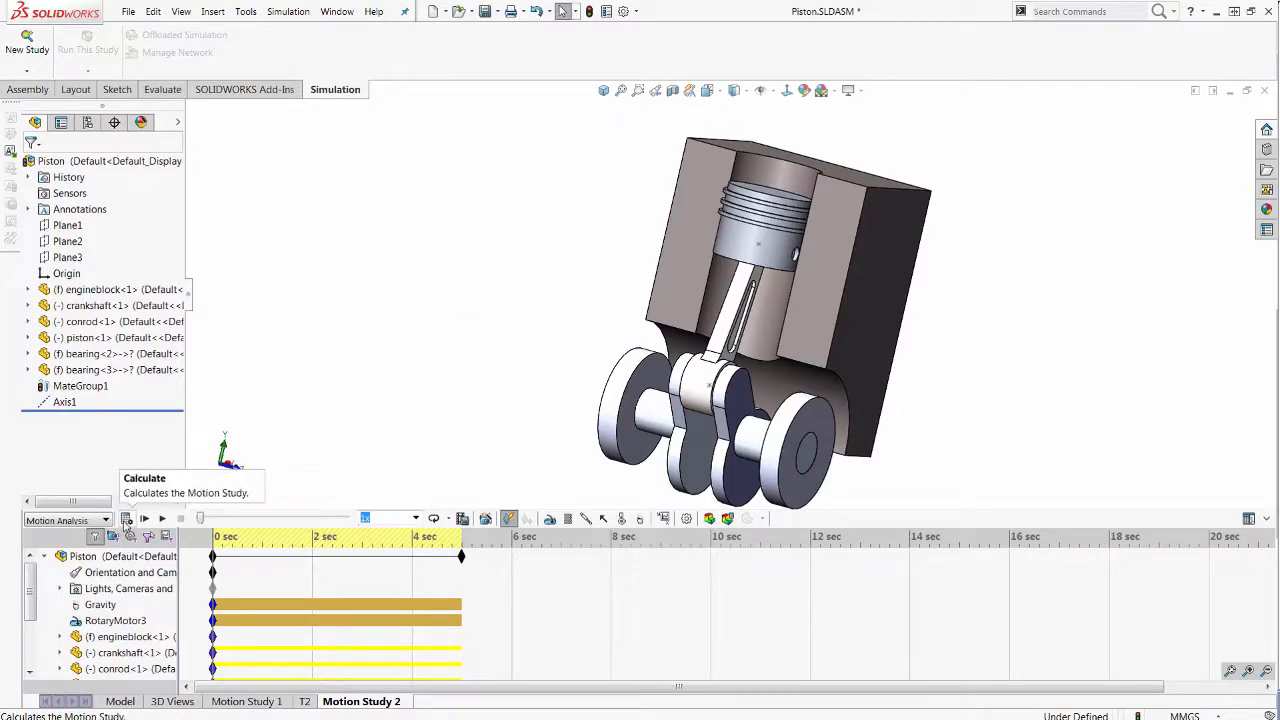
Recalculate Motion Study 2 and run the conrod's structural simulation on the motion results
left_click(126, 519)
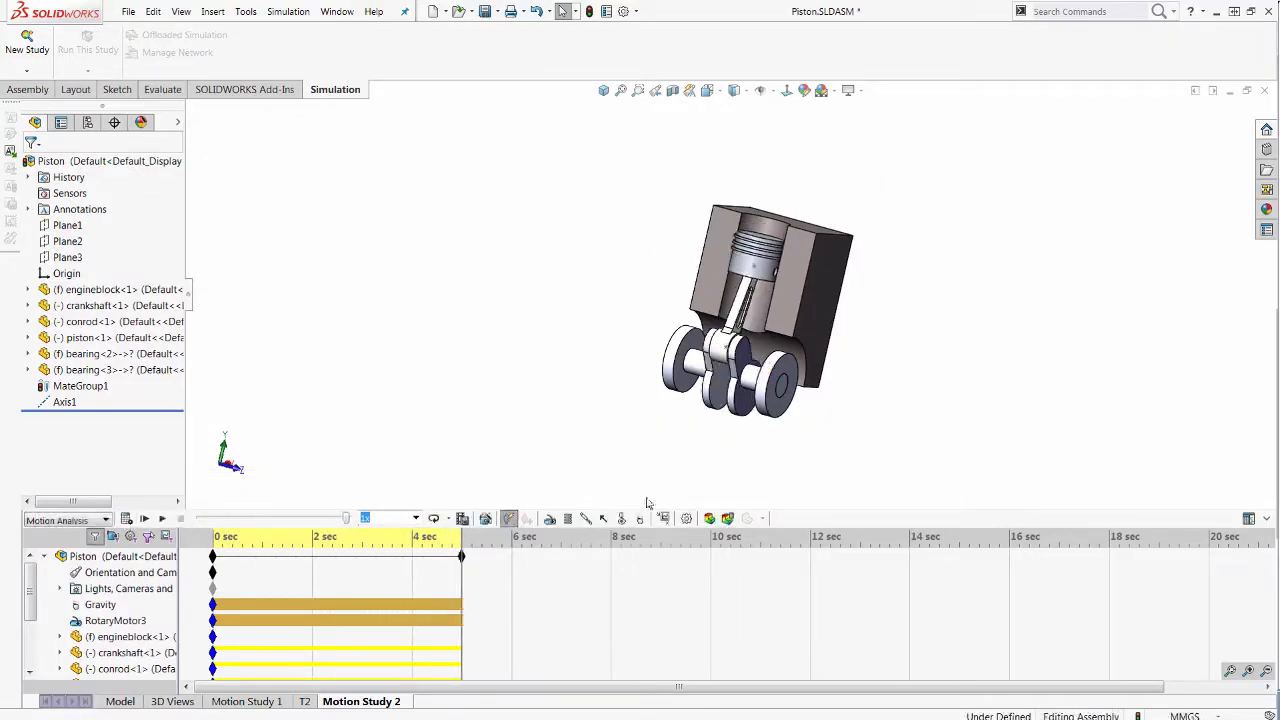
left_click(727, 518)
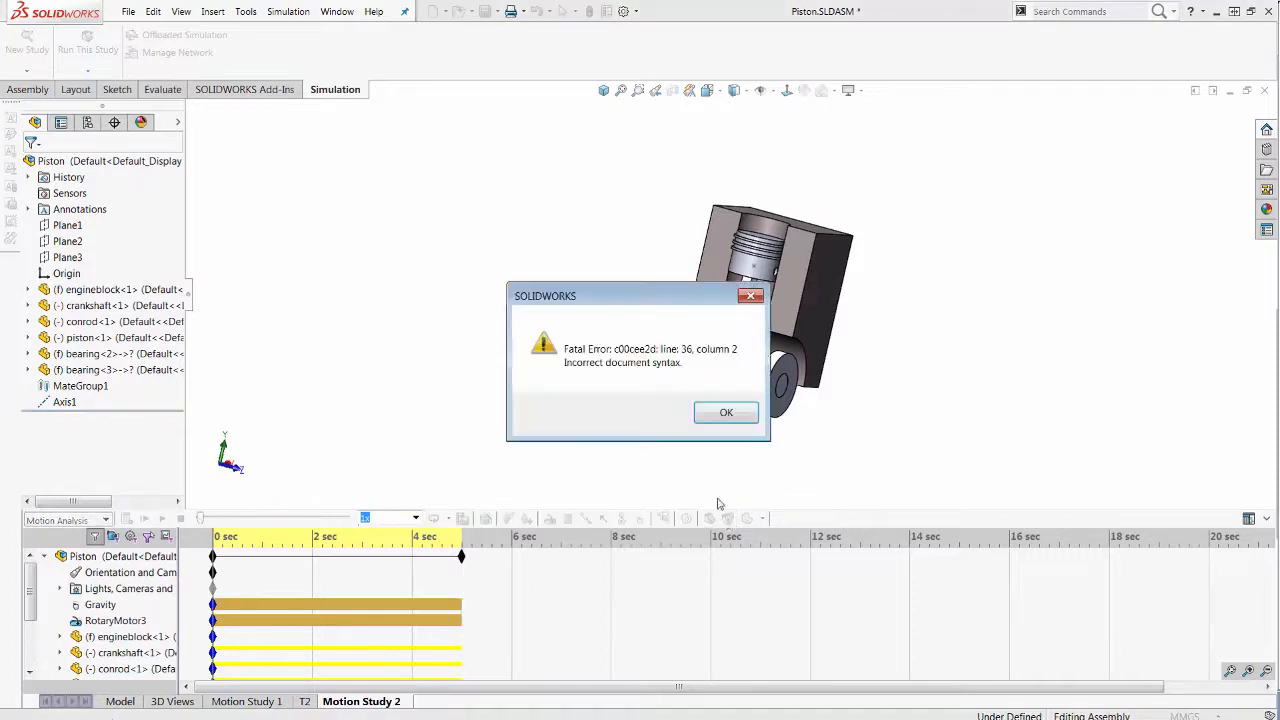
left_click(738, 415)
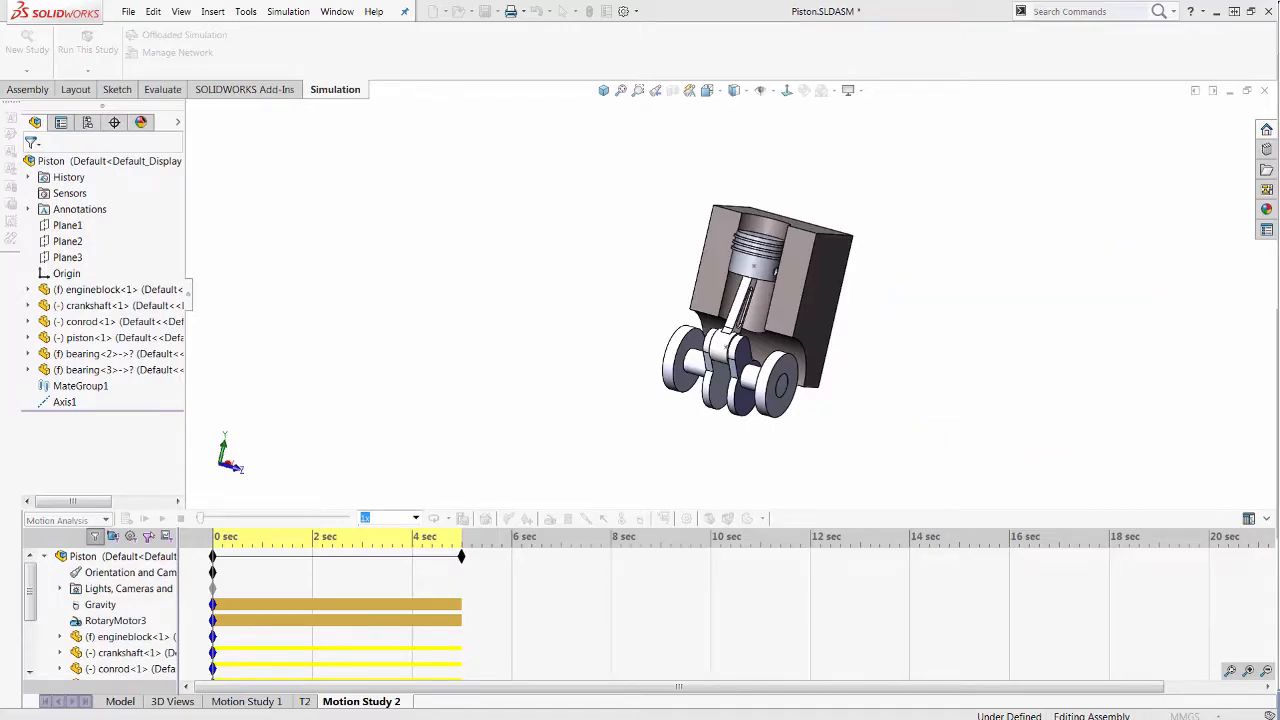
Set the playback speed to 0.1x and play the motion study, stopping it at about 1 sec
left_click(376, 552)
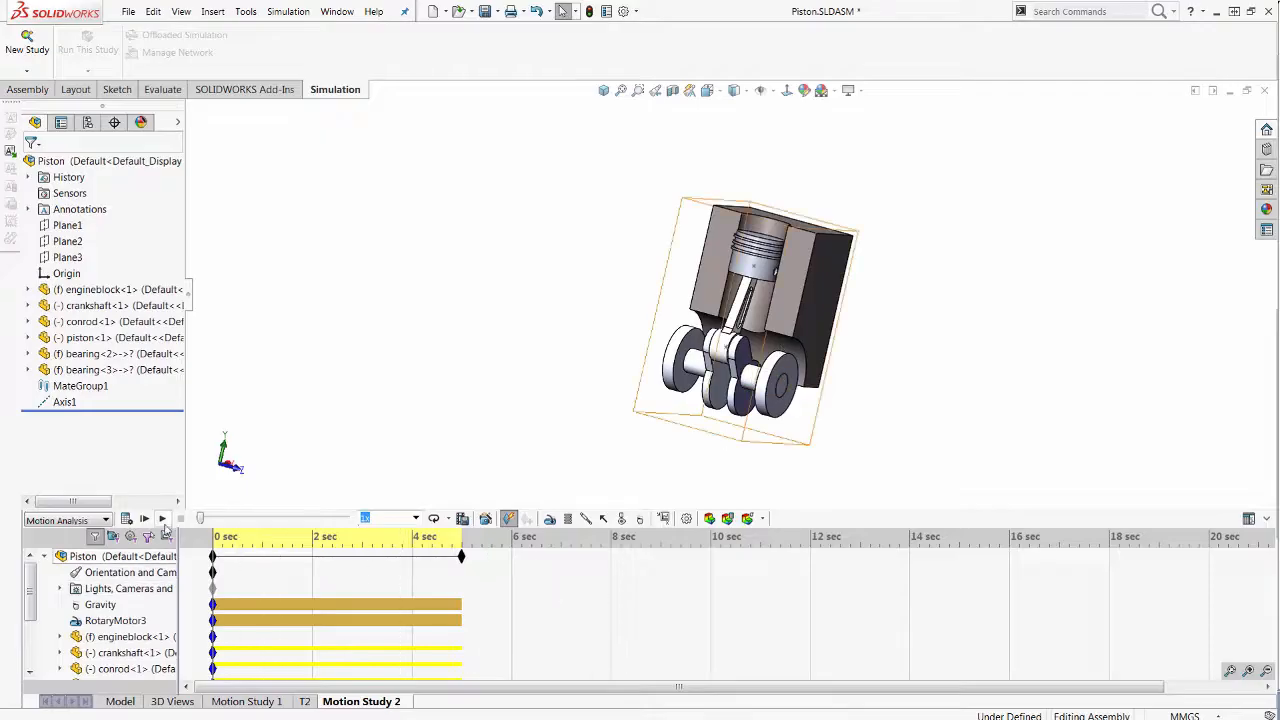
left_click(415, 518)
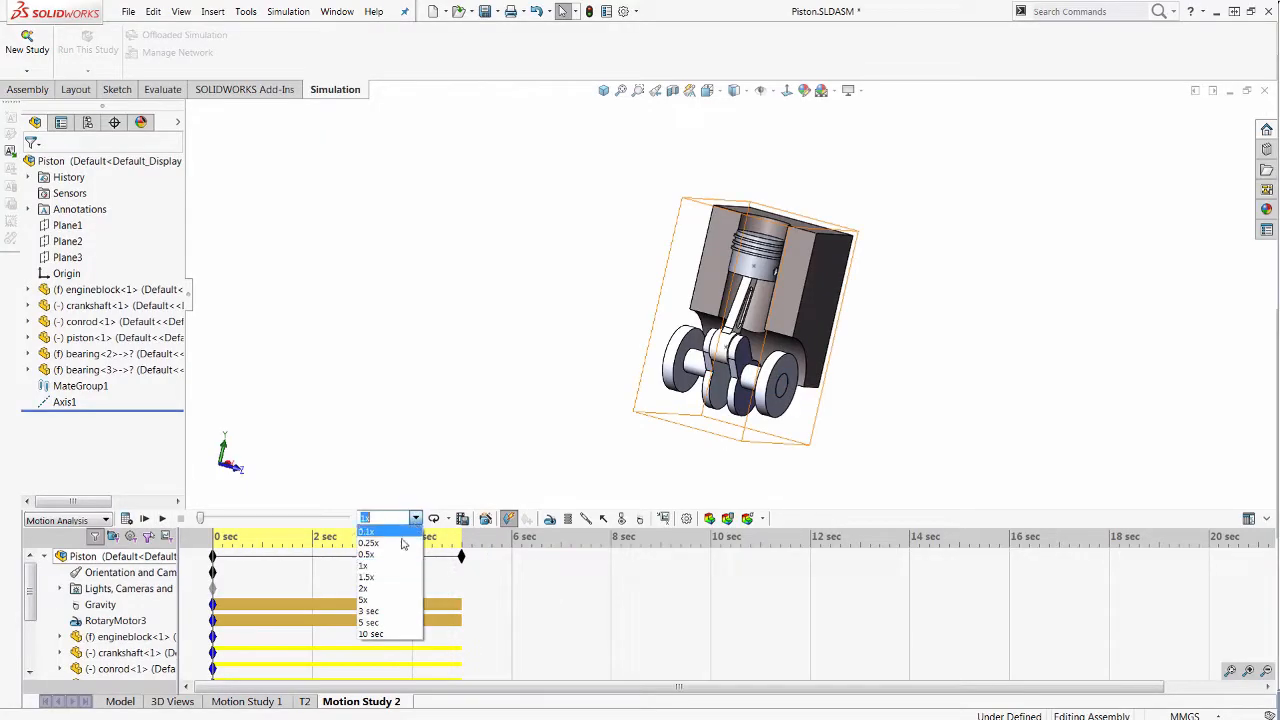
left_click(365, 578)
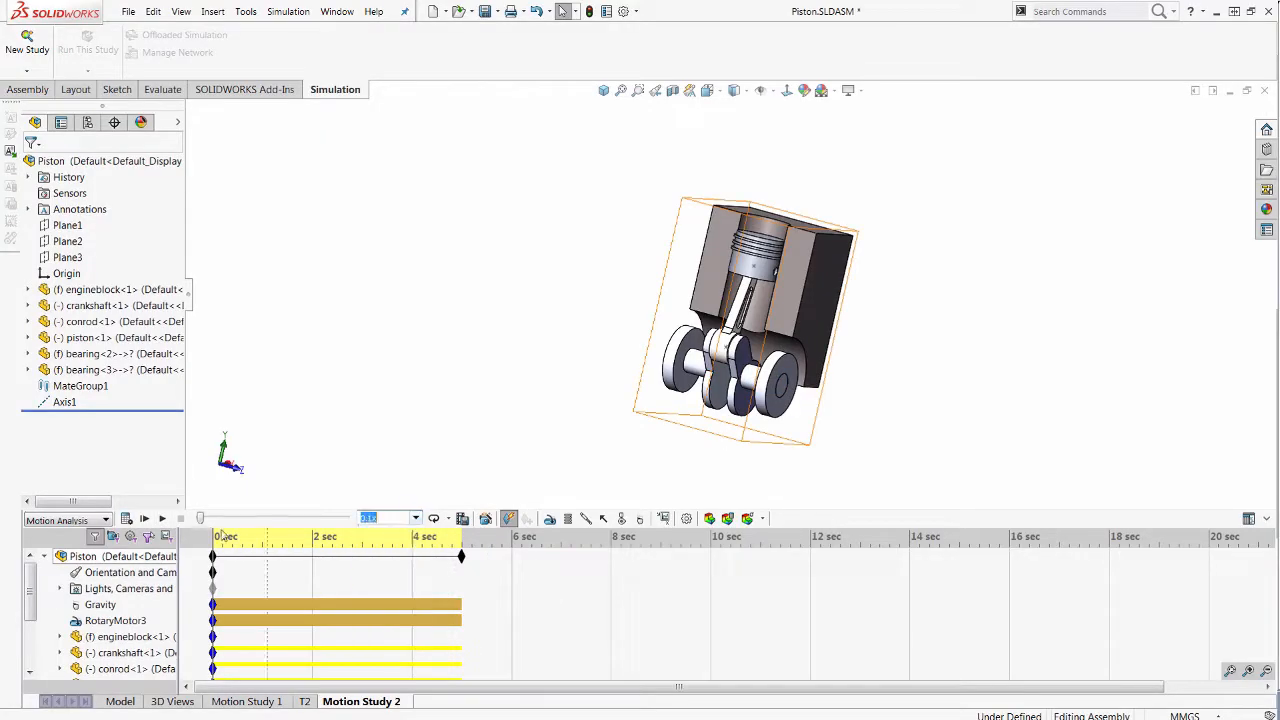
left_click(162, 518)
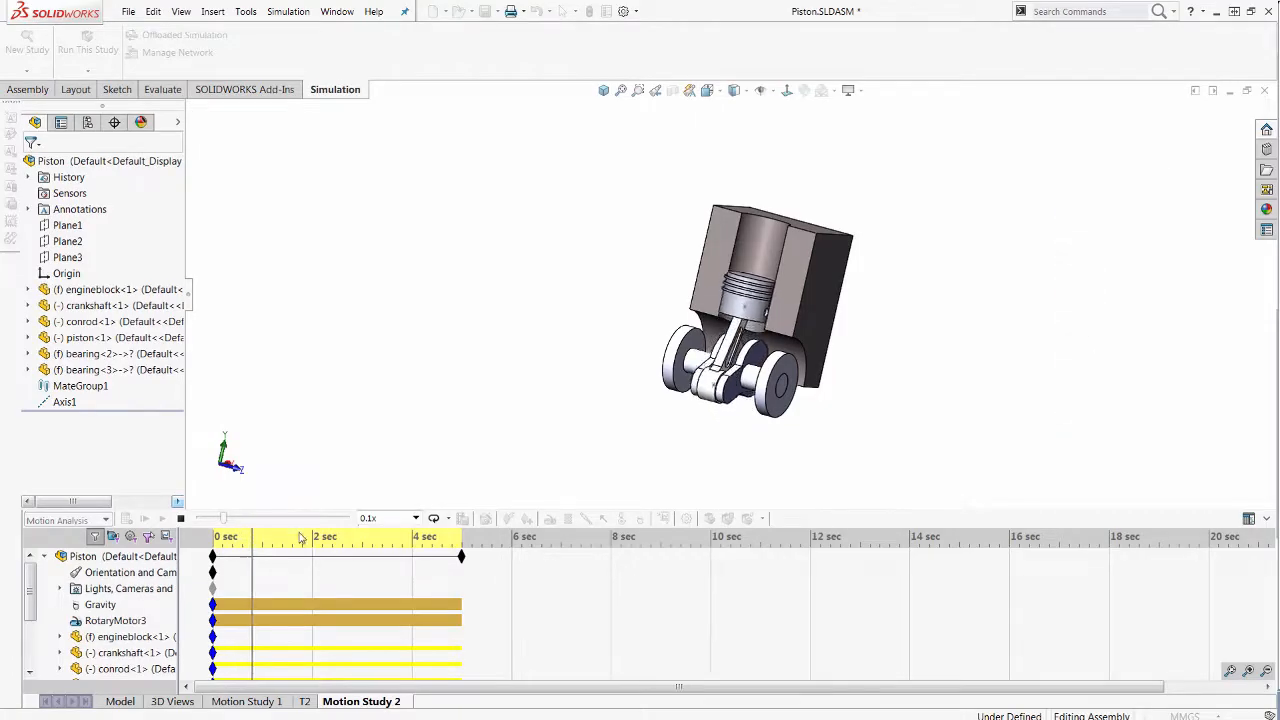
left_click(181, 519)
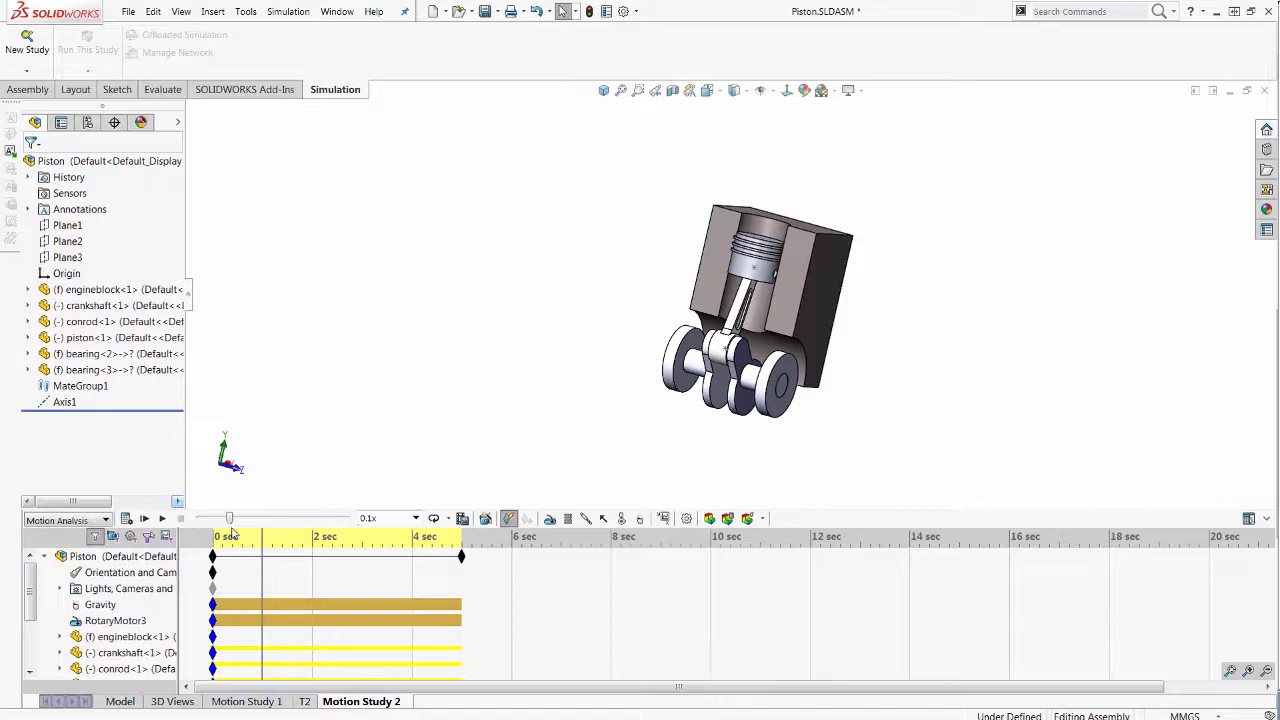
Bring the study's time back to 0.51 s and examine the conrod's von Mises stress plot and the available result plot types
left_click_drag(230, 519, 213, 518)
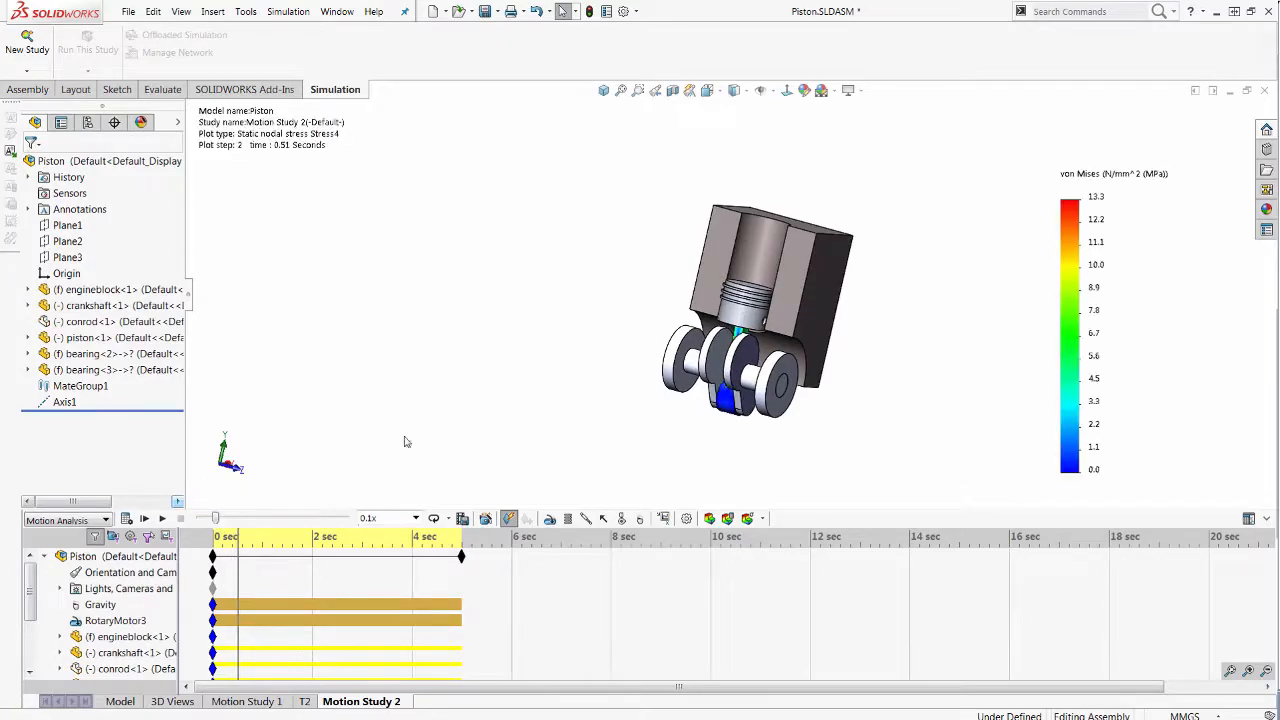
scroll(660, 473, "down", 3)
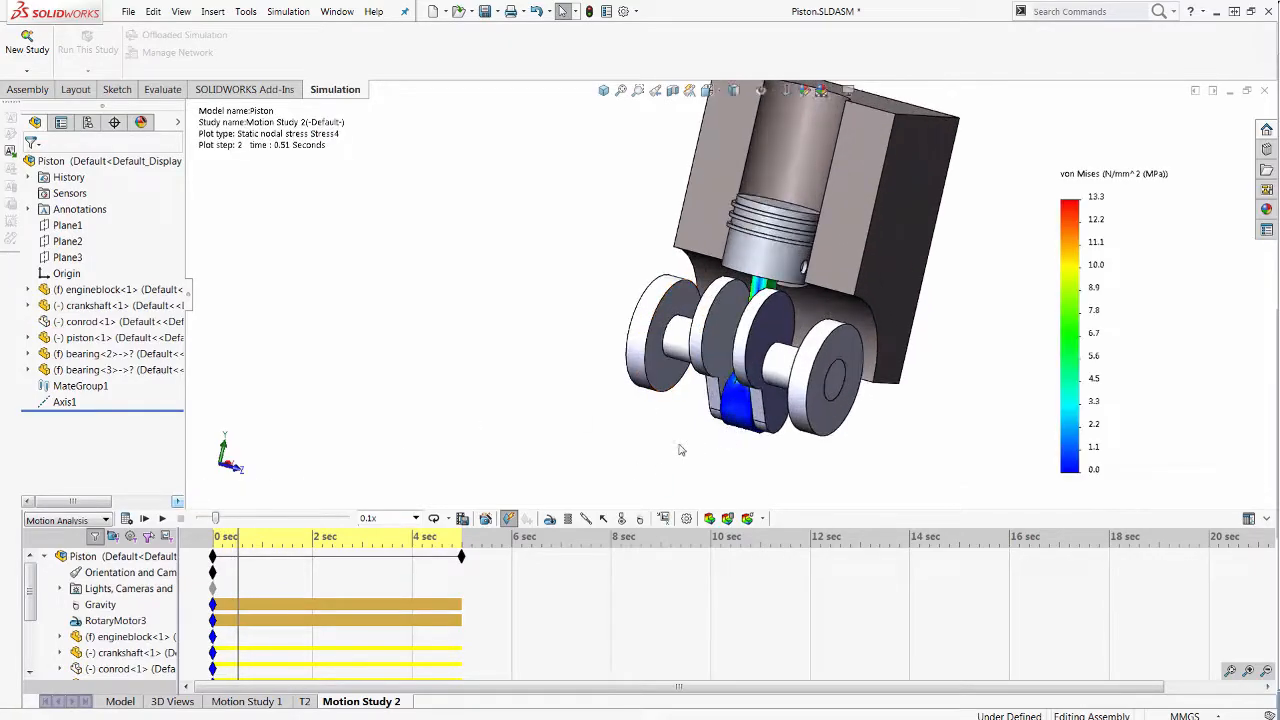
mouse_move(217, 520)
middle_click_drag(589, 436, 623, 443)
scroll(800, 331, "down", 3)
middle_click_drag(784, 322, 777, 190)
scroll(743, 294, "up", 4)
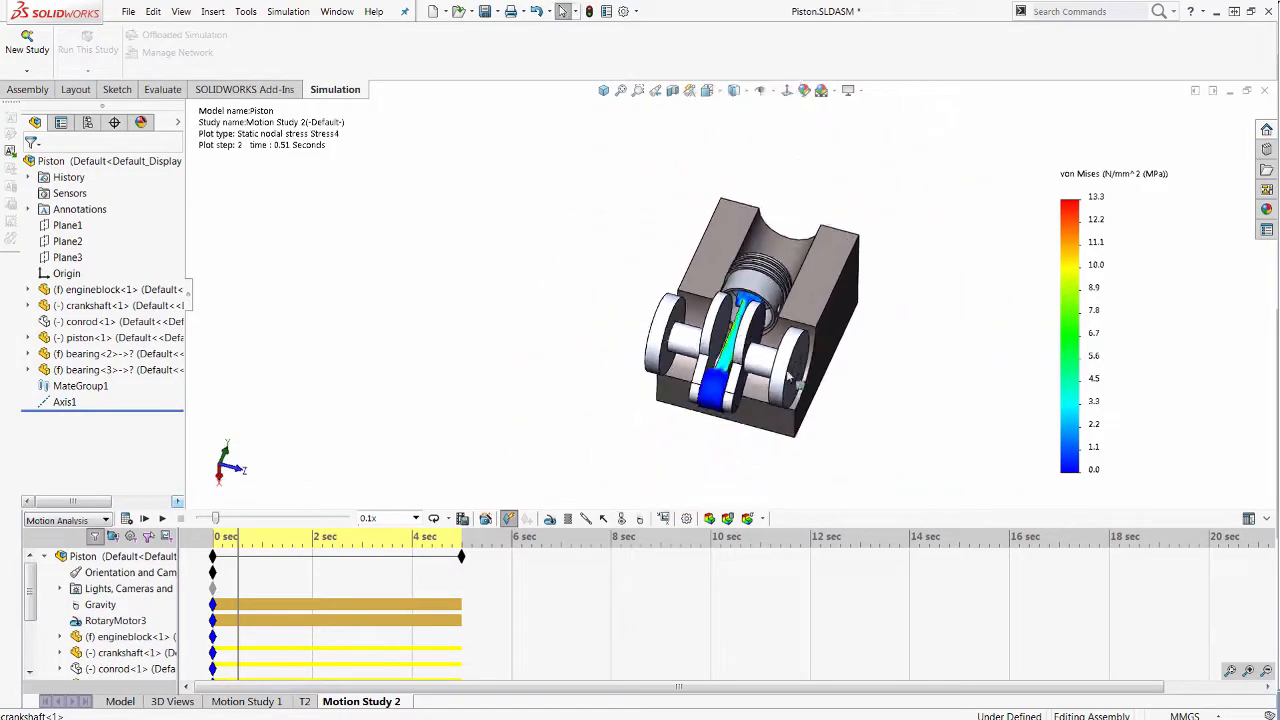
left_click(762, 518)
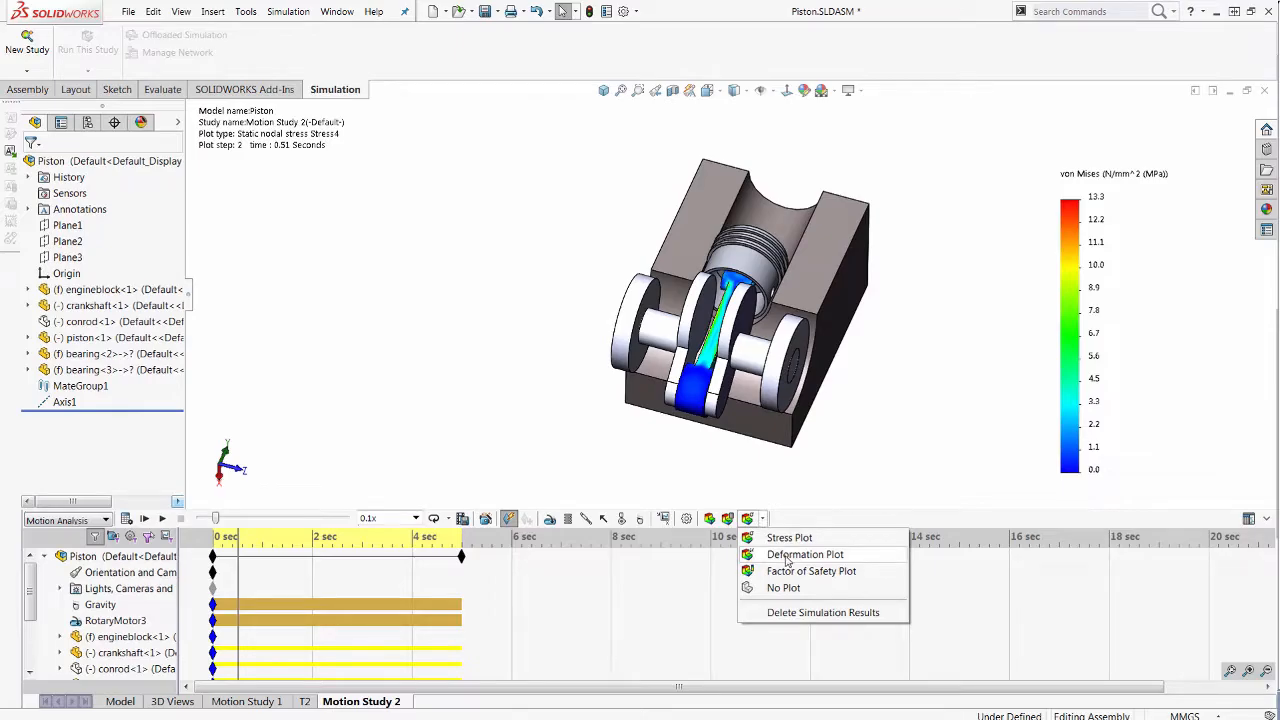
left_click(931, 441)
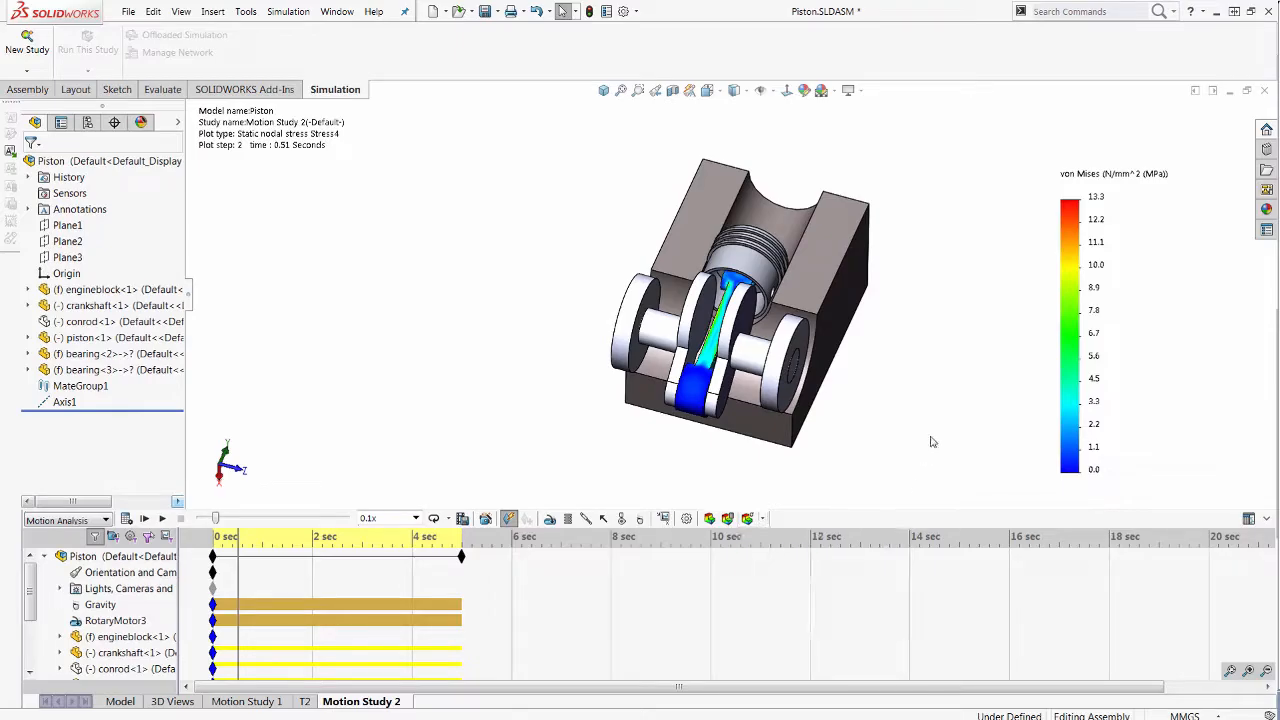